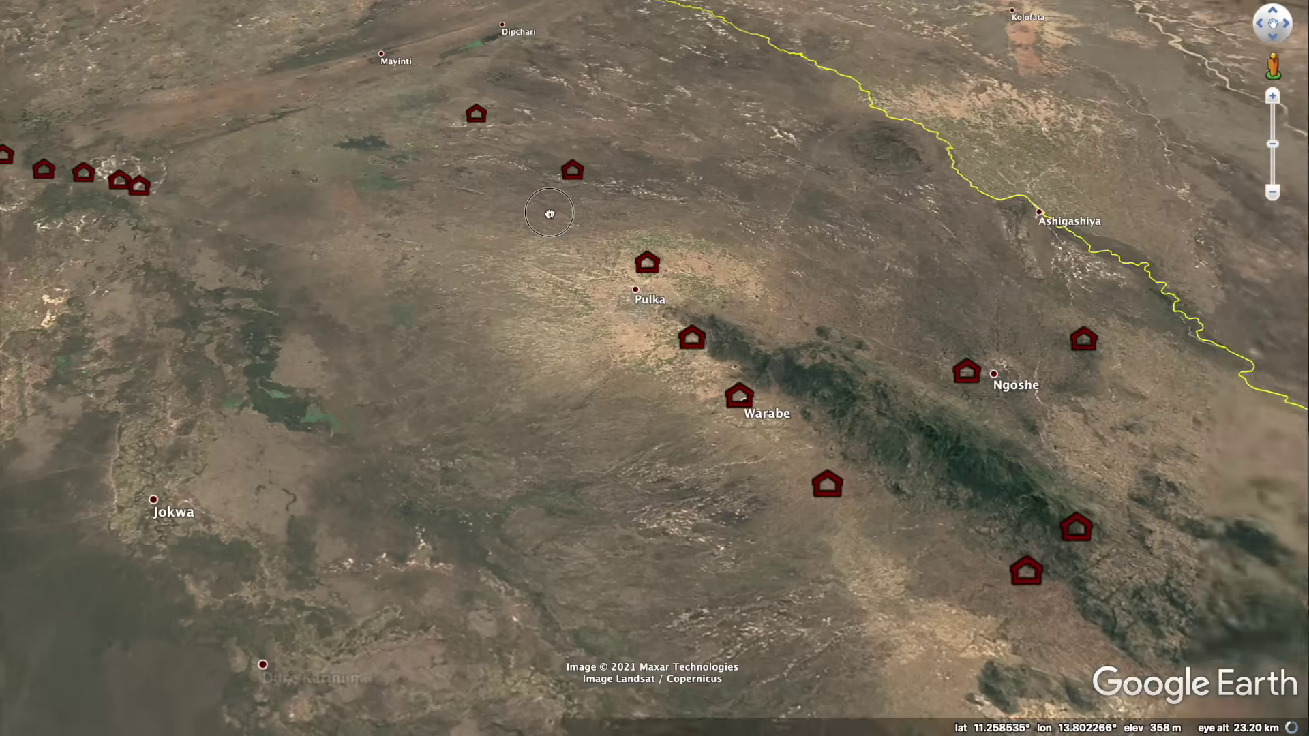
Examine the terrain around a destroyed-village marker in the area southeast of Warabe from close range
{"action": "scroll", "coordinate": [675, 431], "scroll_direction": "up", "scroll_amount": 10}
{"action": "double_click", "coordinate": [682, 390]}
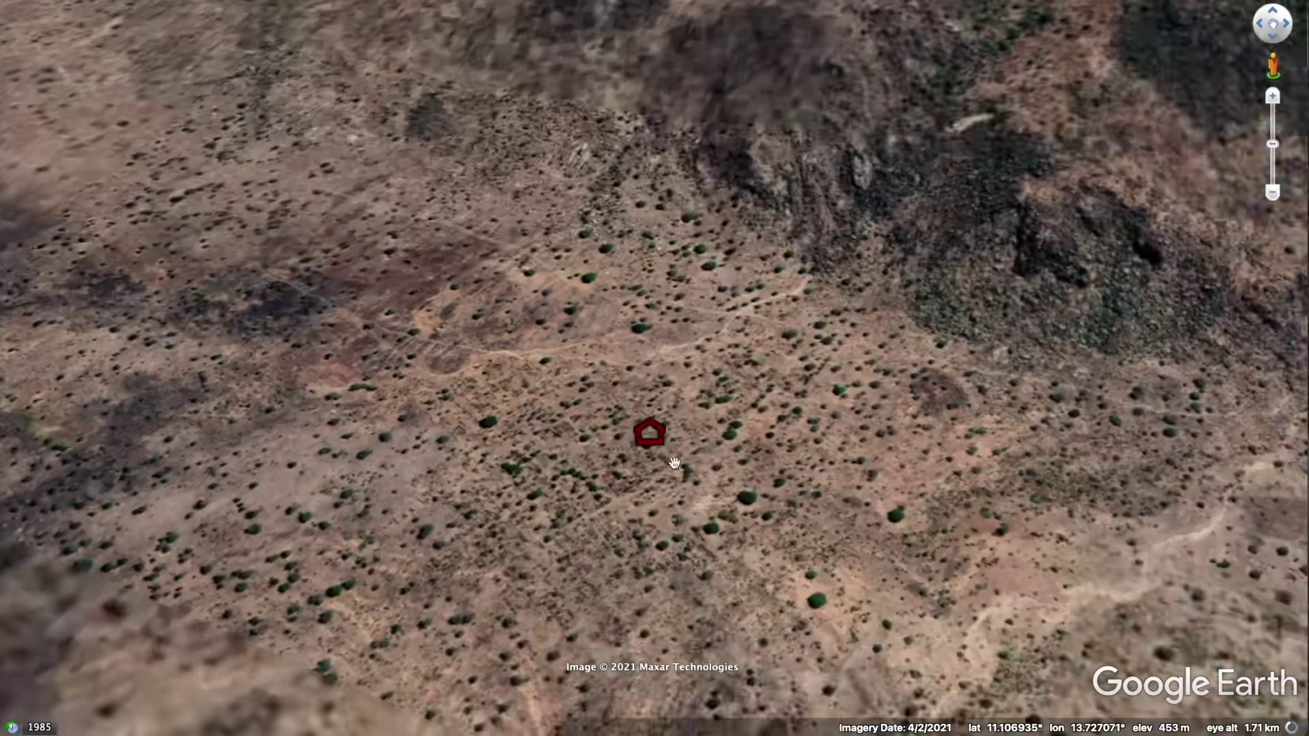
{"action": "scroll", "coordinate": [600, 225], "scroll_direction": "down", "scroll_amount": 4}
{"action": "scroll", "coordinate": [549, 279], "scroll_direction": "up", "scroll_amount": 5}
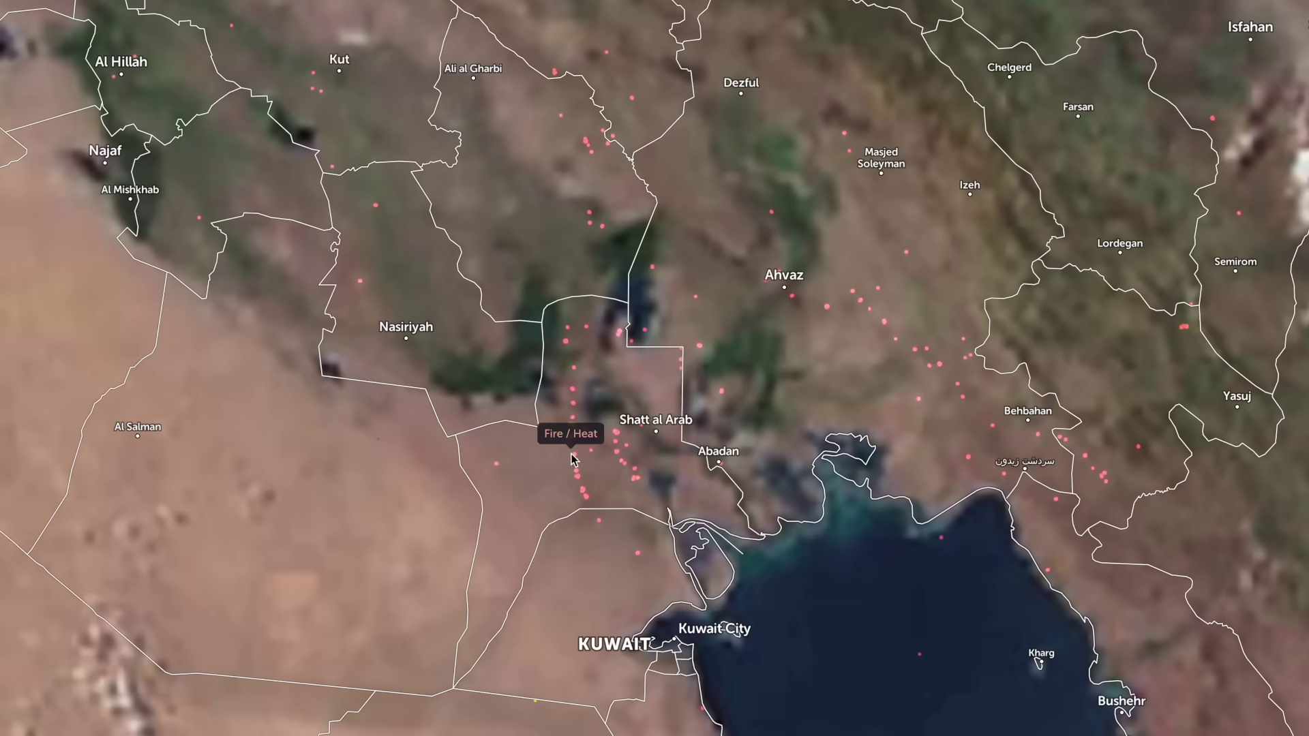
Inspect a Fire / Heat detection west of Shatt al Arab up close, and compare the two city images with the swipe divider
{"action": "left_click", "coordinate": [573, 454]}
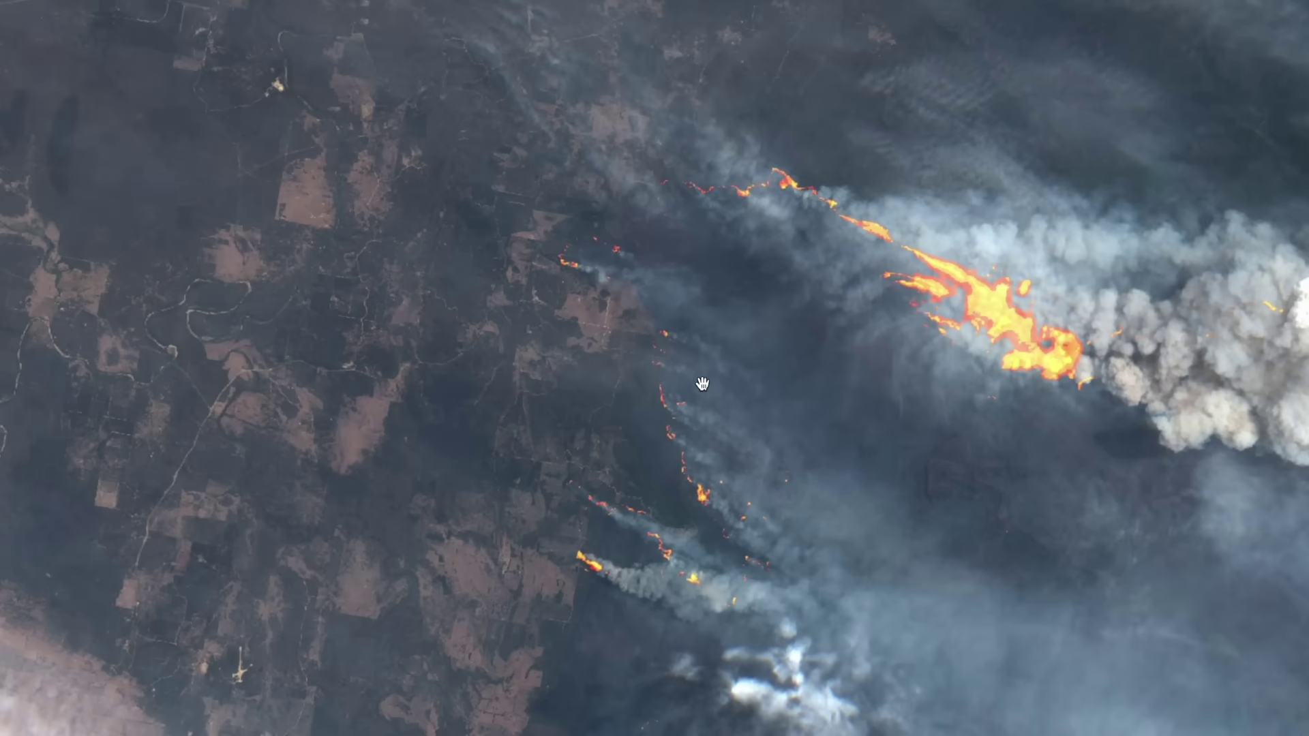
{"action": "left_click_drag", "start_coordinate": [702, 384], "coordinate": [550, 349]}
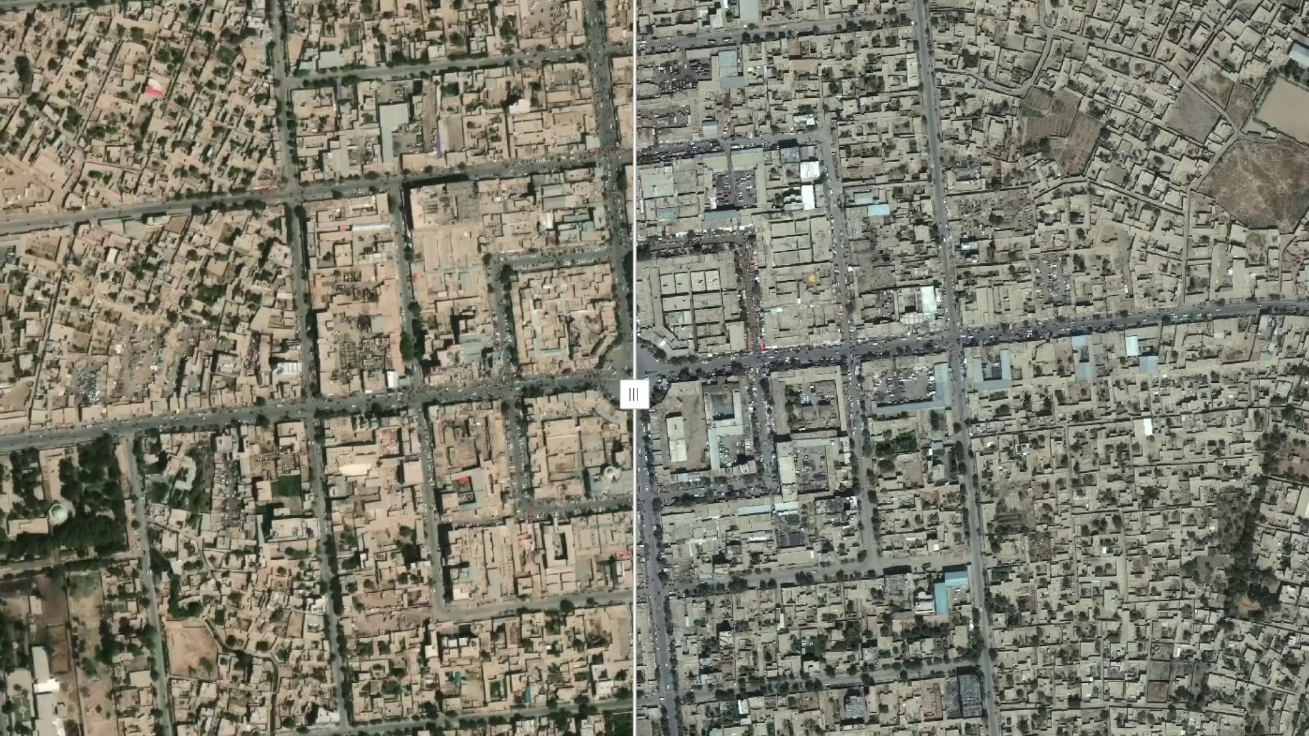
{"action": "left_click_drag", "start_coordinate": [634, 393], "coordinate": [310, 389]}
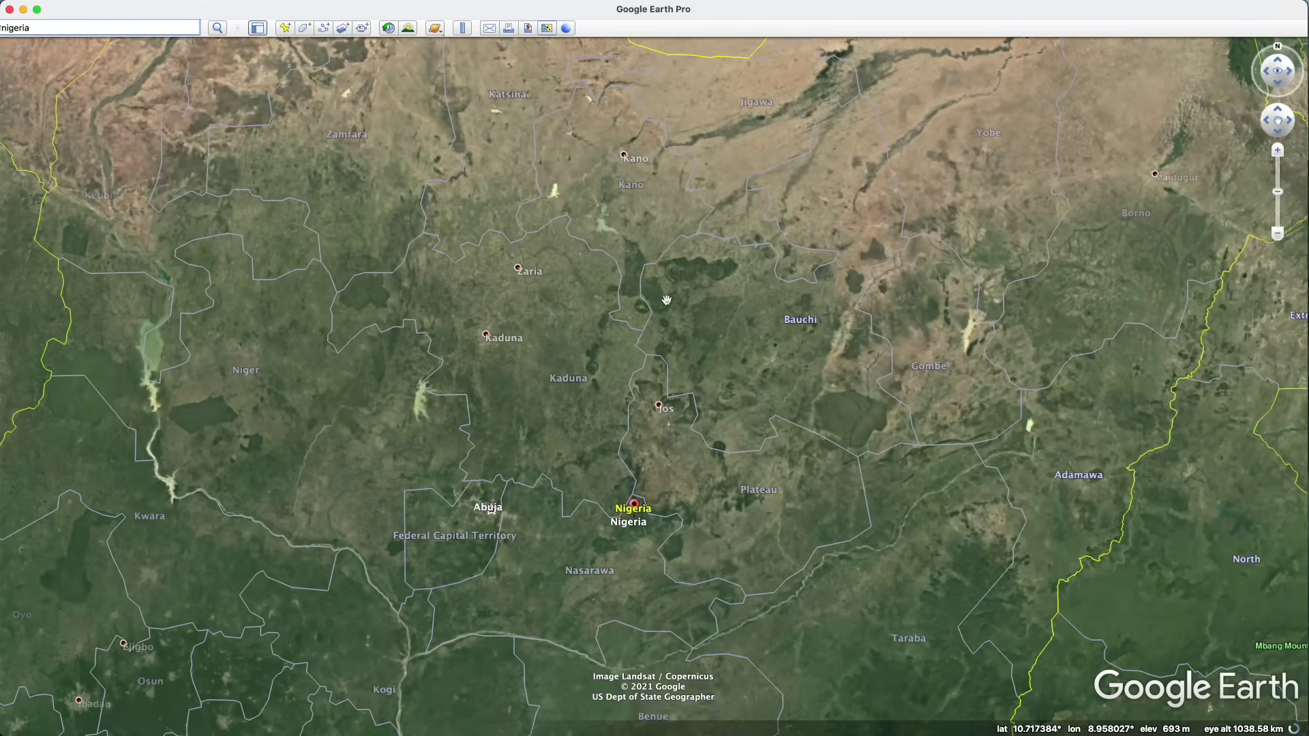
Fly to the Deceased village placemark listed directly below Battle Activity in the DESTROYED VILLAGES folder, and hide the sidebar
{"action": "left_click", "coordinate": [43, 31]}
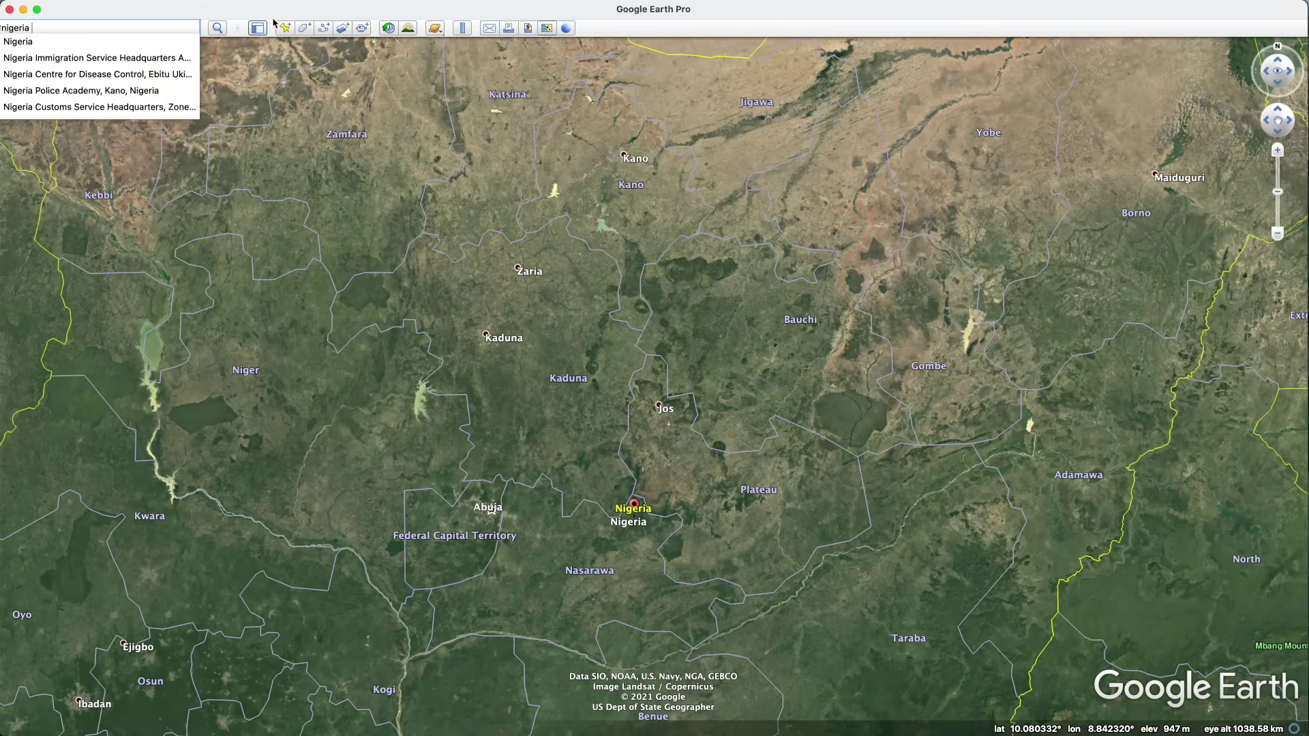
{"action": "left_click", "coordinate": [258, 28]}
{"action": "double_click", "coordinate": [88, 283]}
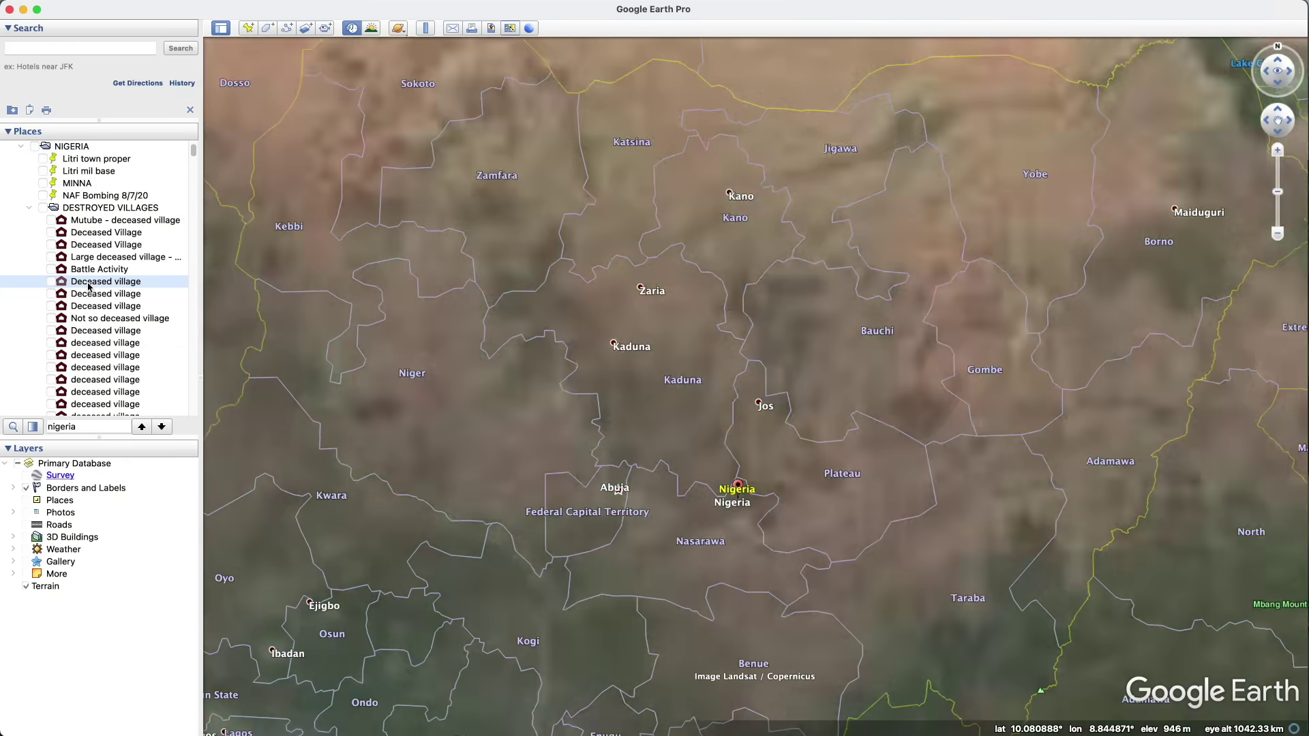
{"action": "double_click", "coordinate": [89, 281]}
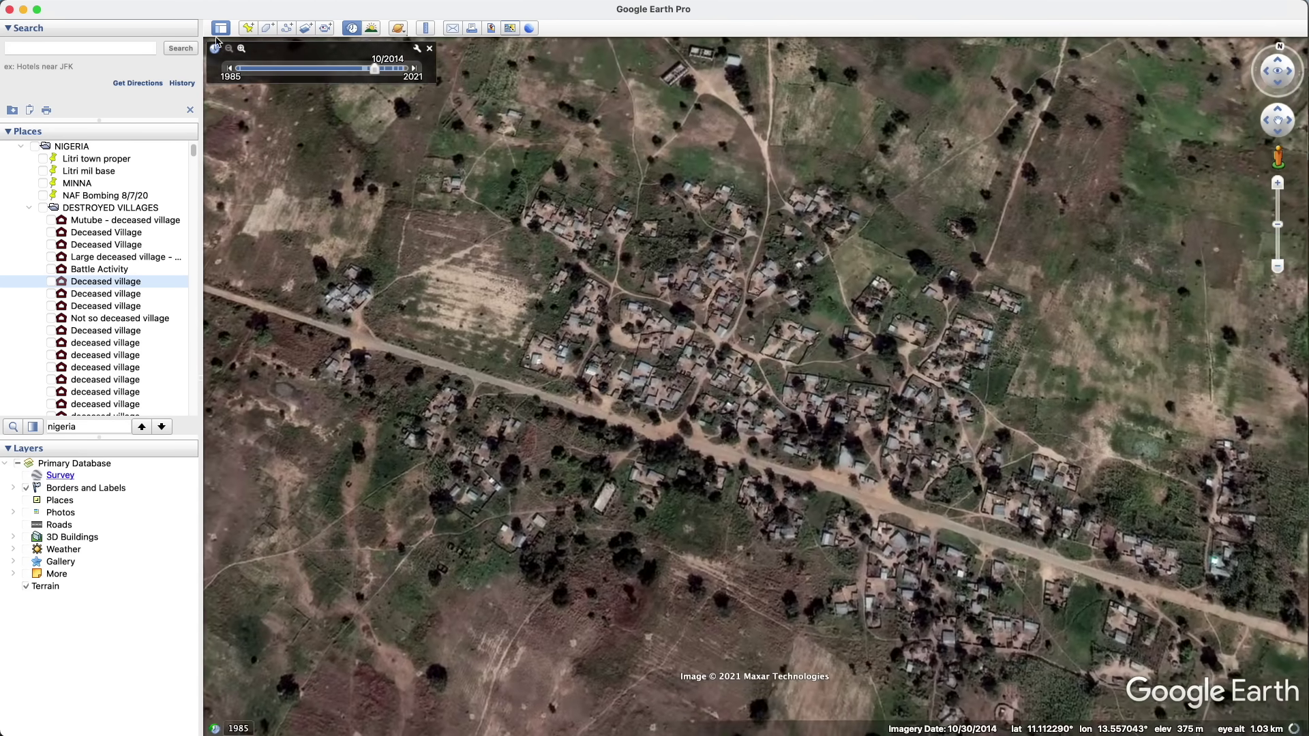
{"action": "left_click", "coordinate": [221, 28]}
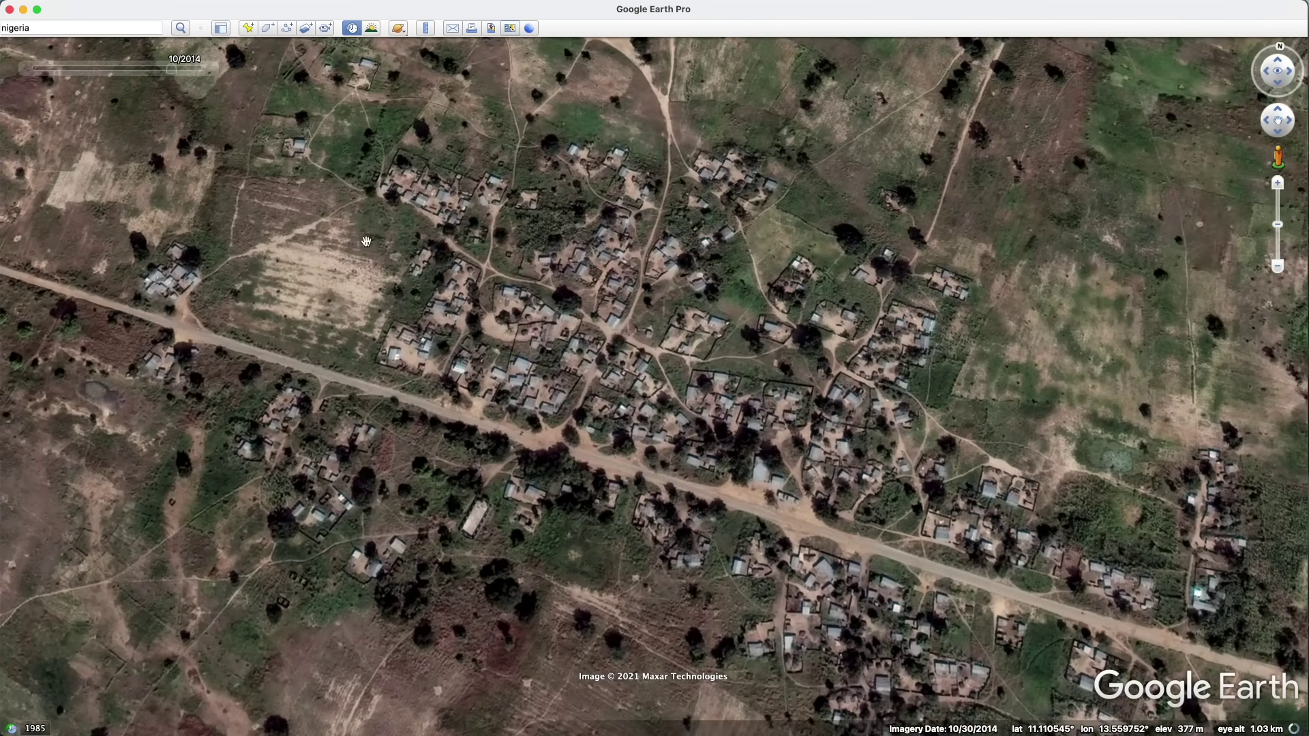
Examine the roadside village and its surroundings in the 10/2014 imagery, both from afar and close up
{"action": "scroll", "coordinate": [662, 394], "scroll_direction": "down", "scroll_amount": 10}
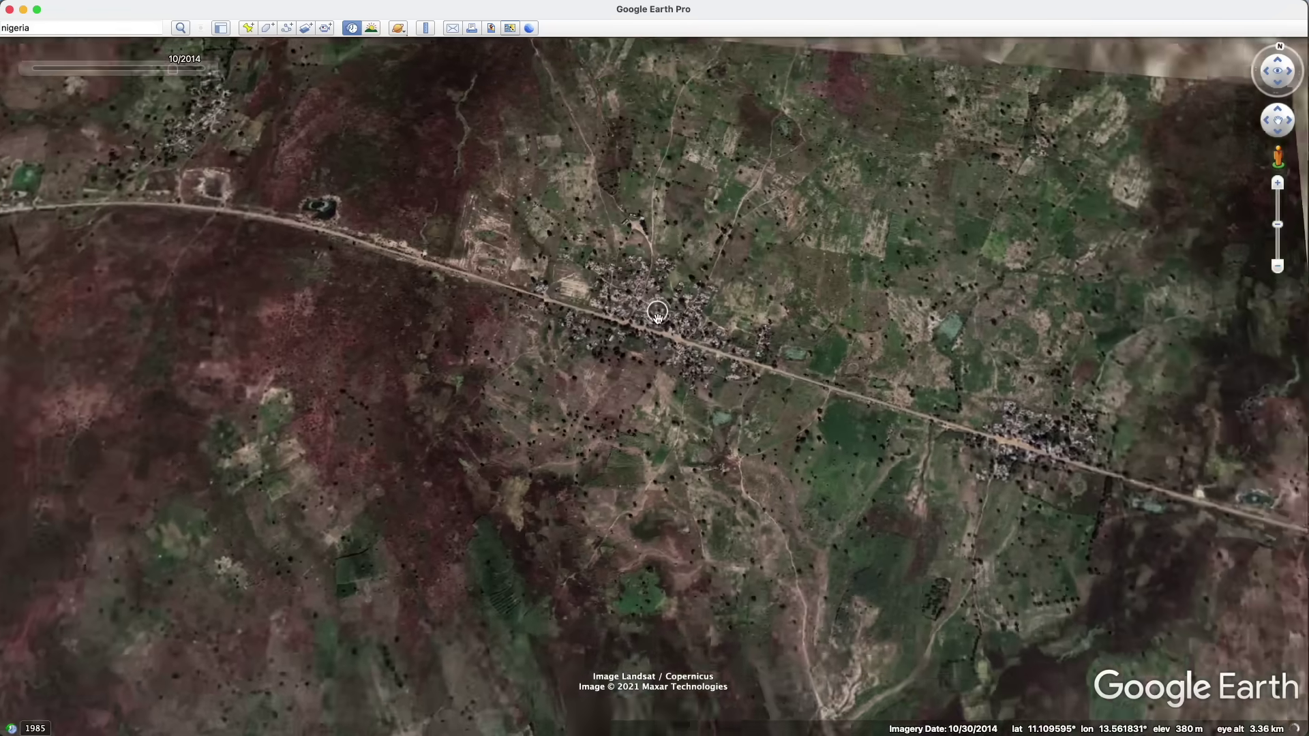
{"action": "scroll", "coordinate": [657, 316], "scroll_direction": "down", "scroll_amount": 5}
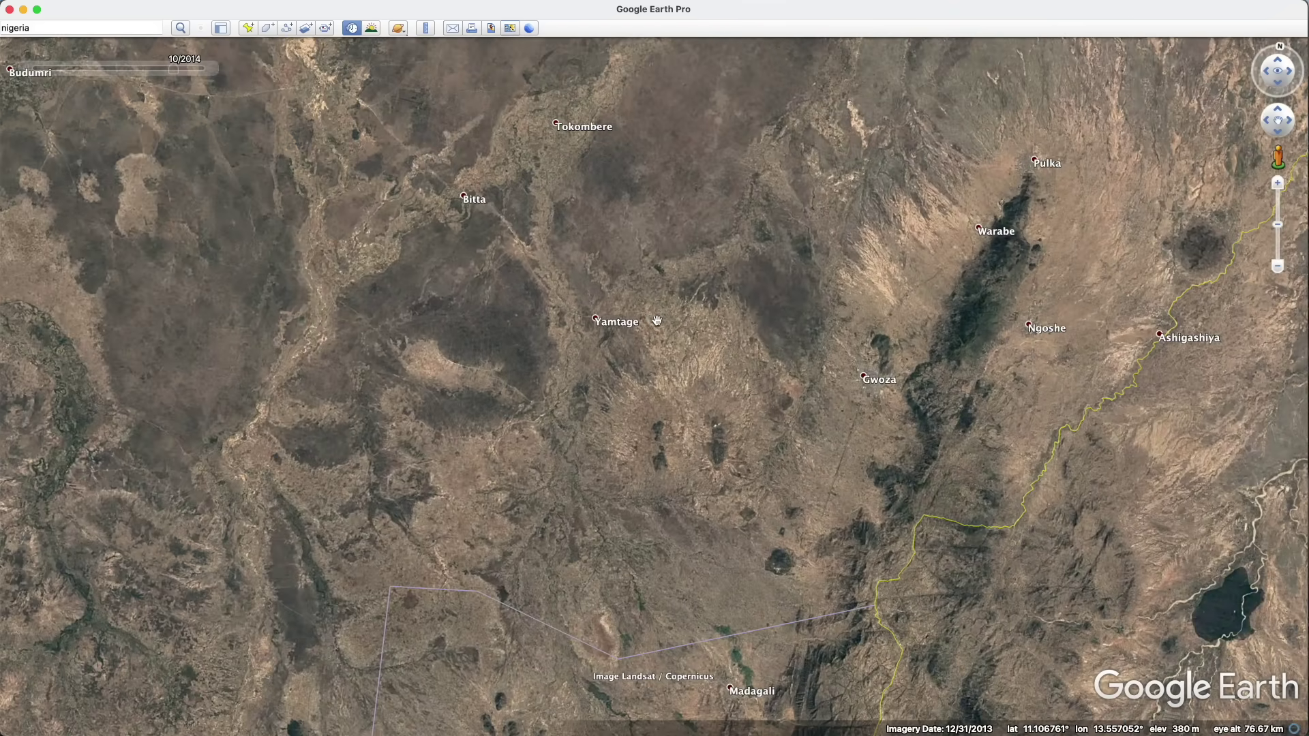
{"action": "scroll", "coordinate": [651, 321], "scroll_direction": "up", "scroll_amount": 15}
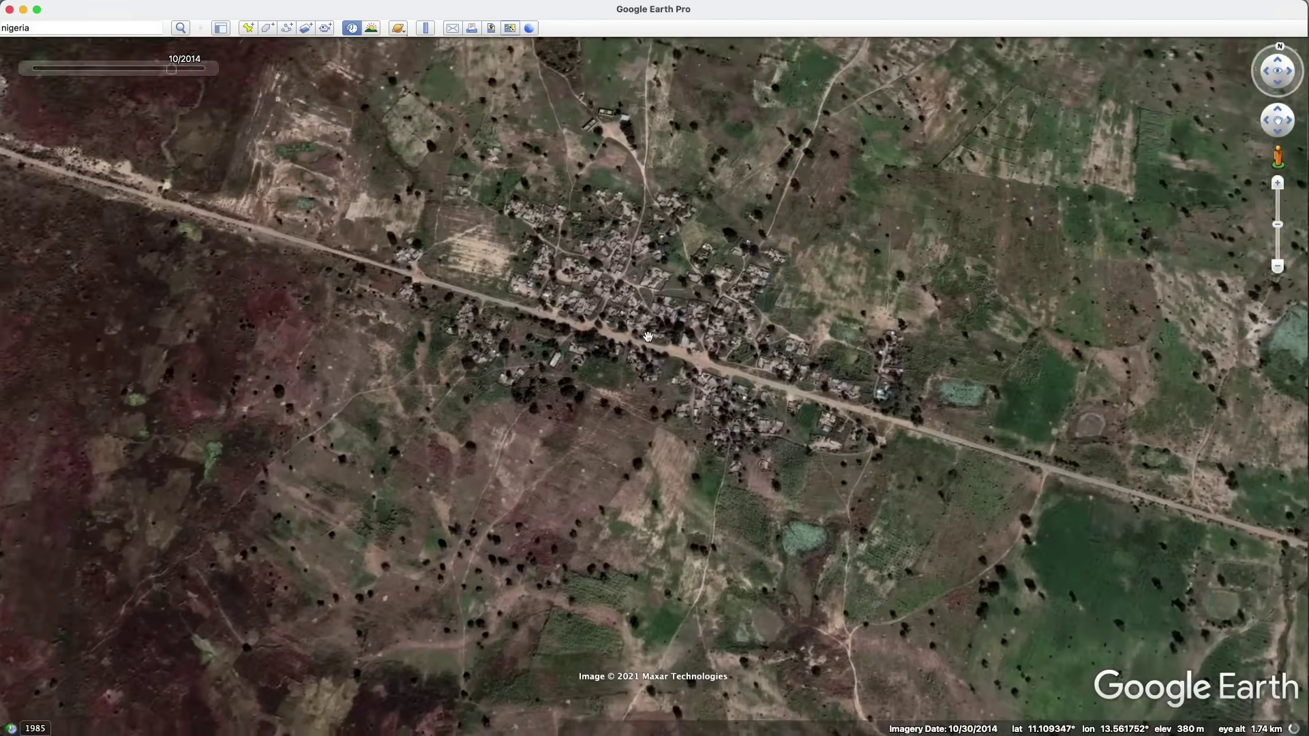
{"action": "scroll", "coordinate": [358, 184], "scroll_direction": "up", "scroll_amount": 3}
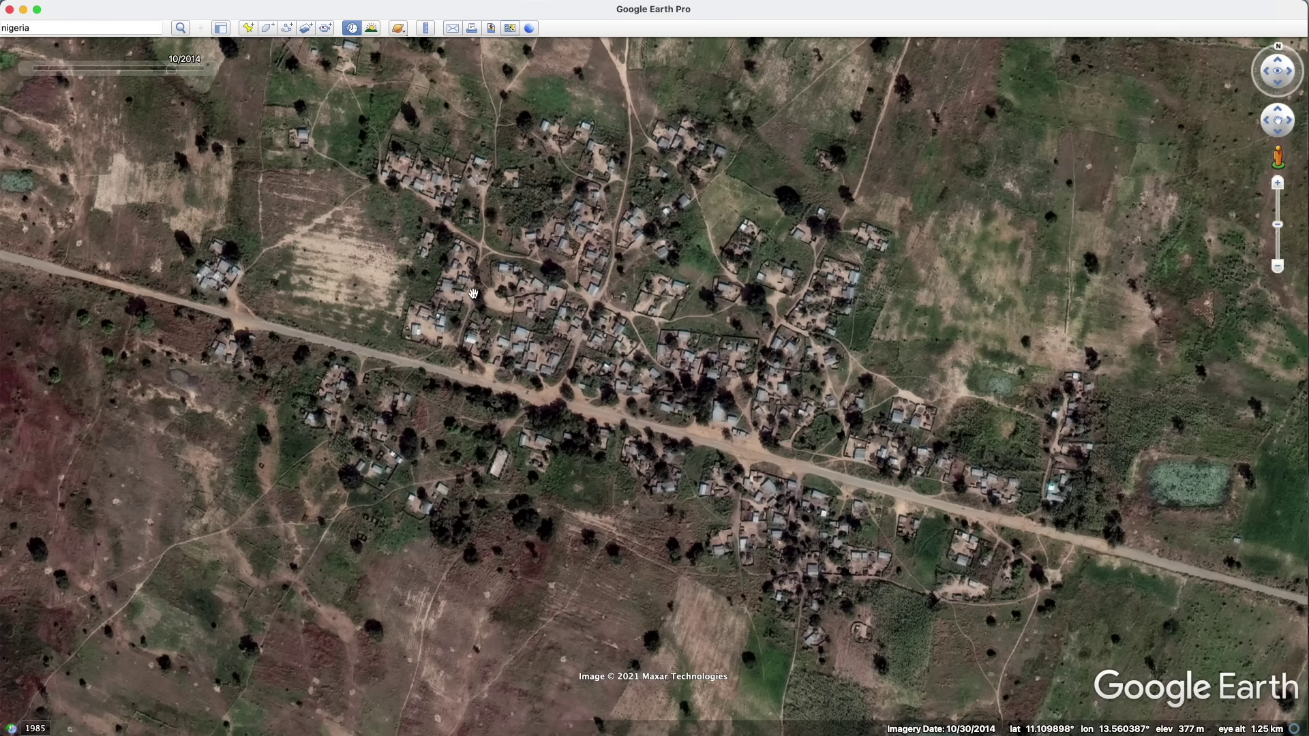
{"action": "left_click_drag", "start_coordinate": [636, 363], "coordinate": [612, 380]}
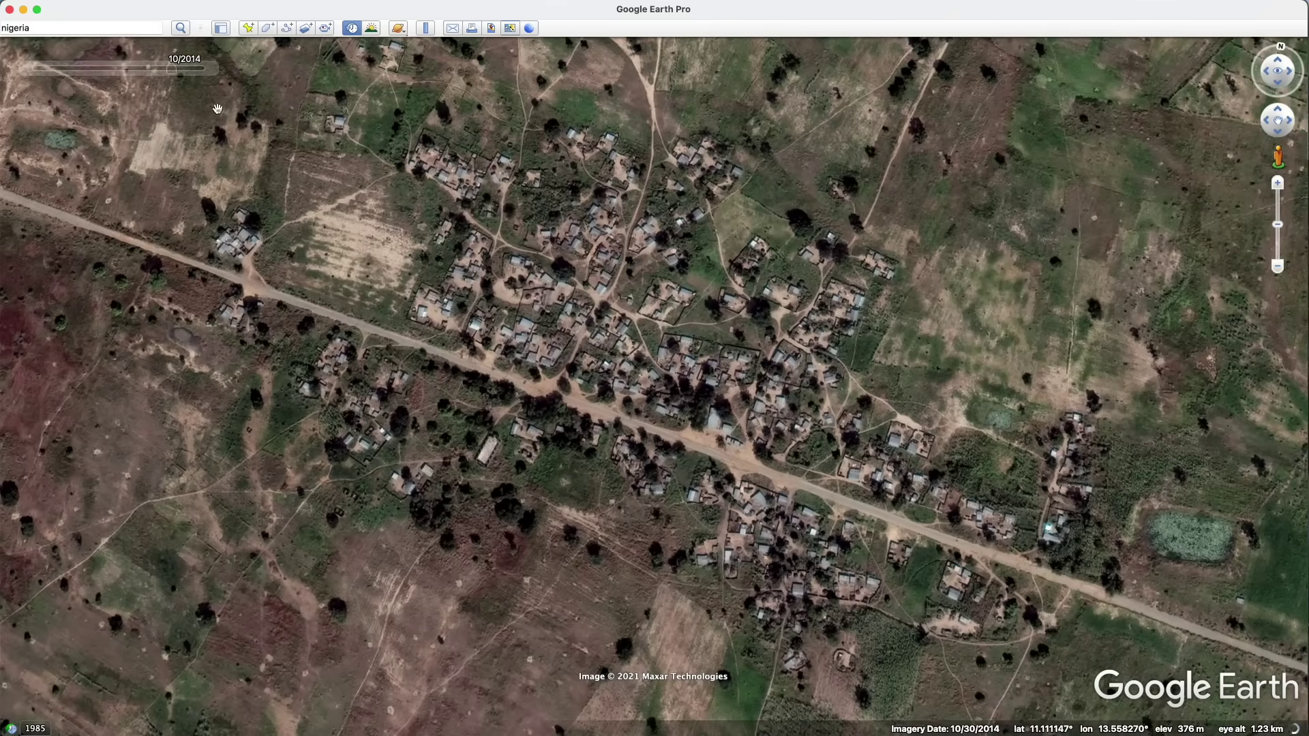
Compare the village's historical imagery by switching between 10/2014 and 2/2017, and advance the date to 4/2021
{"action": "left_click", "coordinate": [212, 69]}
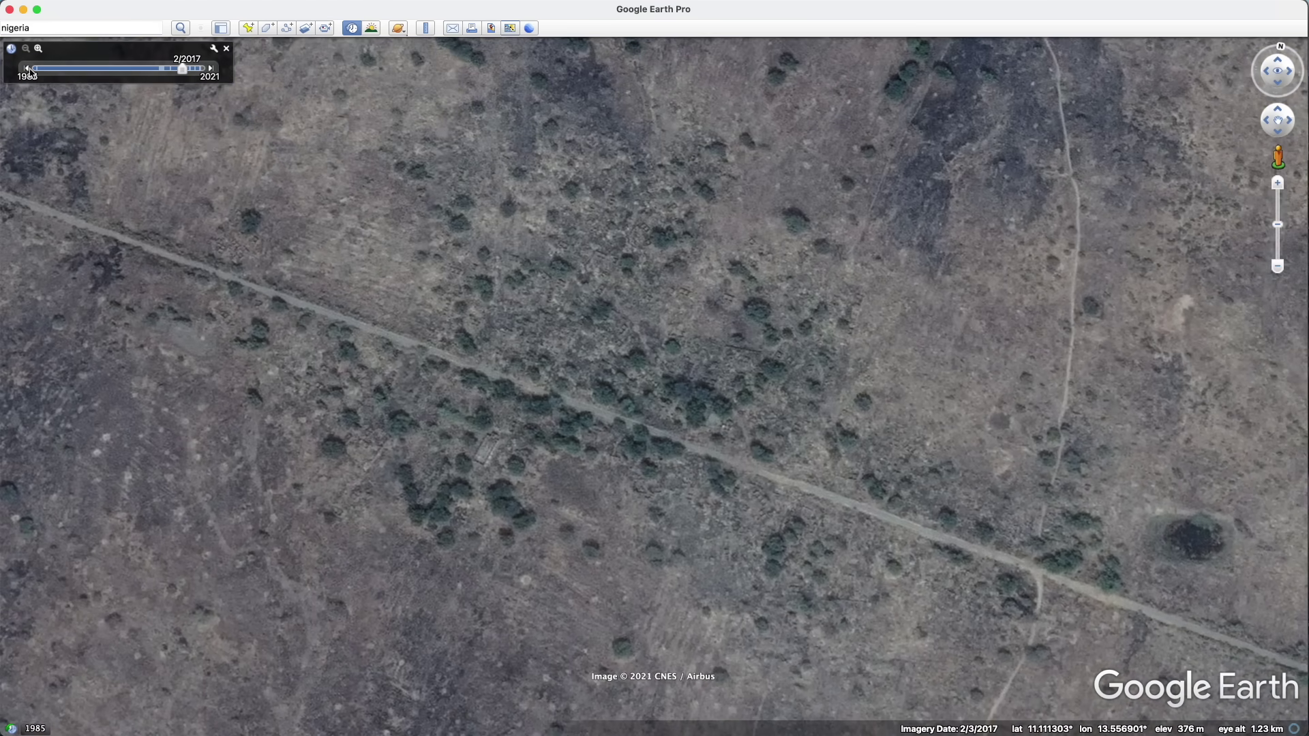
{"action": "left_click", "coordinate": [29, 69]}
{"action": "left_click", "coordinate": [209, 70]}
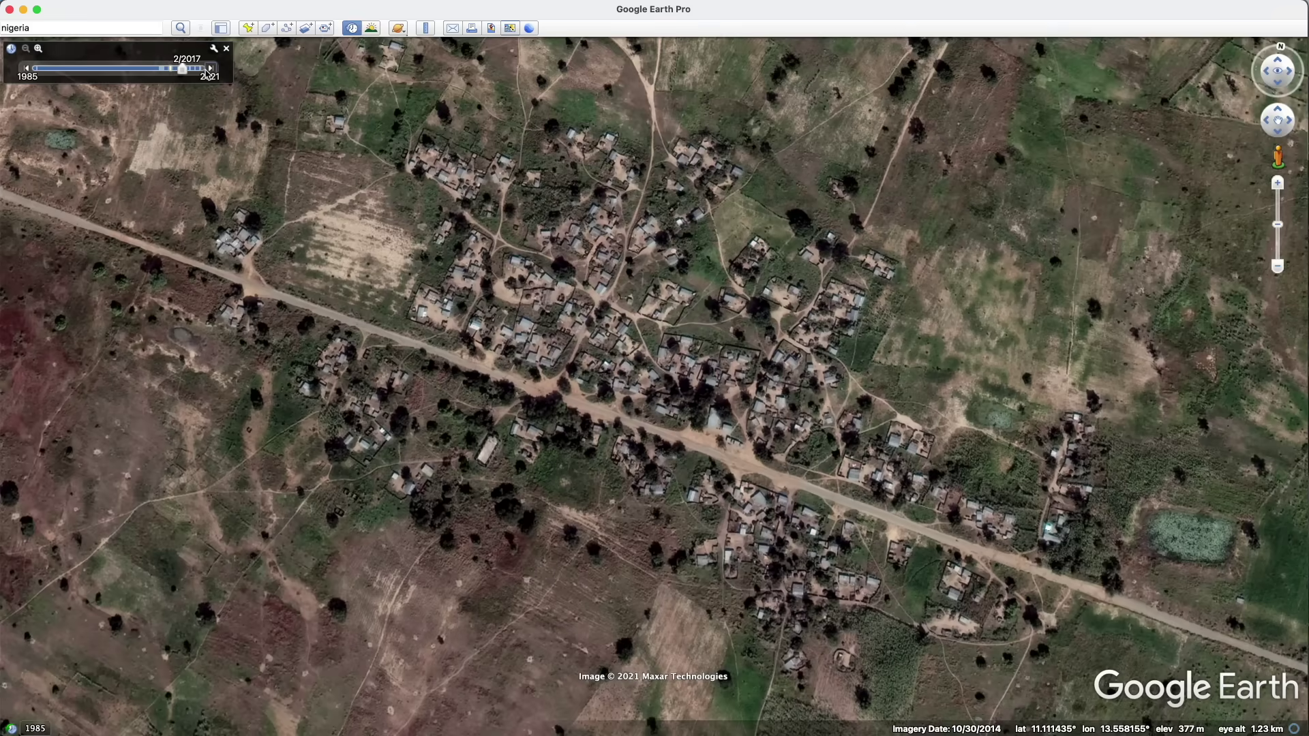
{"action": "left_click", "coordinate": [29, 69]}
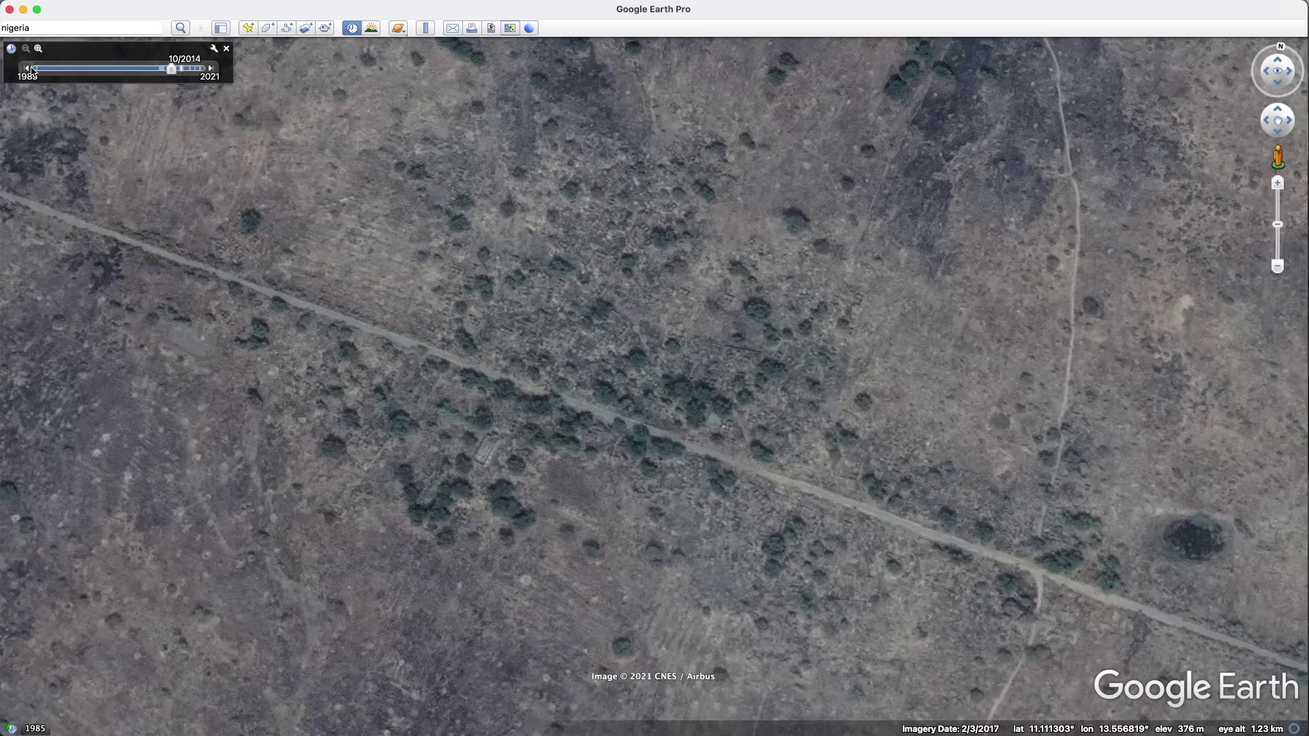
{"action": "left_click", "coordinate": [214, 70]}
{"action": "left_click", "coordinate": [214, 69]}
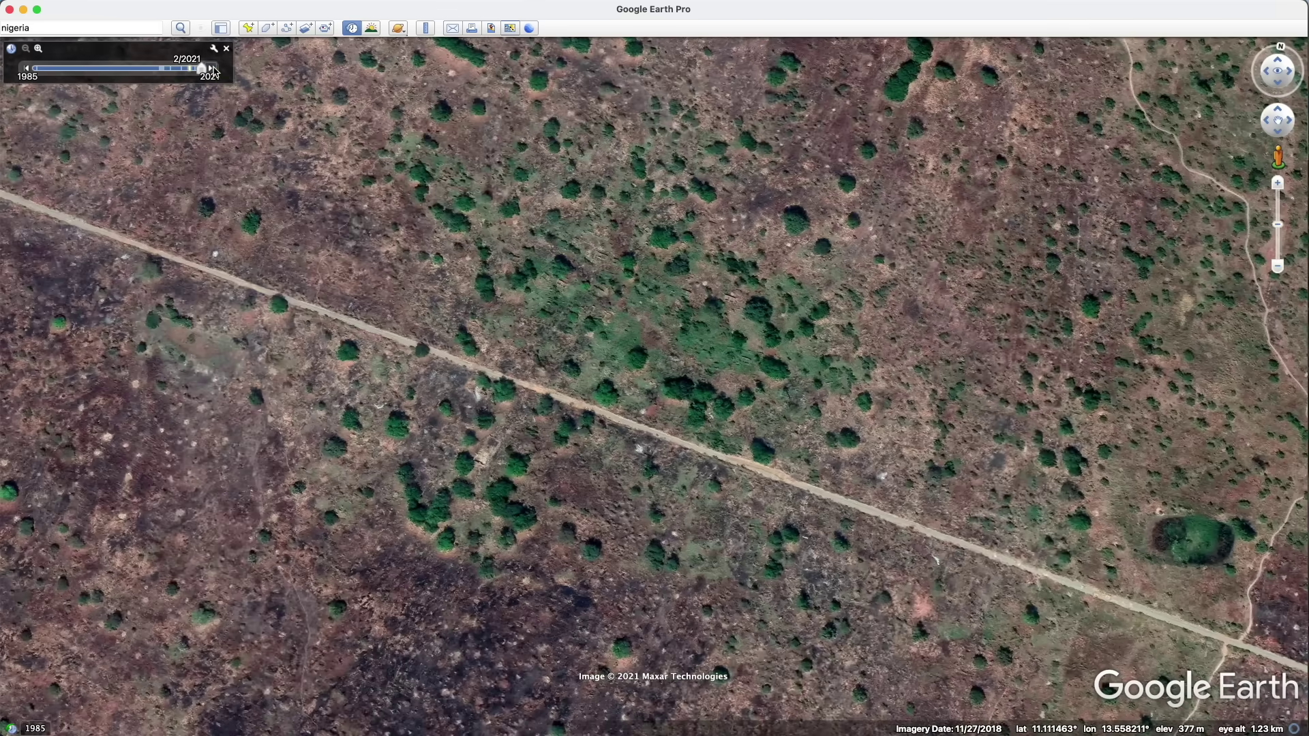
Show the sidebar again and display all placemarks of the DESTROYED VILLAGES folder on the map
{"action": "scroll", "coordinate": [543, 272], "scroll_direction": "down", "scroll_amount": 5}
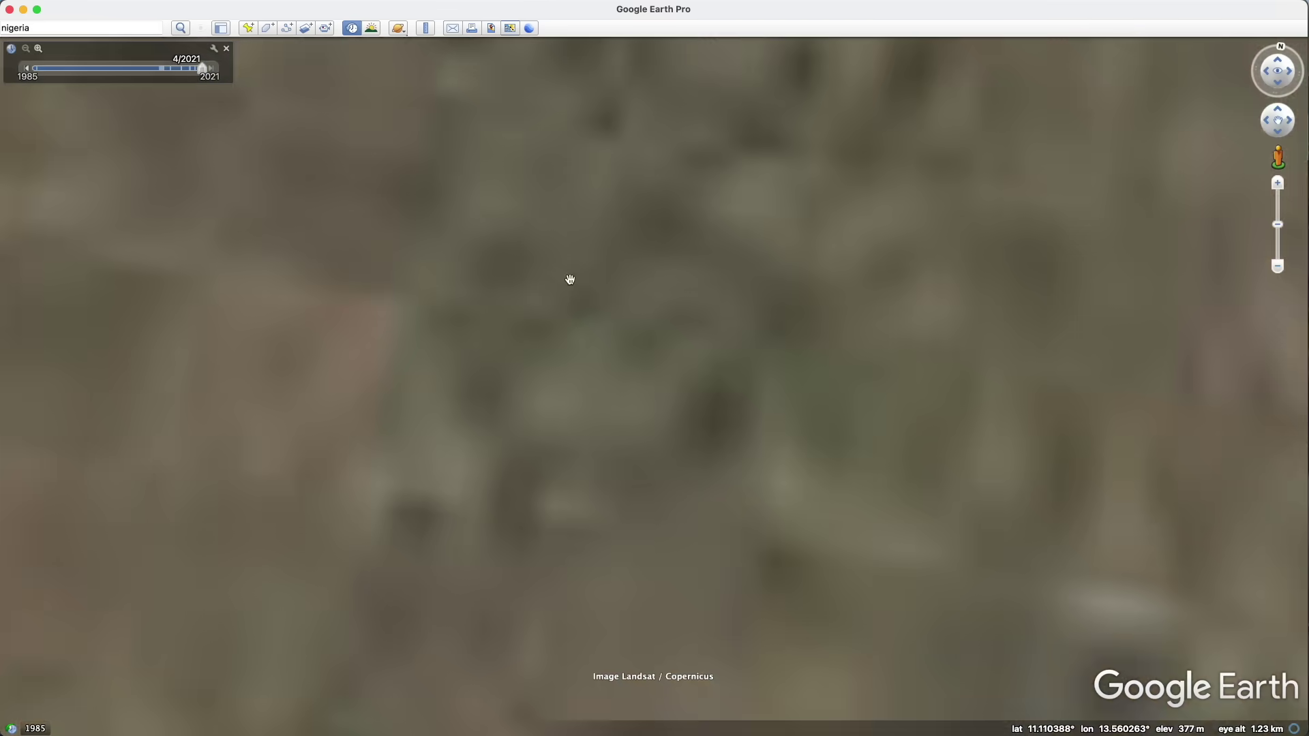
{"action": "scroll", "coordinate": [585, 275], "scroll_direction": "down", "scroll_amount": 5}
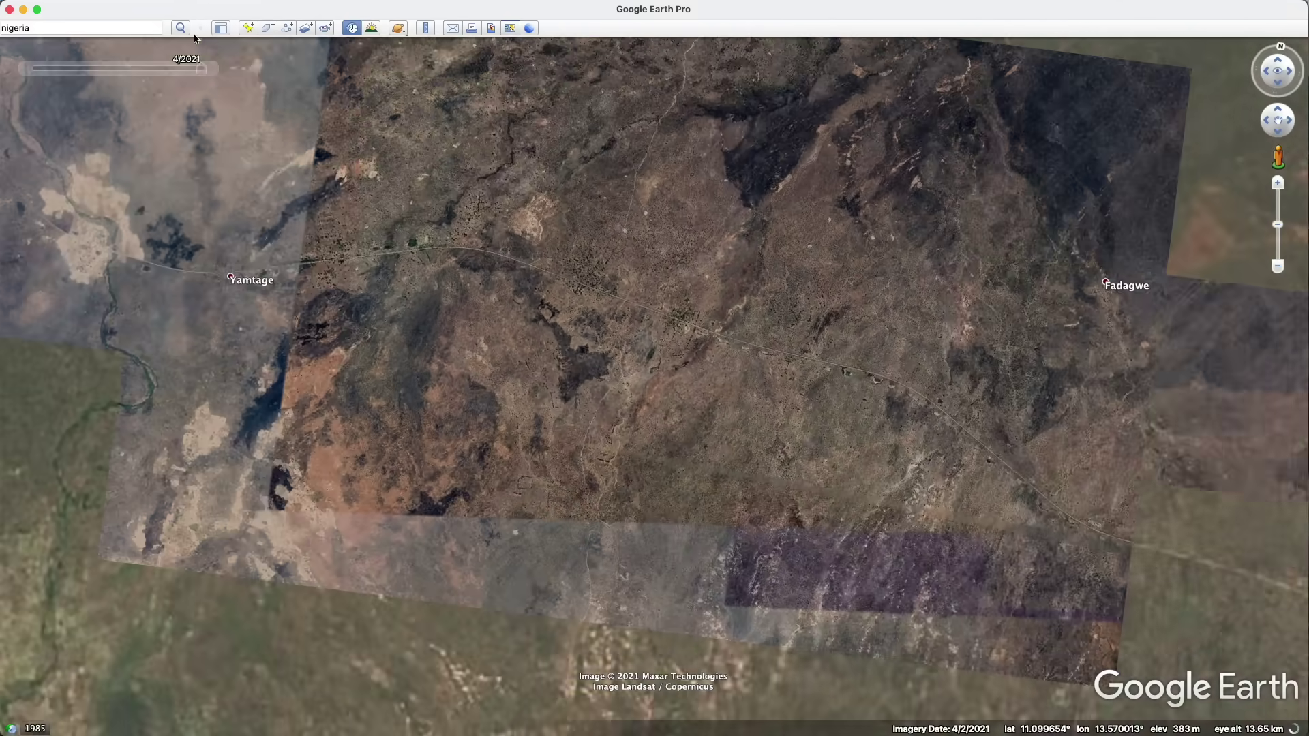
{"action": "left_click", "coordinate": [219, 28]}
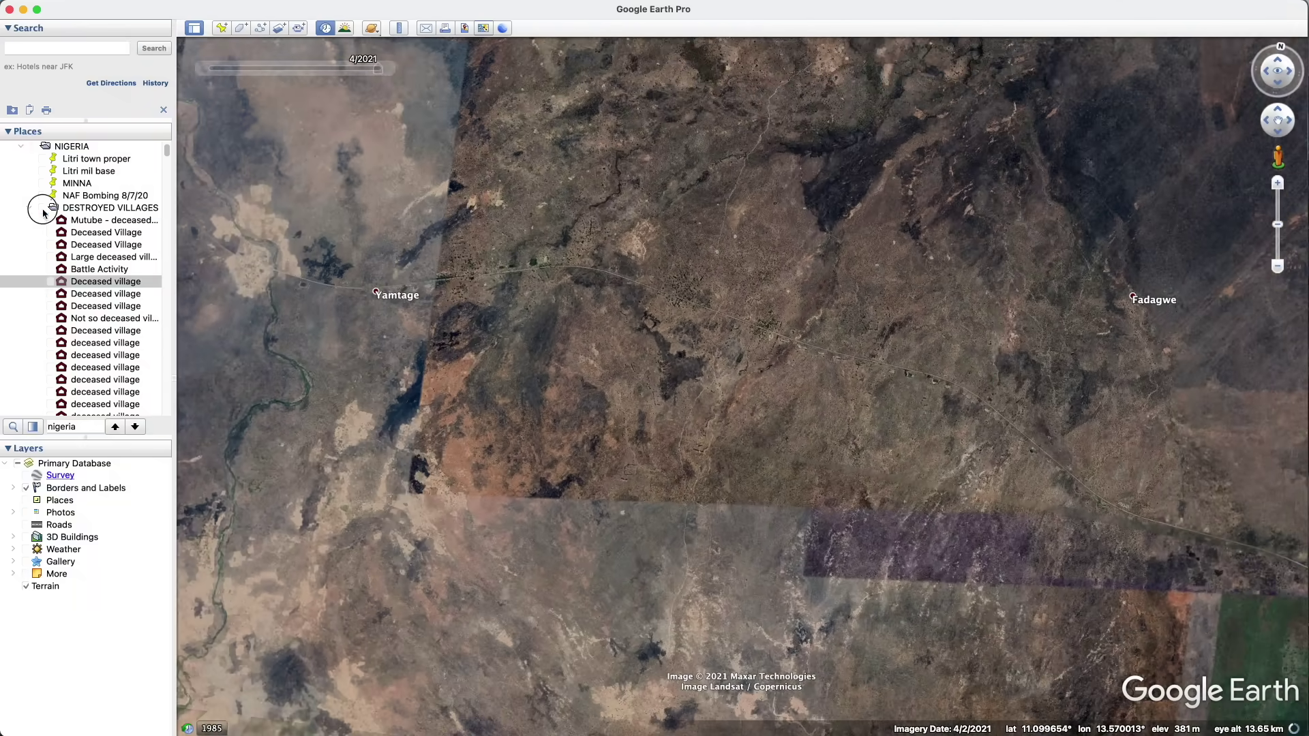
{"action": "left_click", "coordinate": [42, 207]}
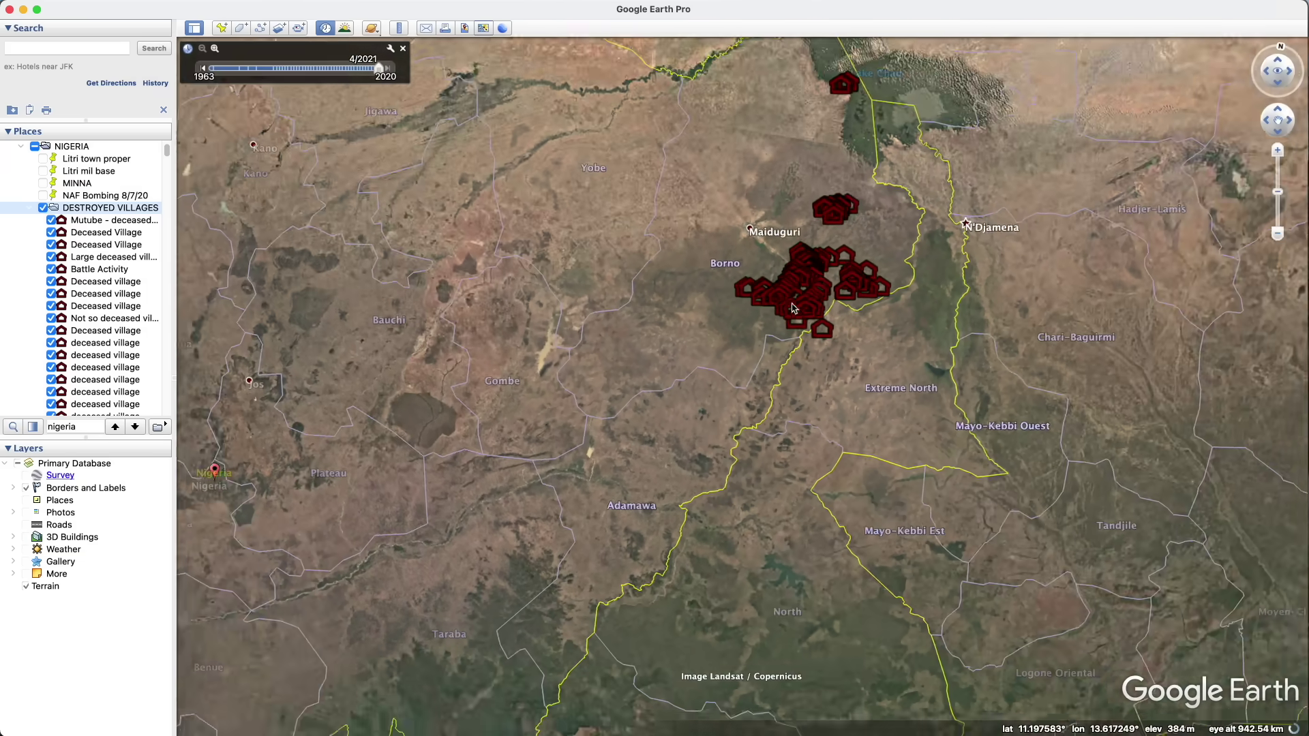
{"action": "left_click_drag", "start_coordinate": [793, 308], "coordinate": [836, 502]}
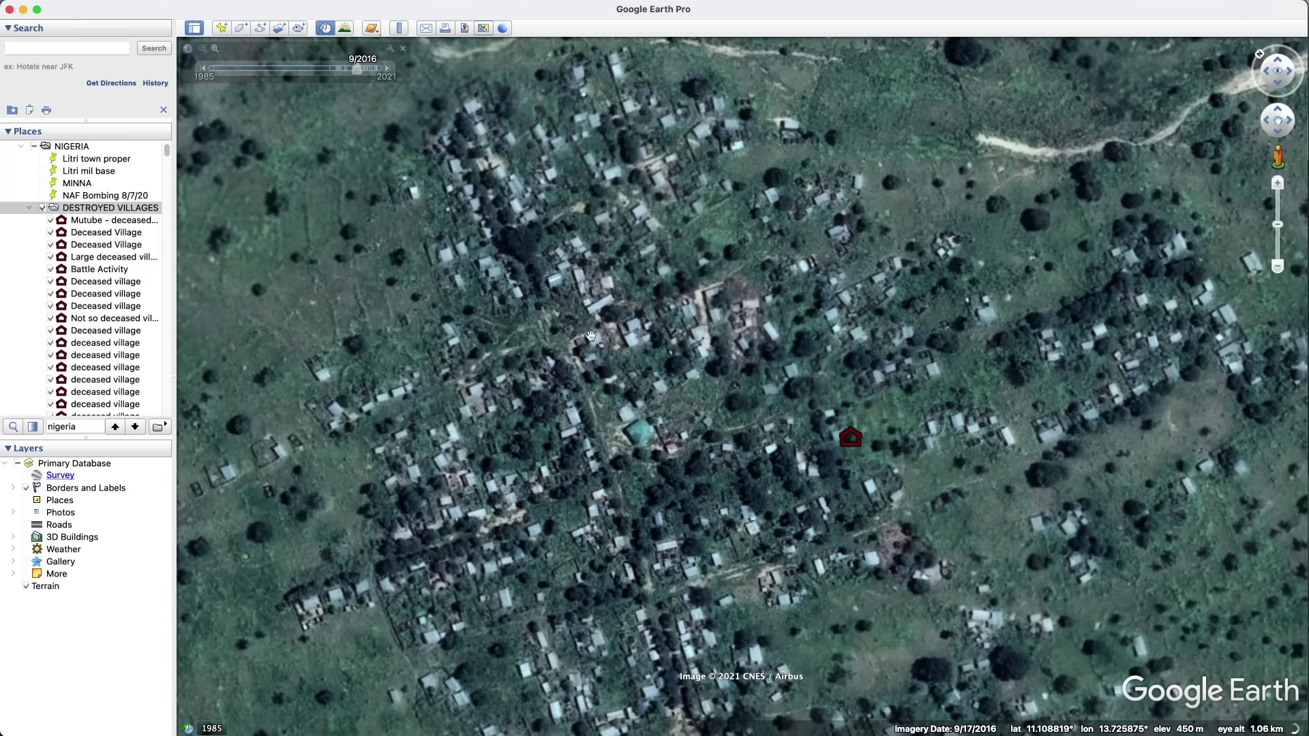
Inspect the marked village around the green-roofed building up close and step its historical imagery from 9/2016 to 4/2018
{"action": "left_click_drag", "start_coordinate": [668, 382], "coordinate": [664, 347]}
{"action": "scroll", "coordinate": [687, 332], "scroll_direction": "down", "scroll_amount": 3}
{"action": "scroll", "coordinate": [665, 346], "scroll_direction": "up", "scroll_amount": 3}
{"action": "mouse_move", "coordinate": [208, 74]}
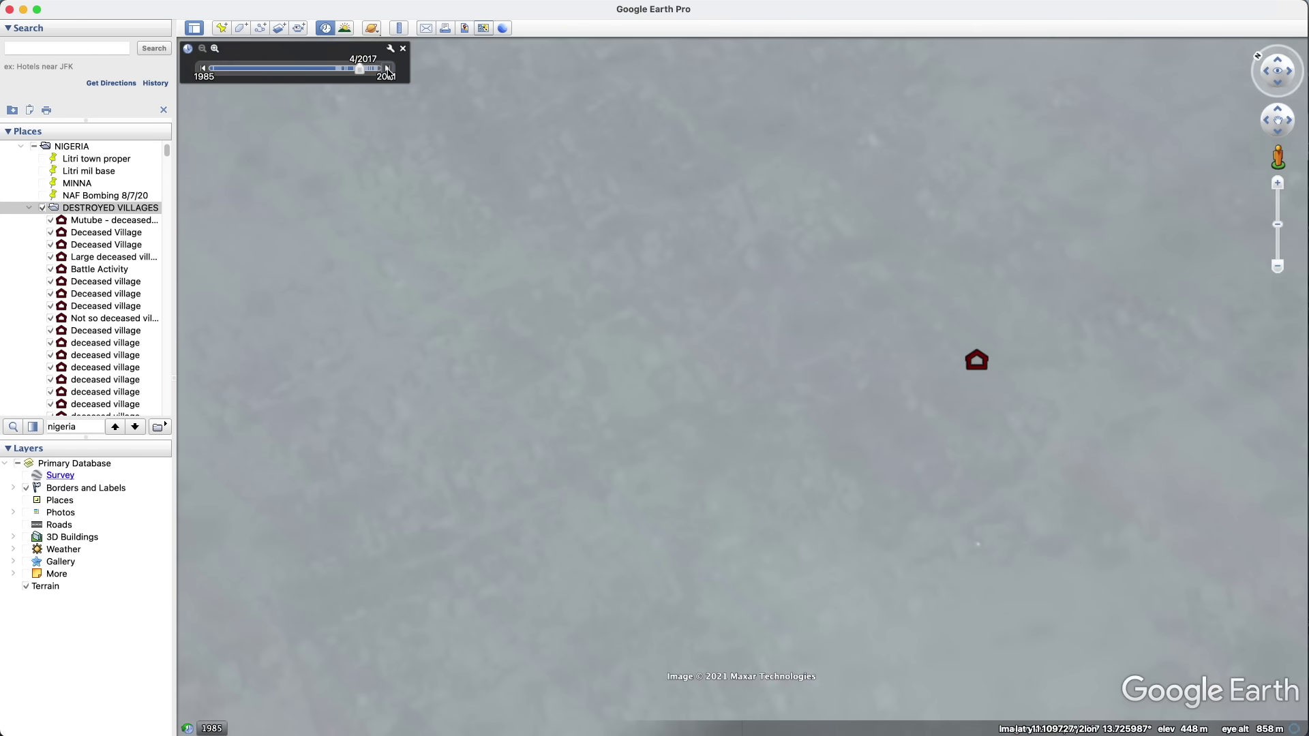
{"action": "left_click", "coordinate": [387, 69]}
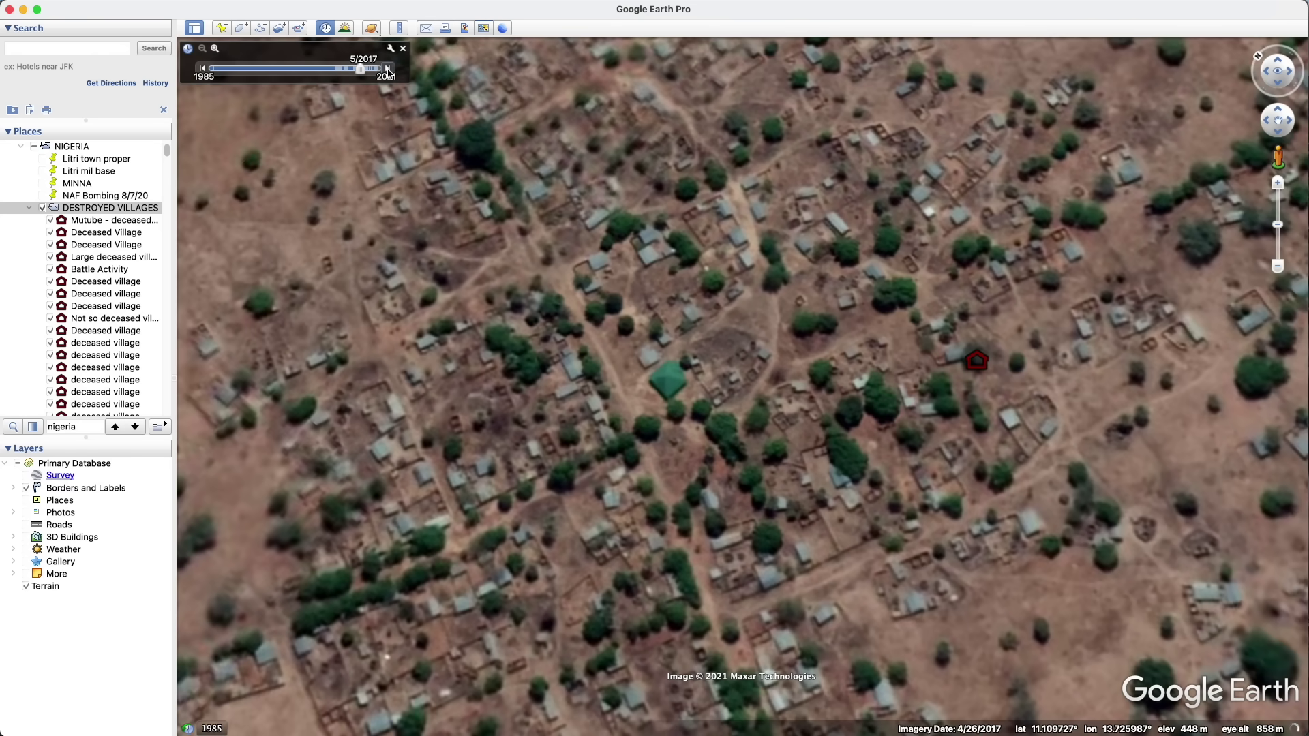
{"action": "left_click", "coordinate": [387, 68]}
{"action": "left_click", "coordinate": [387, 69]}
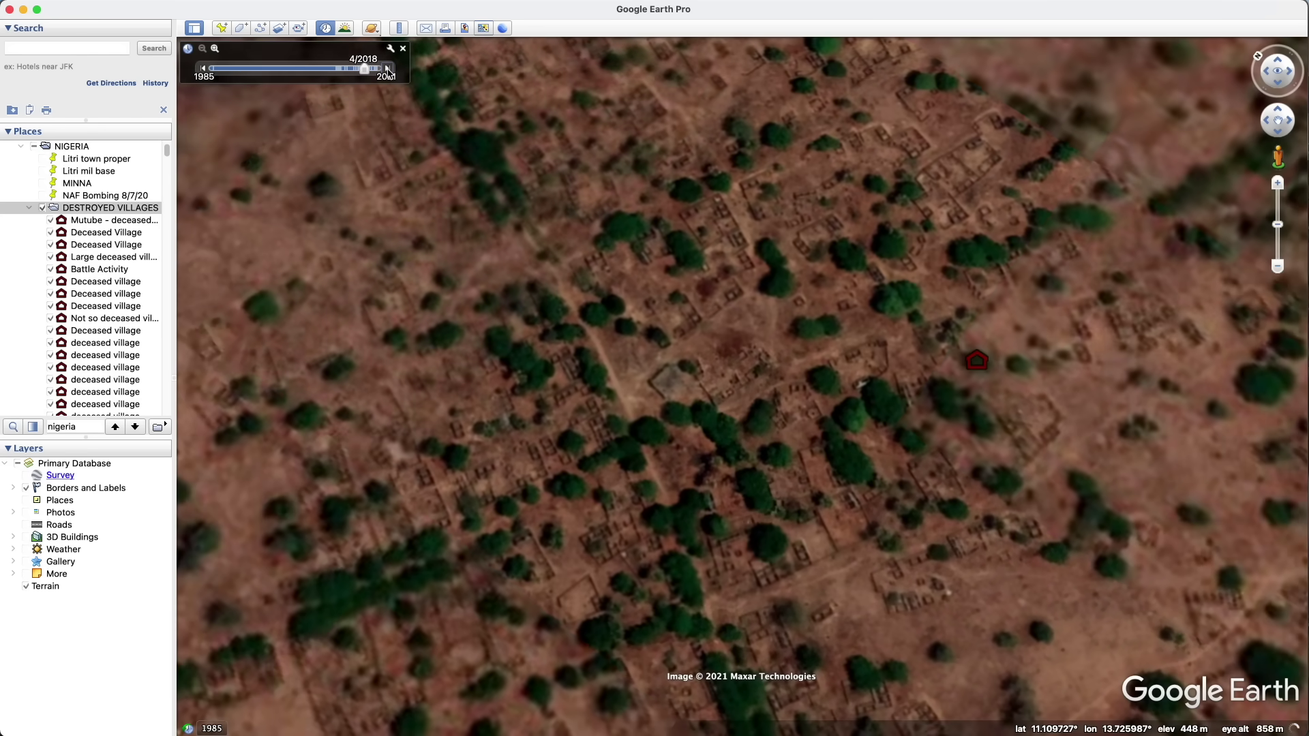
Advance the marked village's historical imagery through 8/2018, 11/2018 and 1/2020 to 1/2021, and examine the wider area
{"action": "left_click_drag", "start_coordinate": [637, 228], "coordinate": [643, 235]}
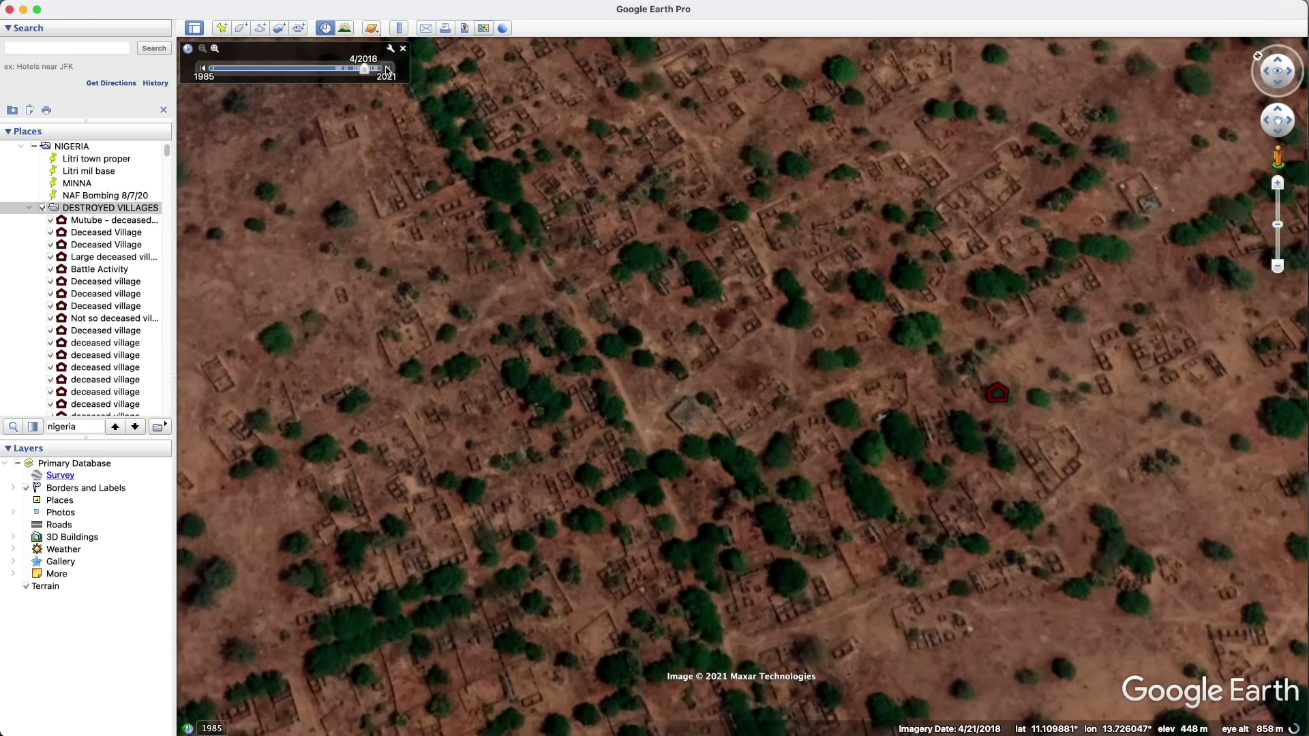
{"action": "left_click", "coordinate": [388, 69]}
{"action": "left_click", "coordinate": [387, 69]}
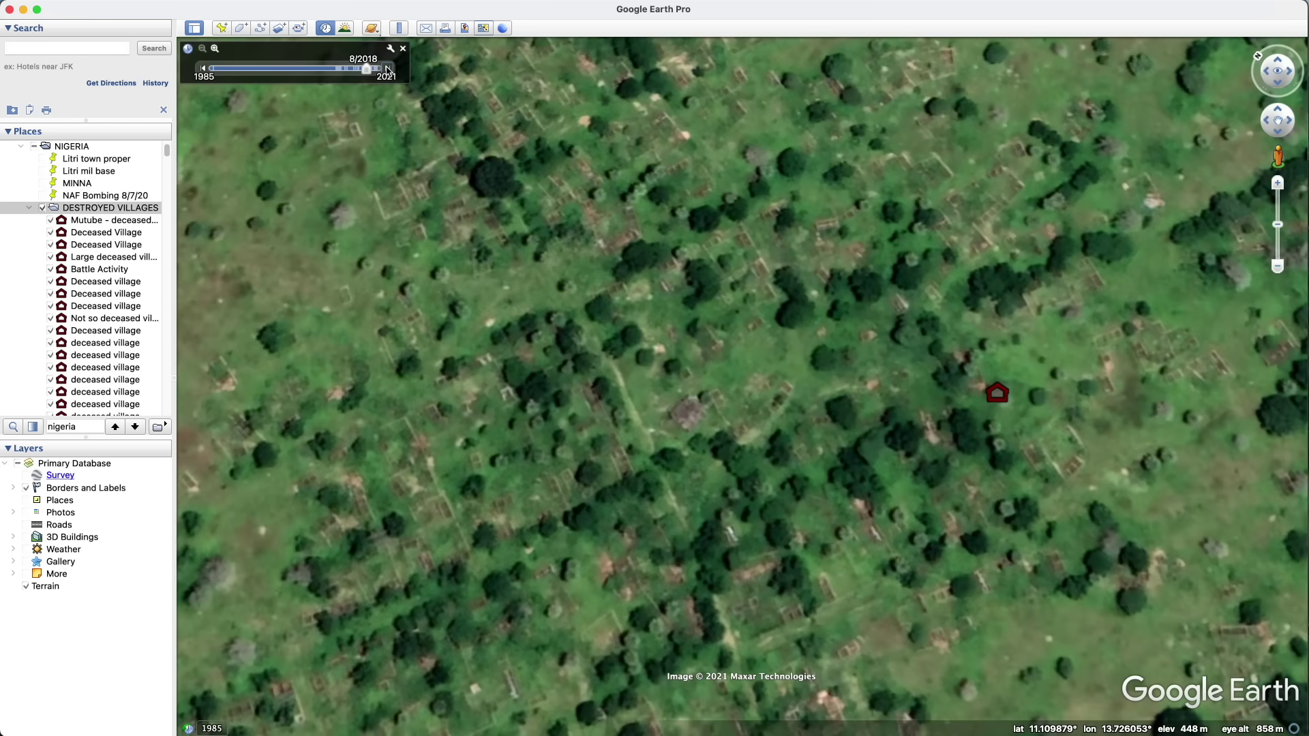
{"action": "left_click", "coordinate": [388, 69]}
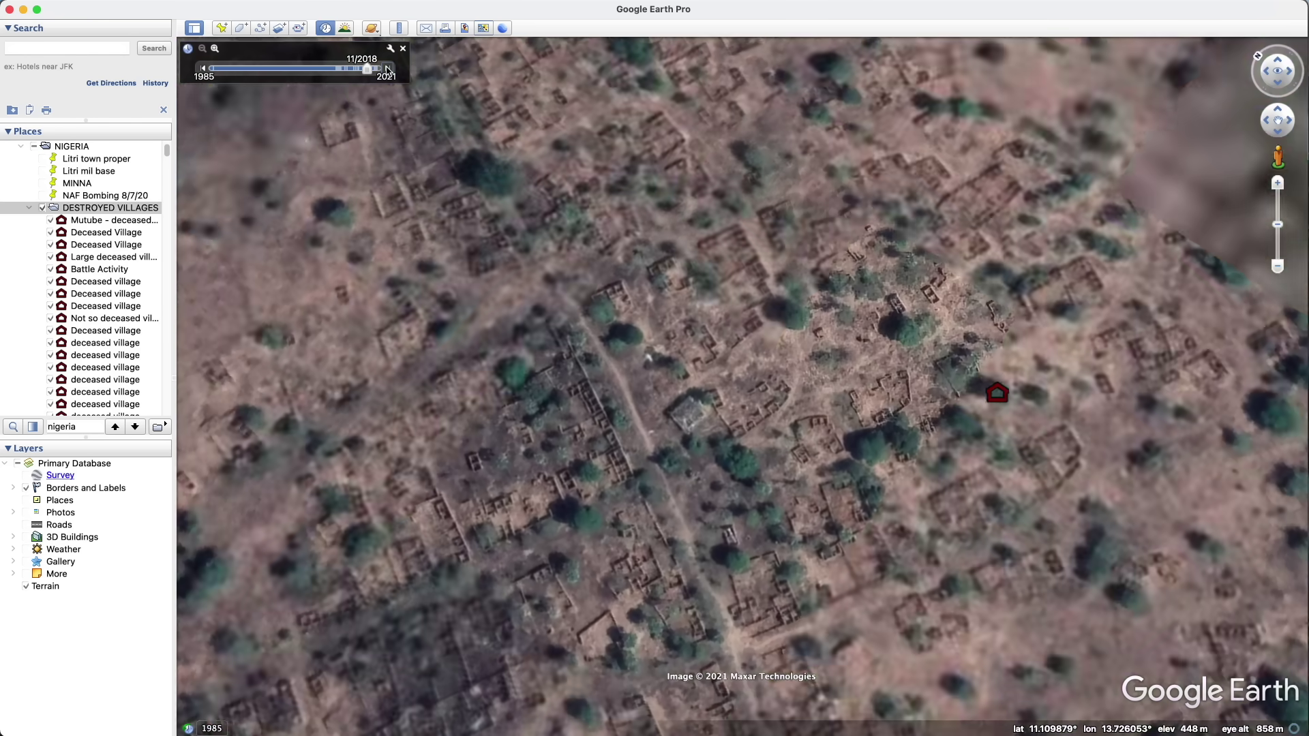
{"action": "left_click", "coordinate": [387, 69]}
{"action": "left_click", "coordinate": [388, 69]}
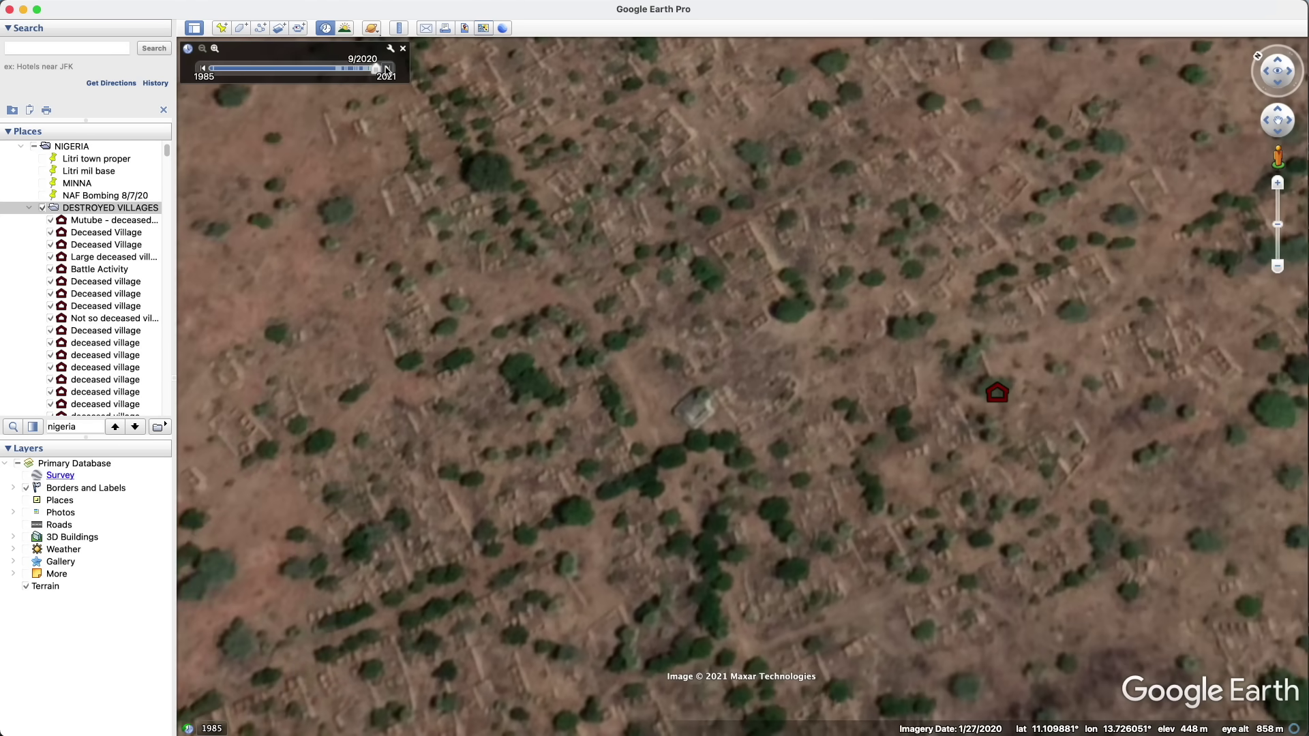
{"action": "left_click", "coordinate": [387, 68]}
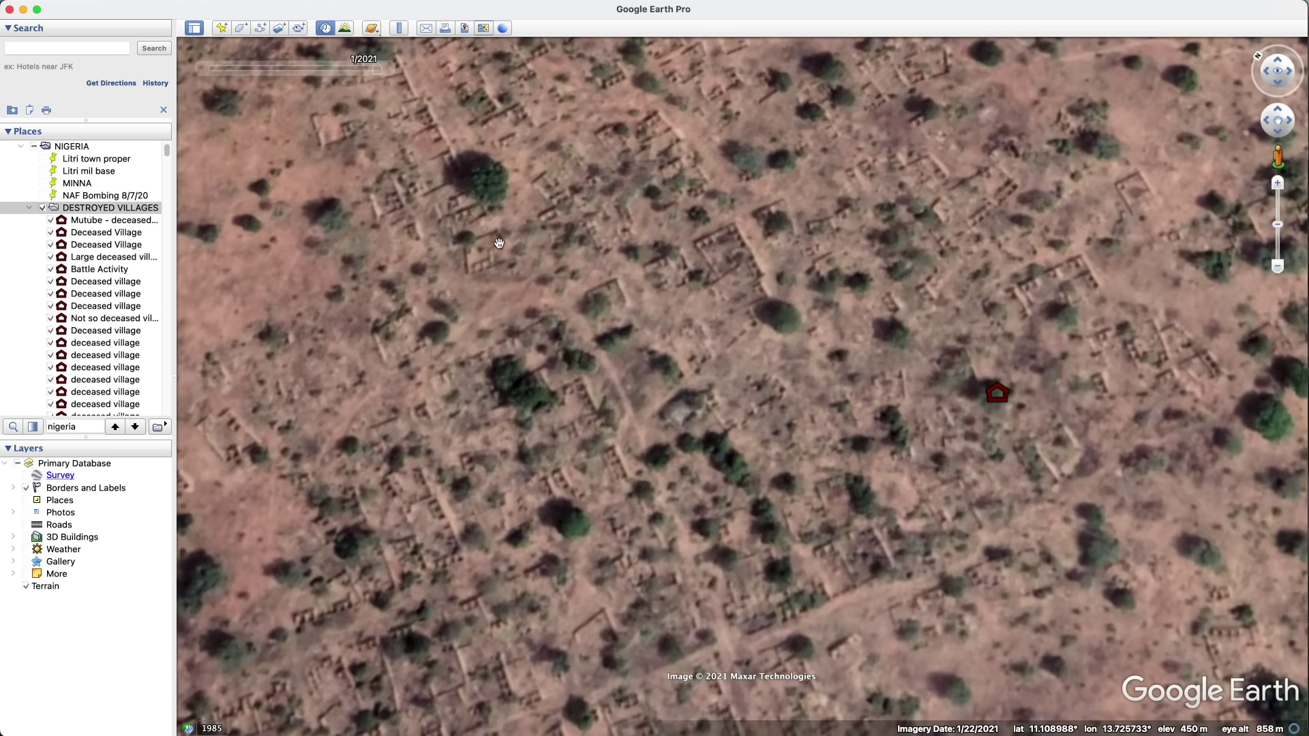
{"action": "scroll", "coordinate": [502, 237], "scroll_direction": "down", "scroll_amount": 10}
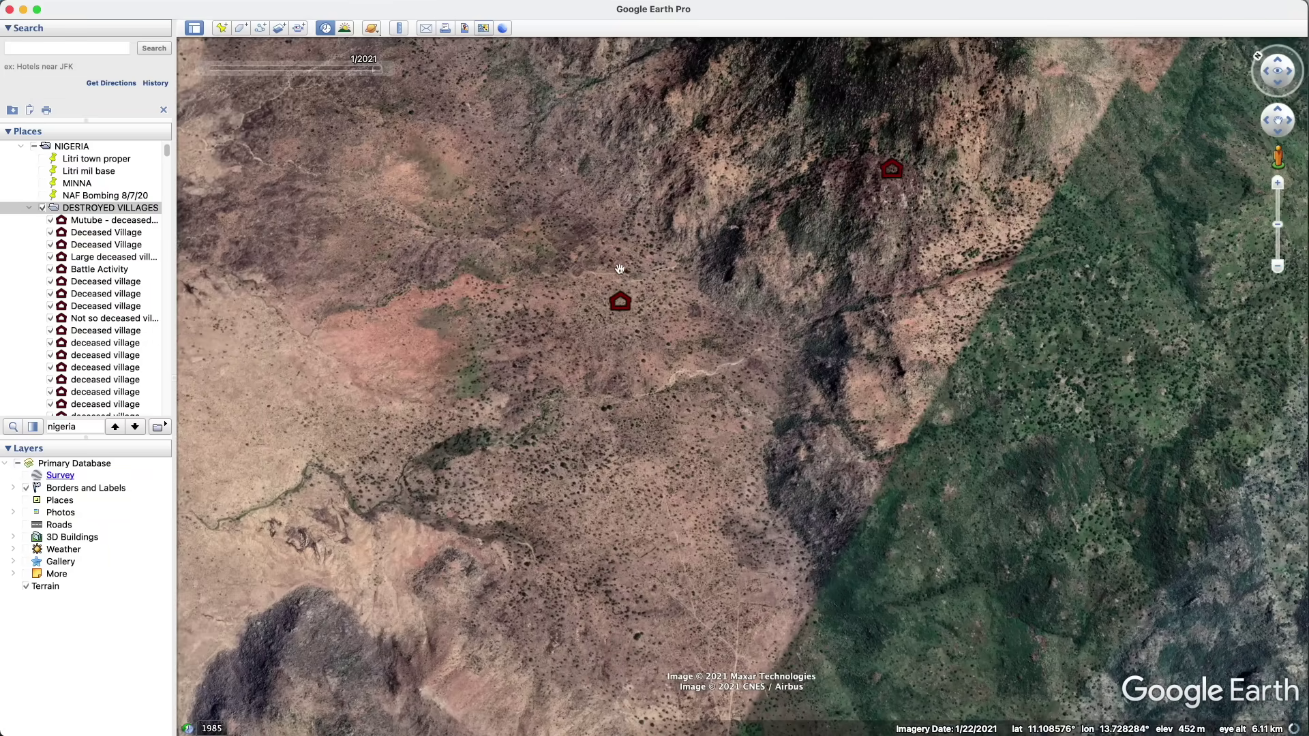
Search for london and fly to the city
{"action": "left_click", "coordinate": [46, 49]}
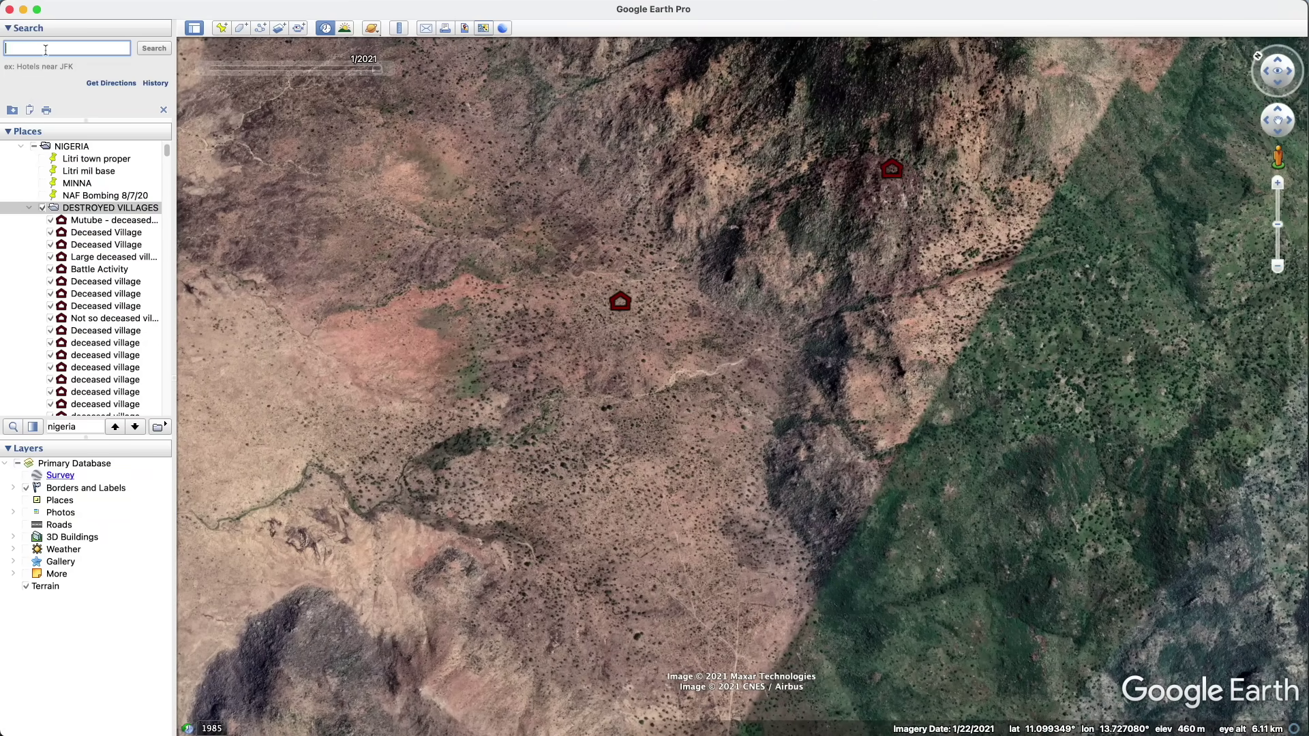
{"action": "type", "text": "london"}
{"action": "key", "text": "Return"}
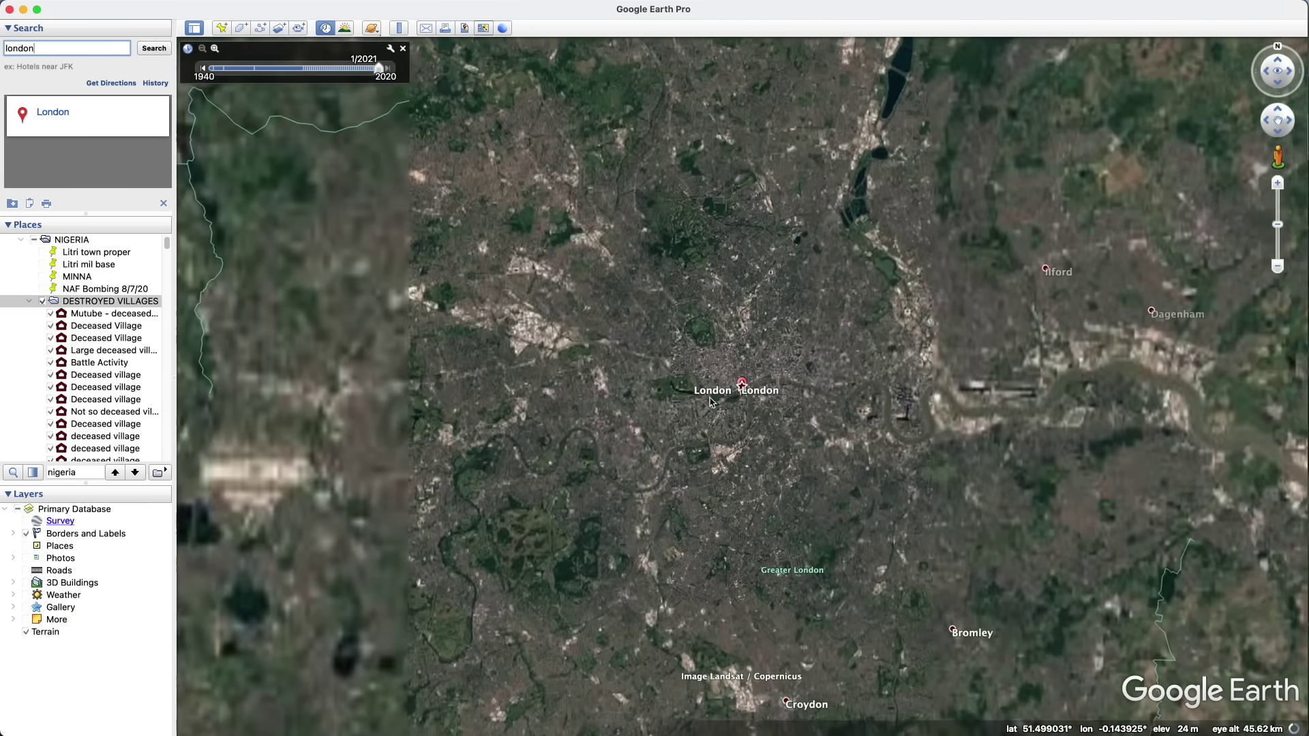
Set the historical imagery date for London to 12/1945
{"action": "left_click_drag", "start_coordinate": [379, 68], "coordinate": [328, 67]}
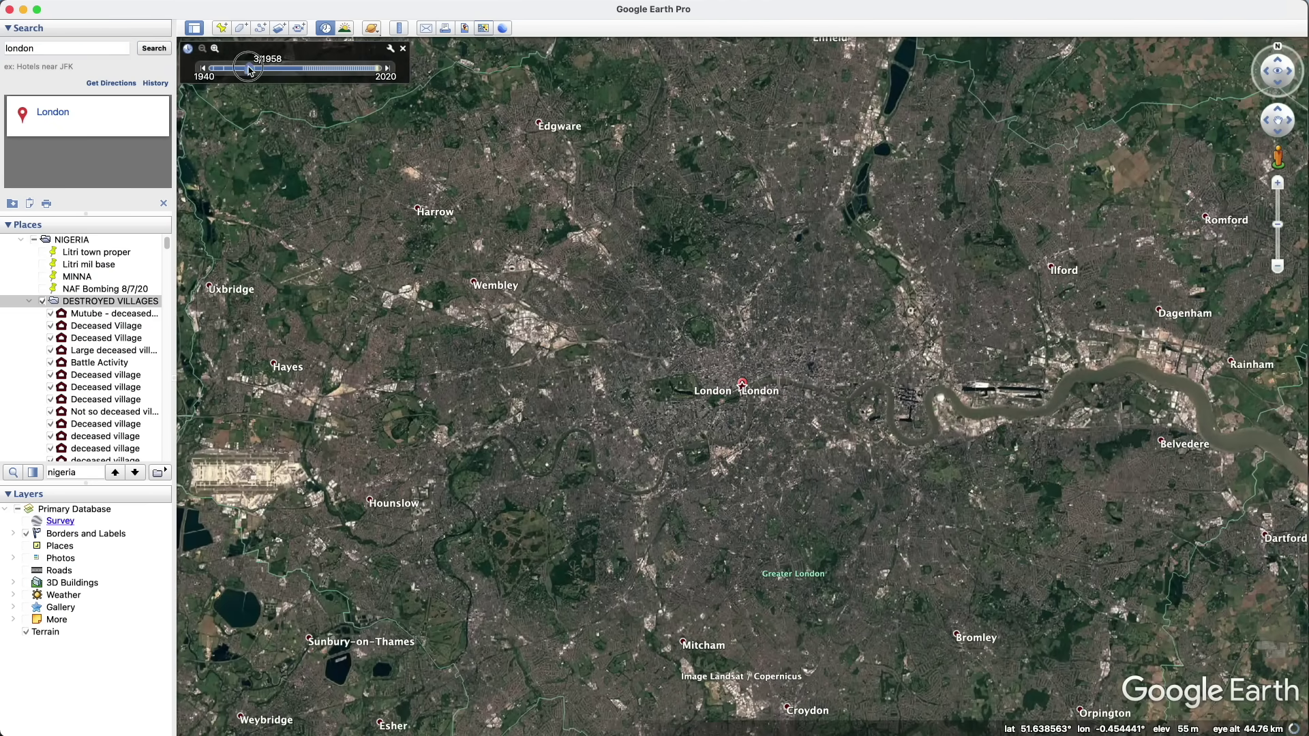
{"action": "left_click_drag", "start_coordinate": [248, 71], "coordinate": [248, 70]}
{"action": "left_click_drag", "start_coordinate": [400, 198], "coordinate": [383, 182]}
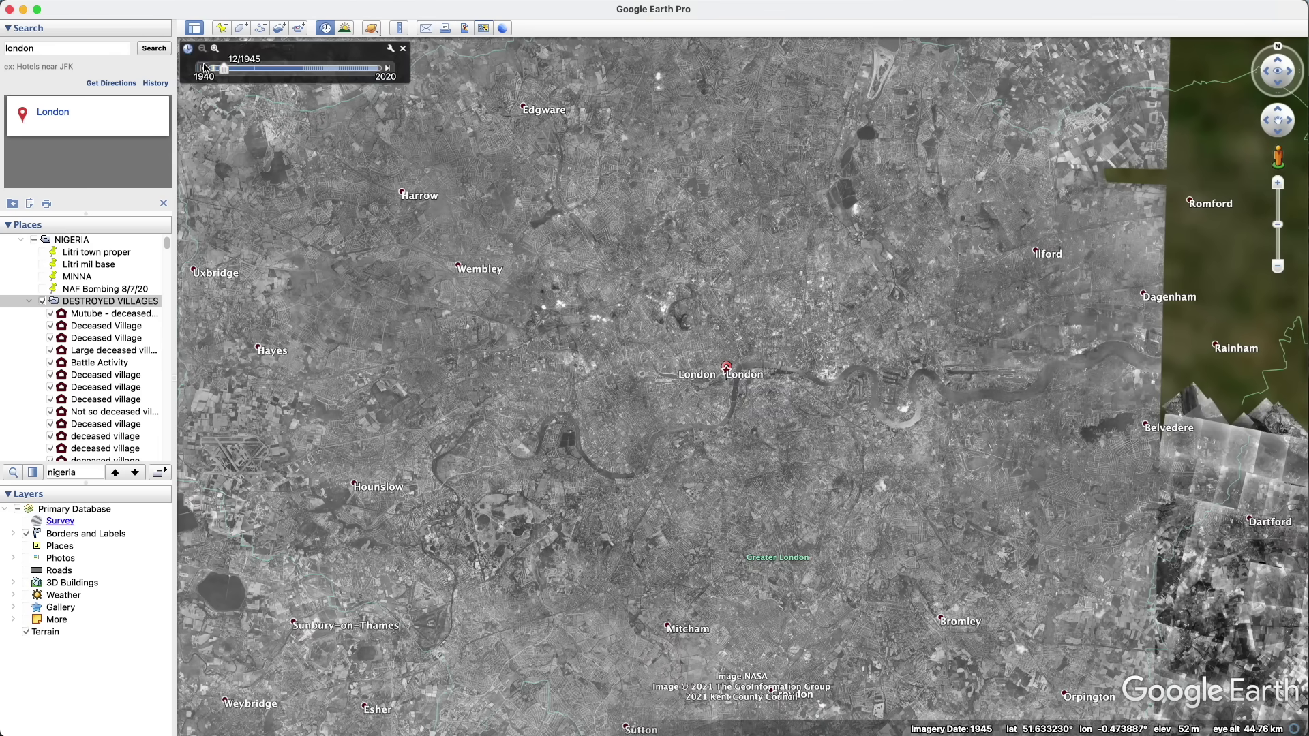
Examine the 1945 historical imagery of Bromley, southeast of central London, up close
{"action": "left_click", "coordinate": [205, 69]}
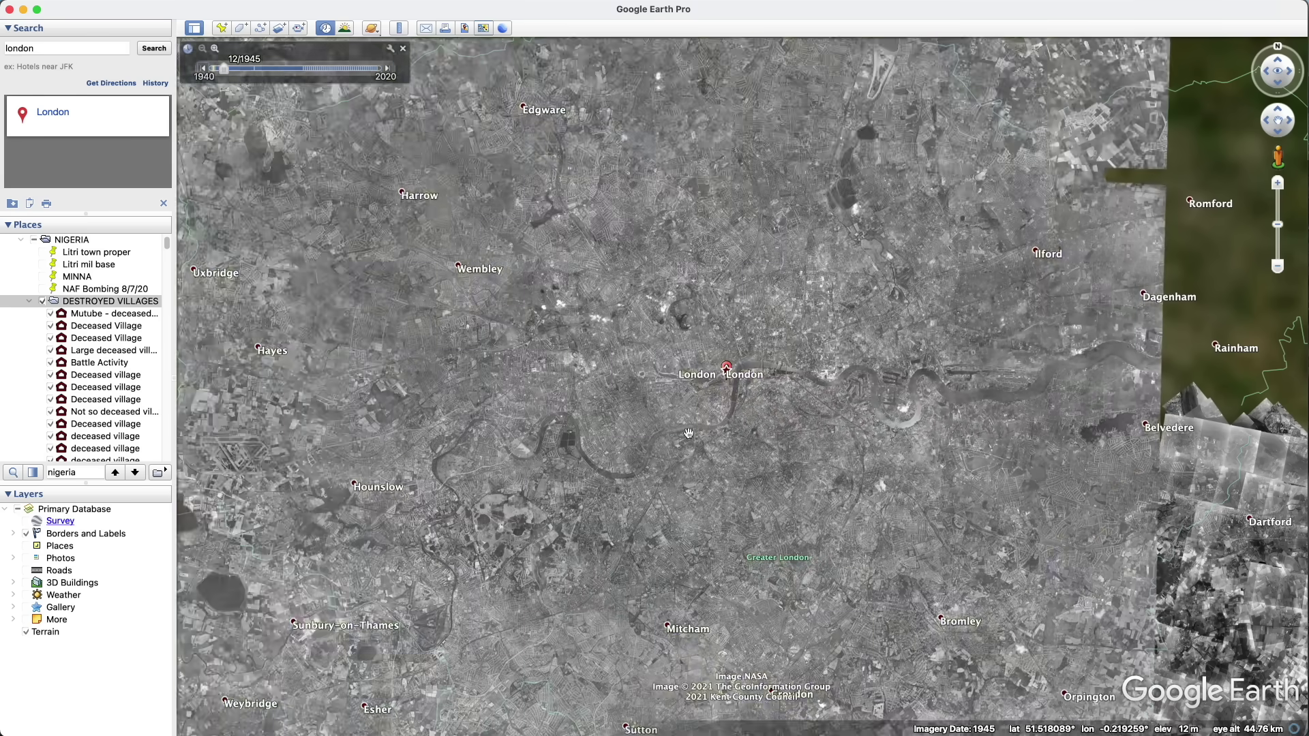
{"action": "left_click_drag", "start_coordinate": [689, 433], "coordinate": [565, 328]}
{"action": "scroll", "coordinate": [879, 510], "scroll_direction": "up", "scroll_amount": 5}
{"action": "scroll", "coordinate": [673, 387], "scroll_direction": "up", "scroll_amount": 5}
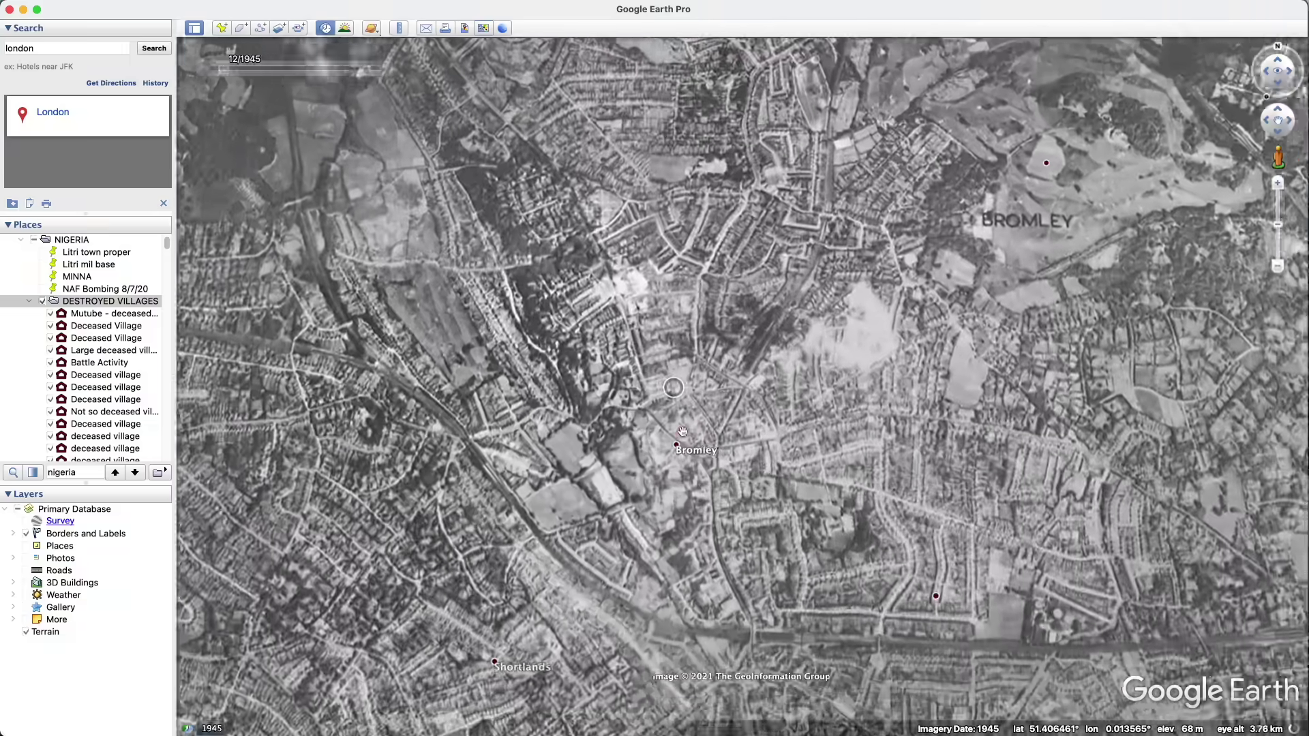
{"action": "scroll", "coordinate": [671, 417], "scroll_direction": "up", "scroll_amount": 5}
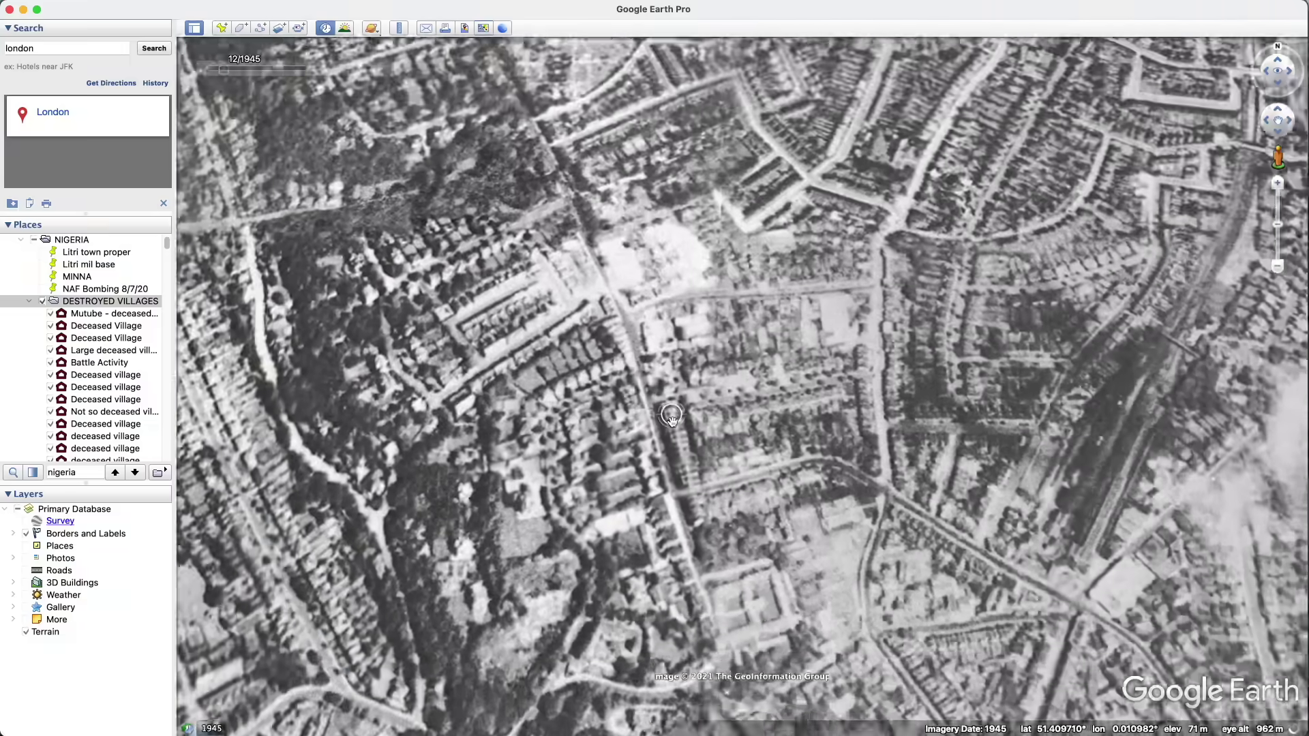
{"action": "scroll", "coordinate": [671, 417], "scroll_direction": "down", "scroll_amount": 5}
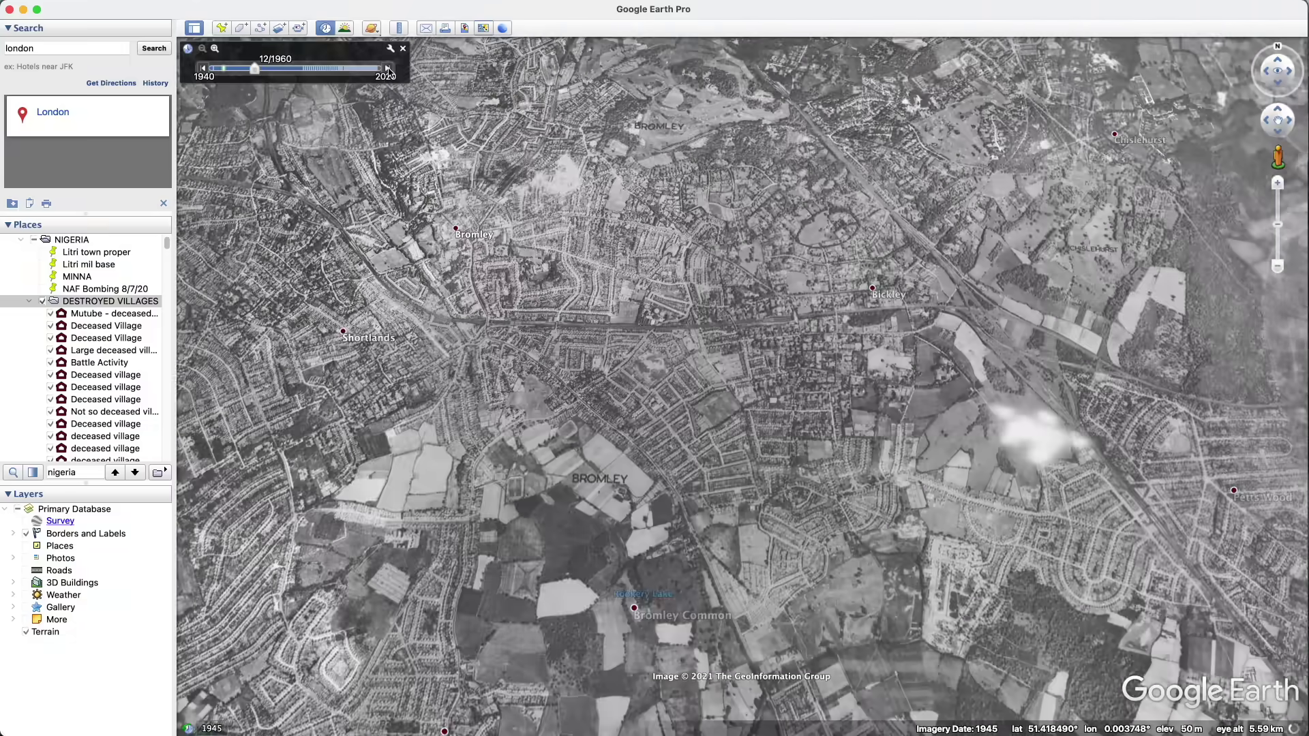
Advance Bromley's historical imagery through 9/2006 and 7/2011 to 3/2020, and inspect the town centre's streets and buildings up close
{"action": "left_click", "coordinate": [388, 68]}
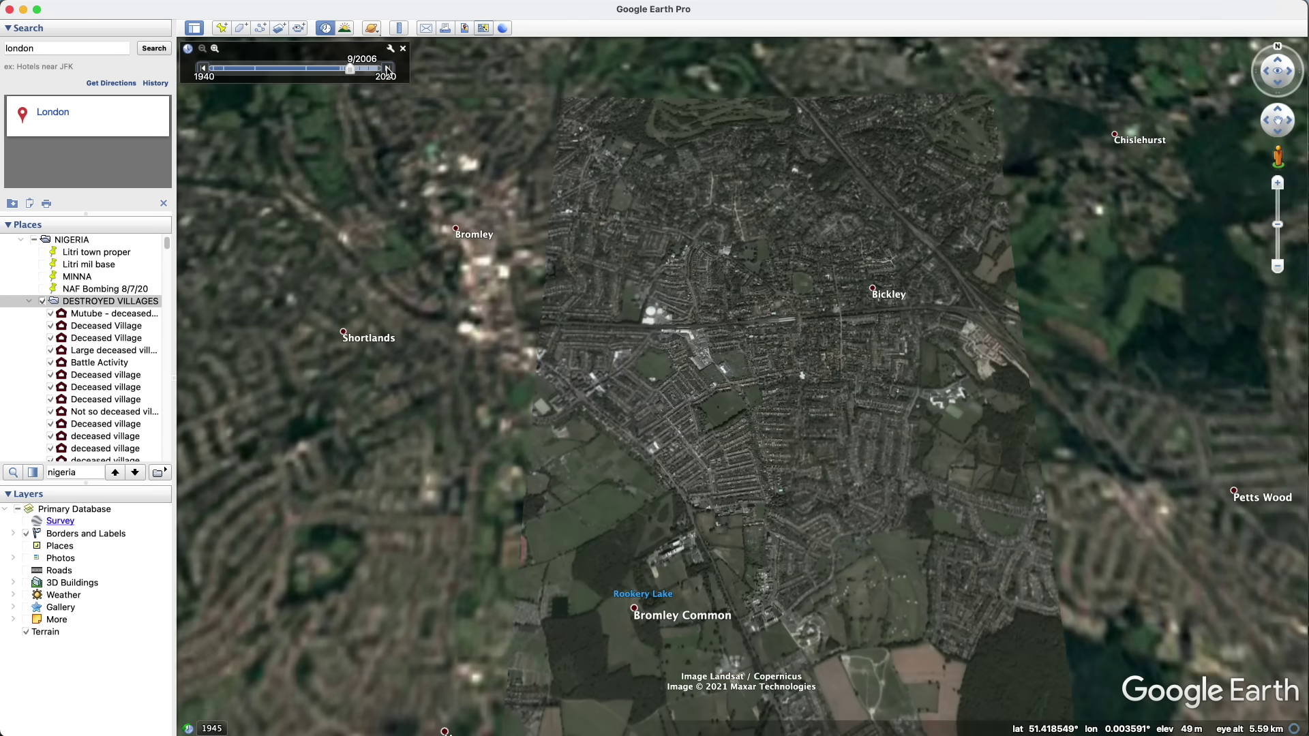
{"action": "left_click", "coordinate": [387, 68]}
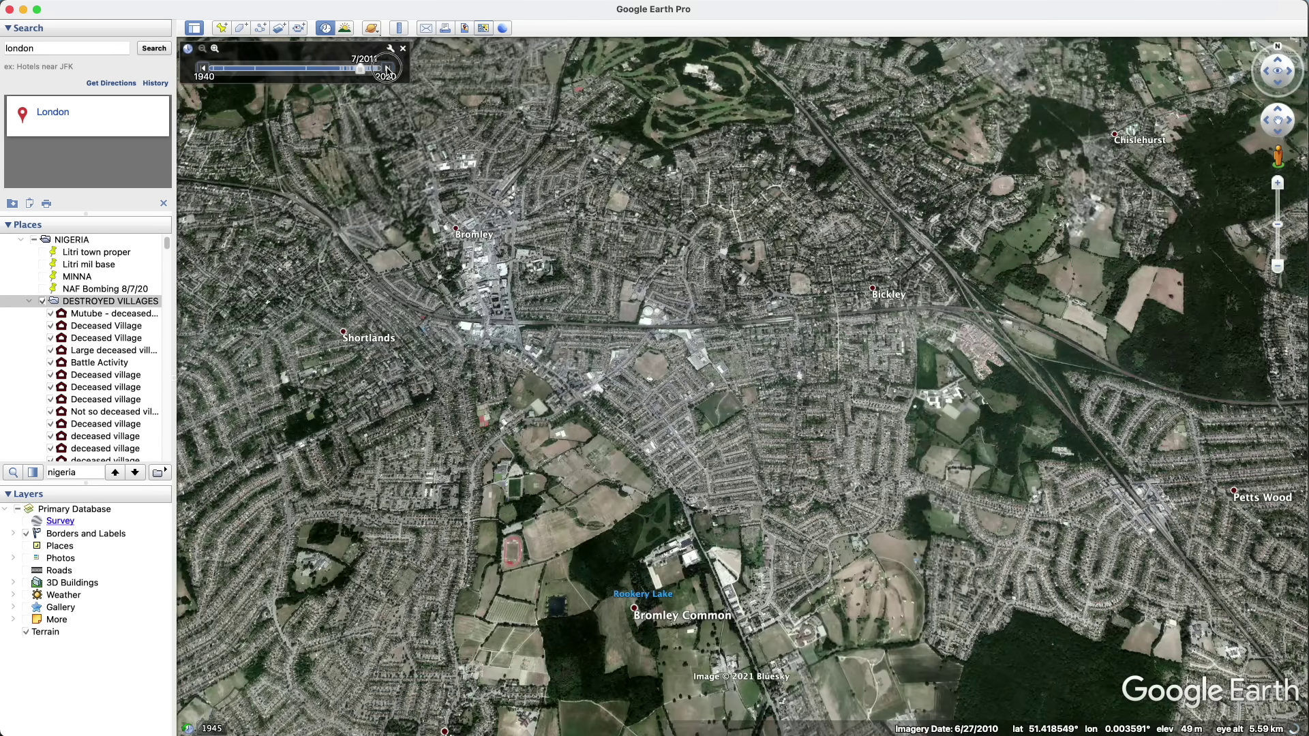
{"action": "left_click", "coordinate": [388, 68]}
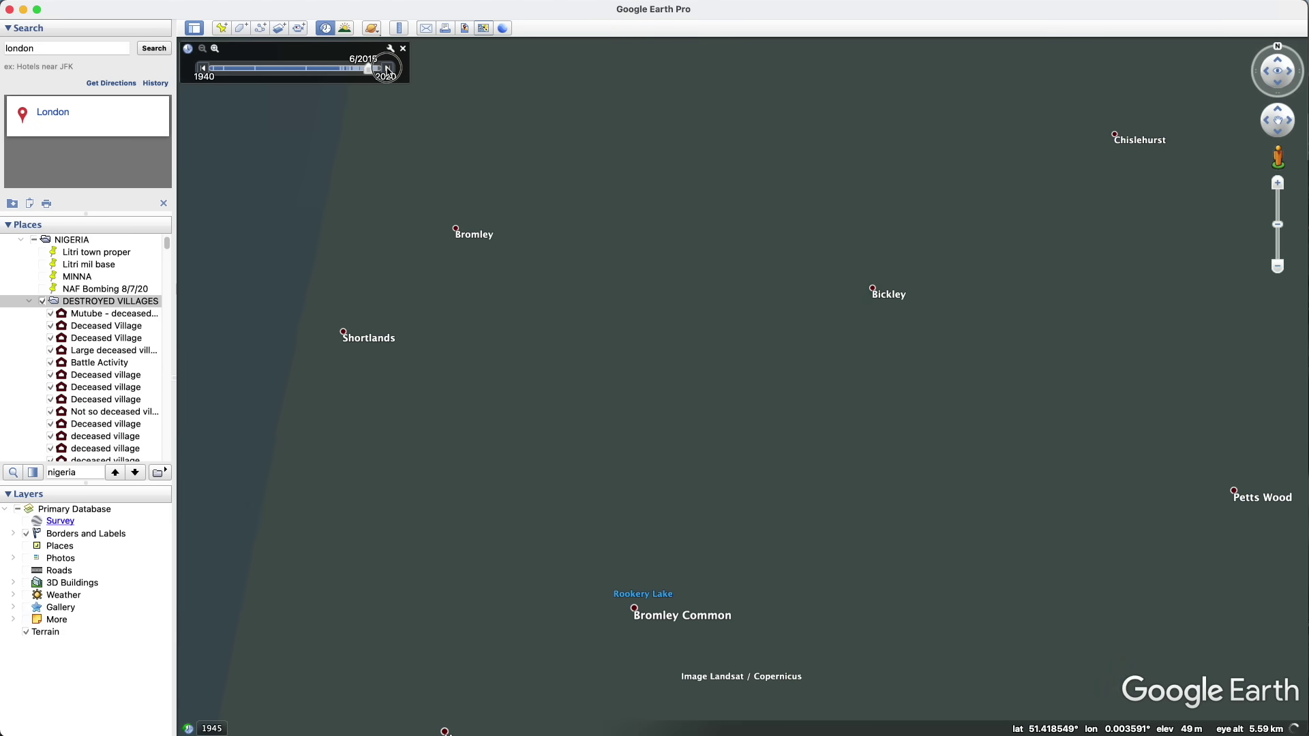
{"action": "left_click", "coordinate": [388, 68]}
{"action": "left_click_drag", "start_coordinate": [559, 270], "coordinate": [757, 405]}
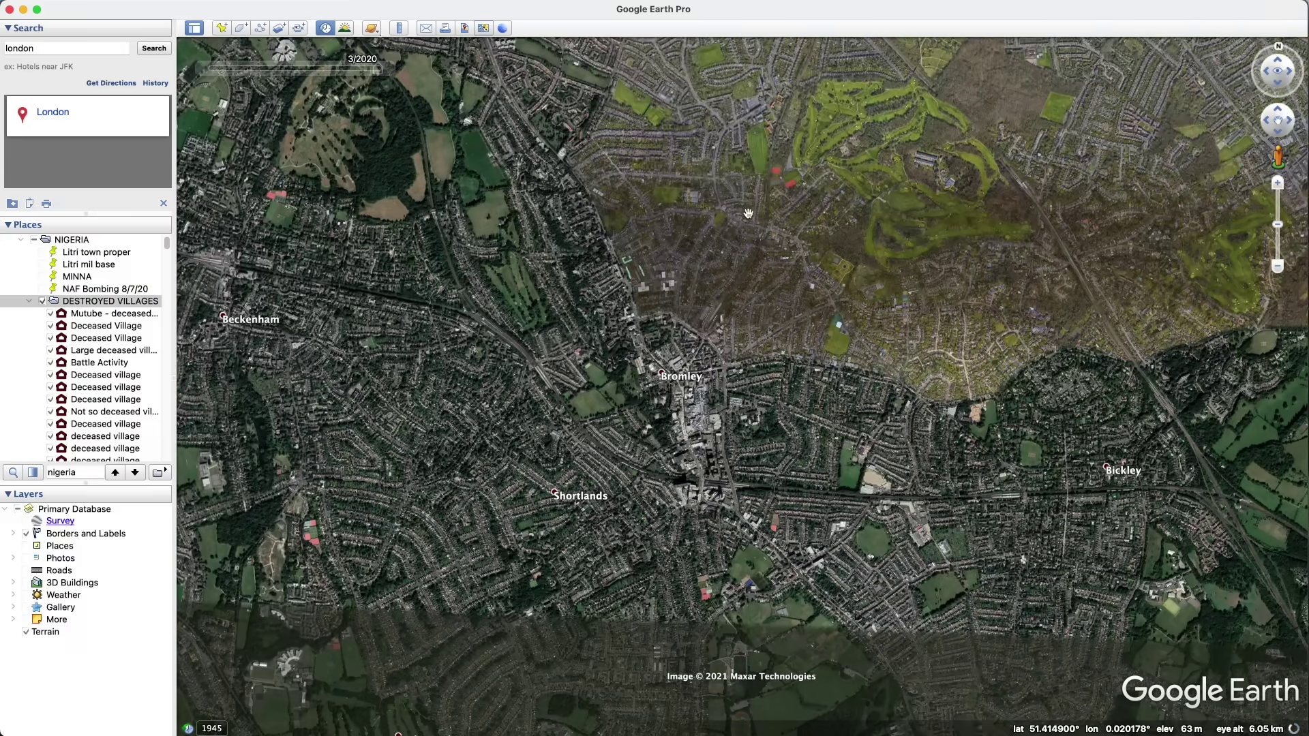
{"action": "scroll", "coordinate": [671, 491], "scroll_direction": "up", "scroll_amount": 5}
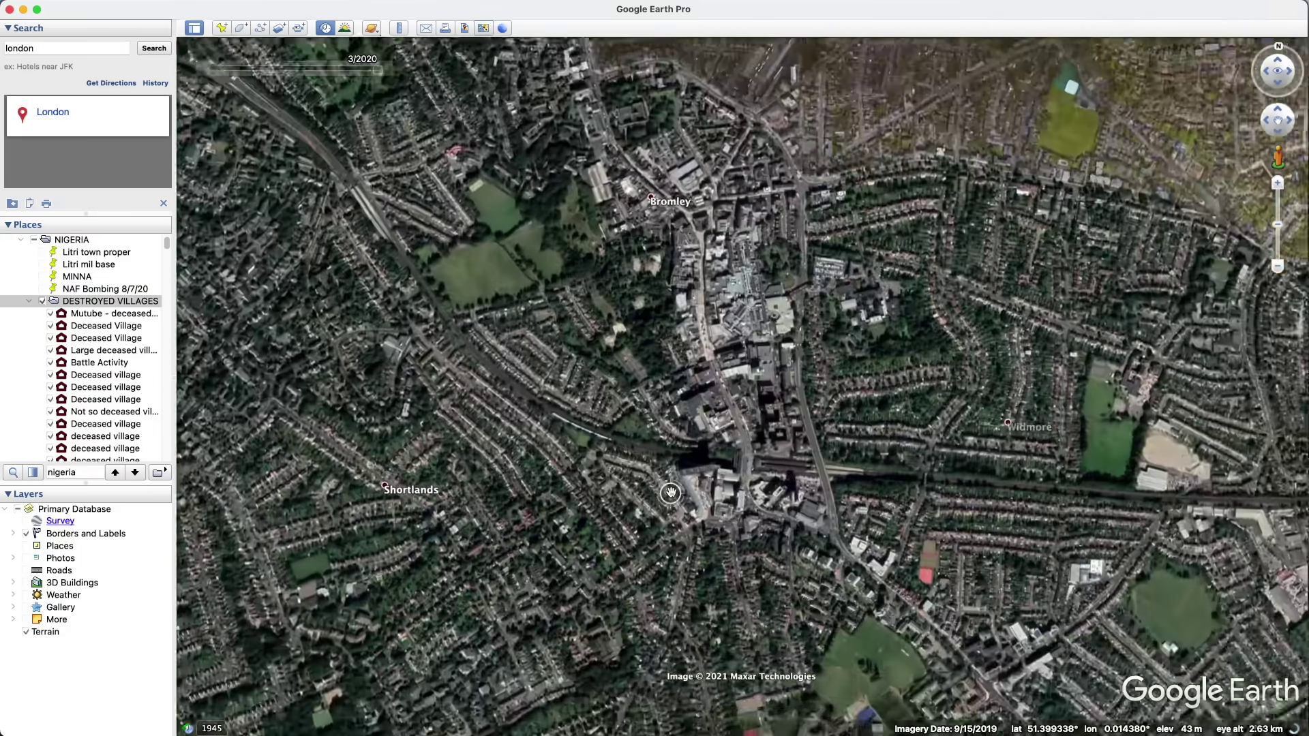
{"action": "scroll", "coordinate": [671, 490], "scroll_direction": "up", "scroll_amount": 5}
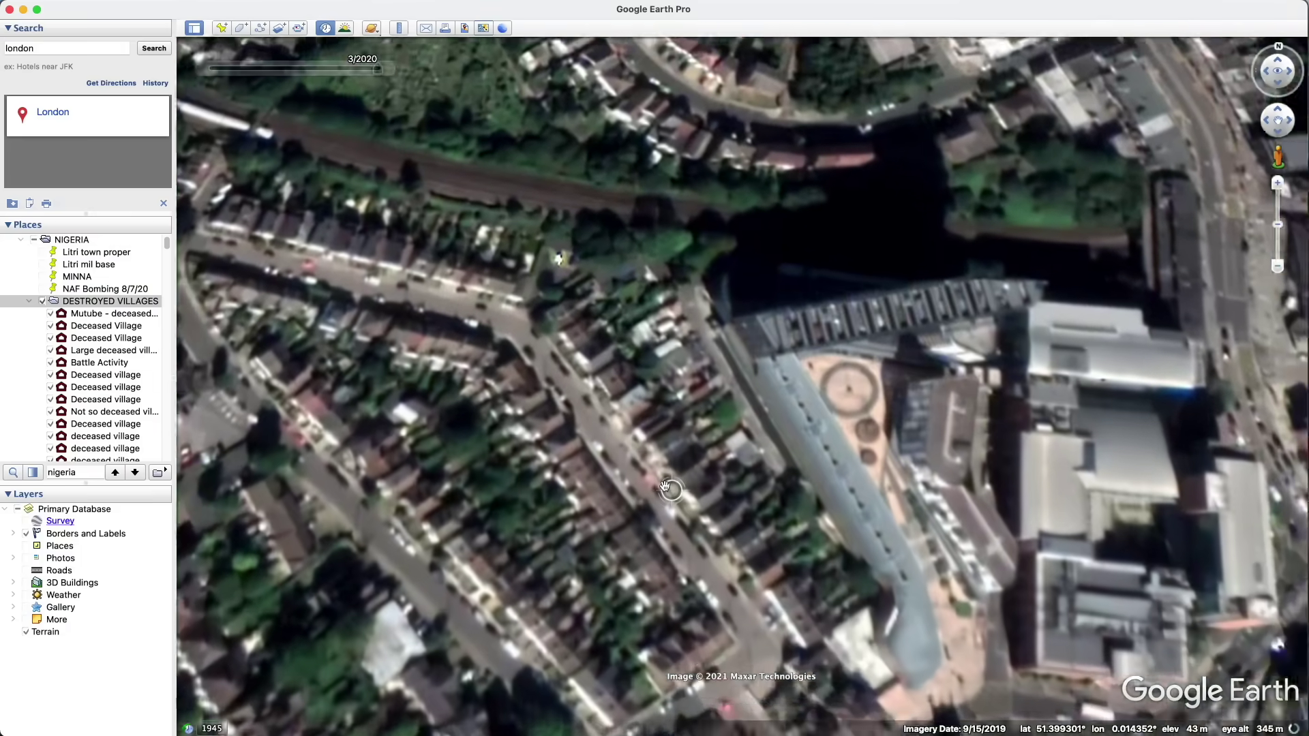
{"action": "scroll", "coordinate": [726, 482], "scroll_direction": "down", "scroll_amount": 3}
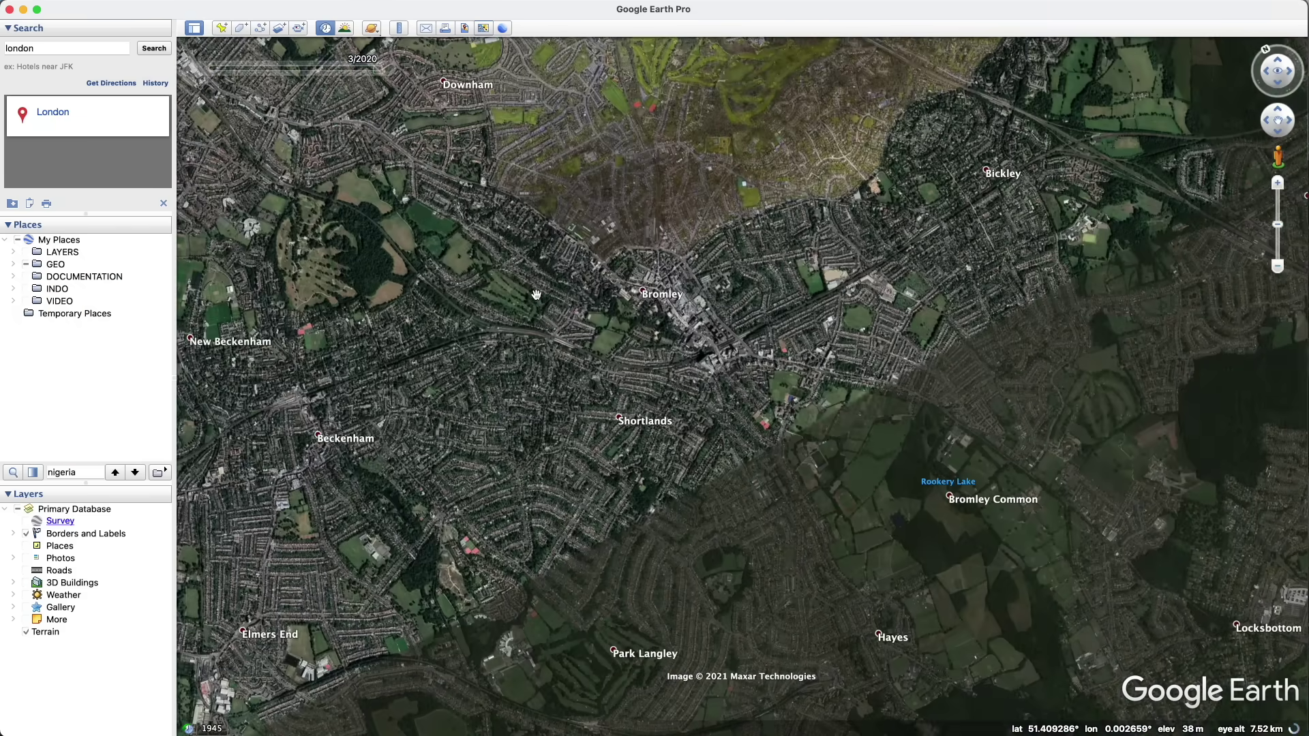
Turn on the Google Hybrid (Labels) overlay from the saved layers and inspect the labelled places in Bromley town centre
{"action": "left_click", "coordinate": [14, 252]}
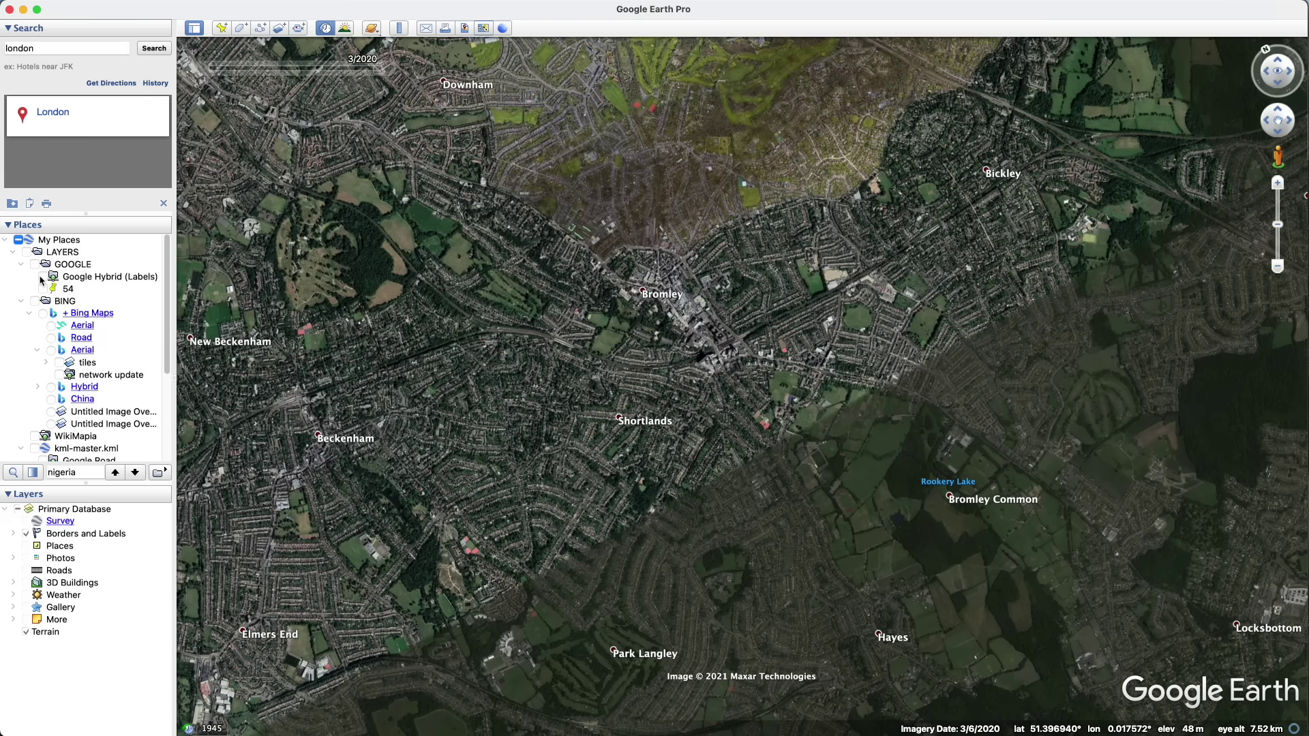
{"action": "left_click", "coordinate": [42, 277]}
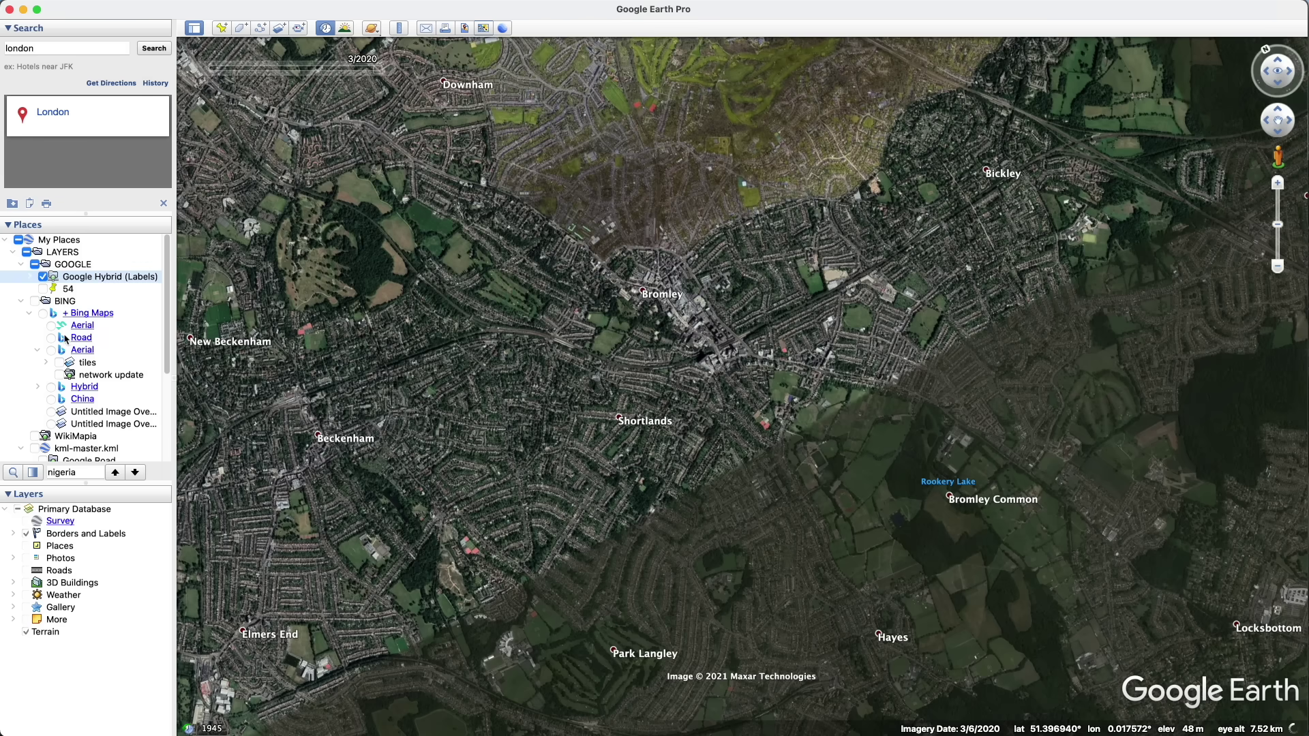
{"action": "scroll", "coordinate": [660, 373], "scroll_direction": "up", "scroll_amount": 5}
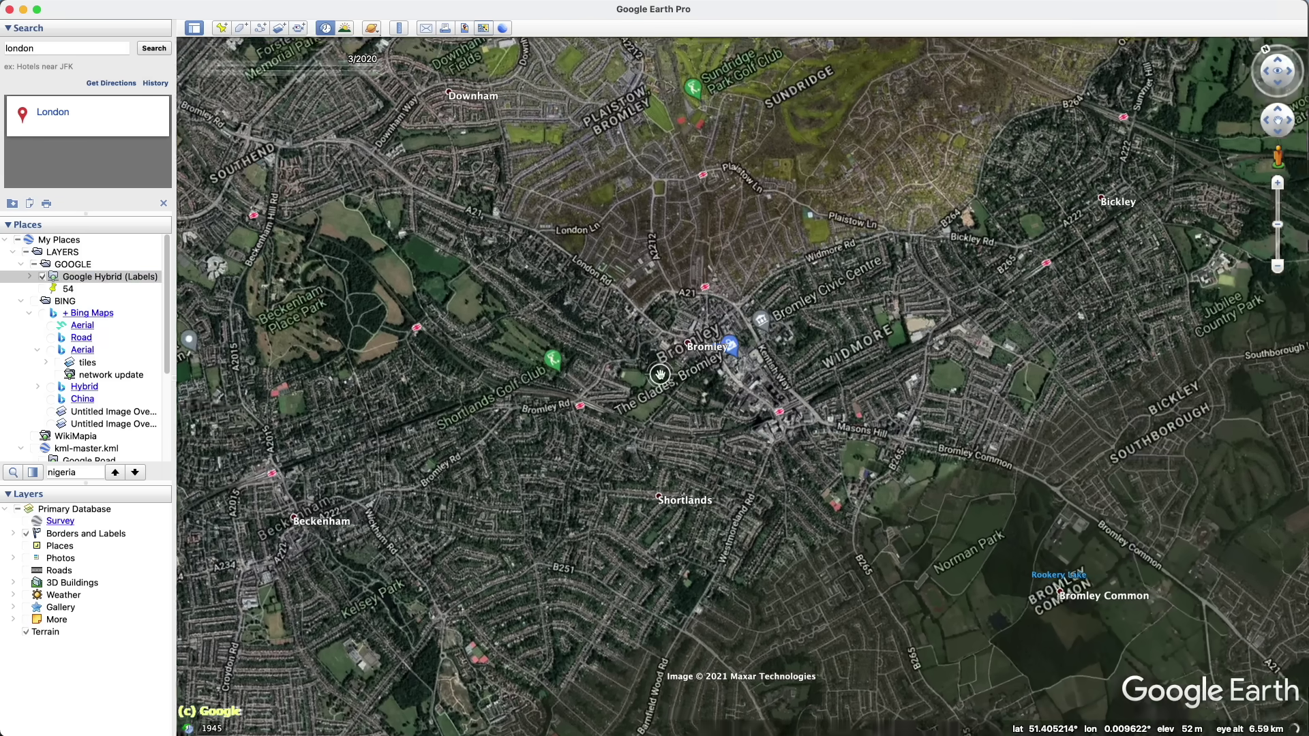
{"action": "scroll", "coordinate": [660, 373], "scroll_direction": "up", "scroll_amount": 5}
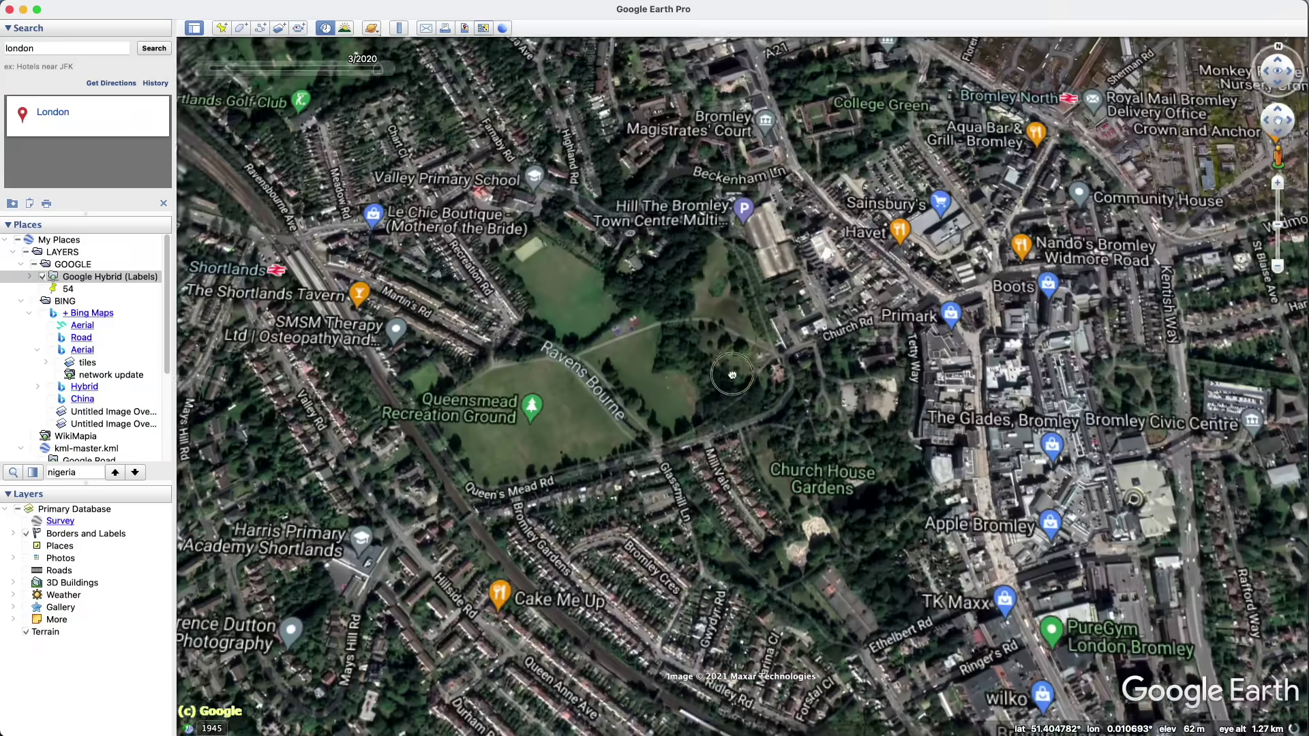
{"action": "left_click_drag", "start_coordinate": [732, 375], "coordinate": [514, 308]}
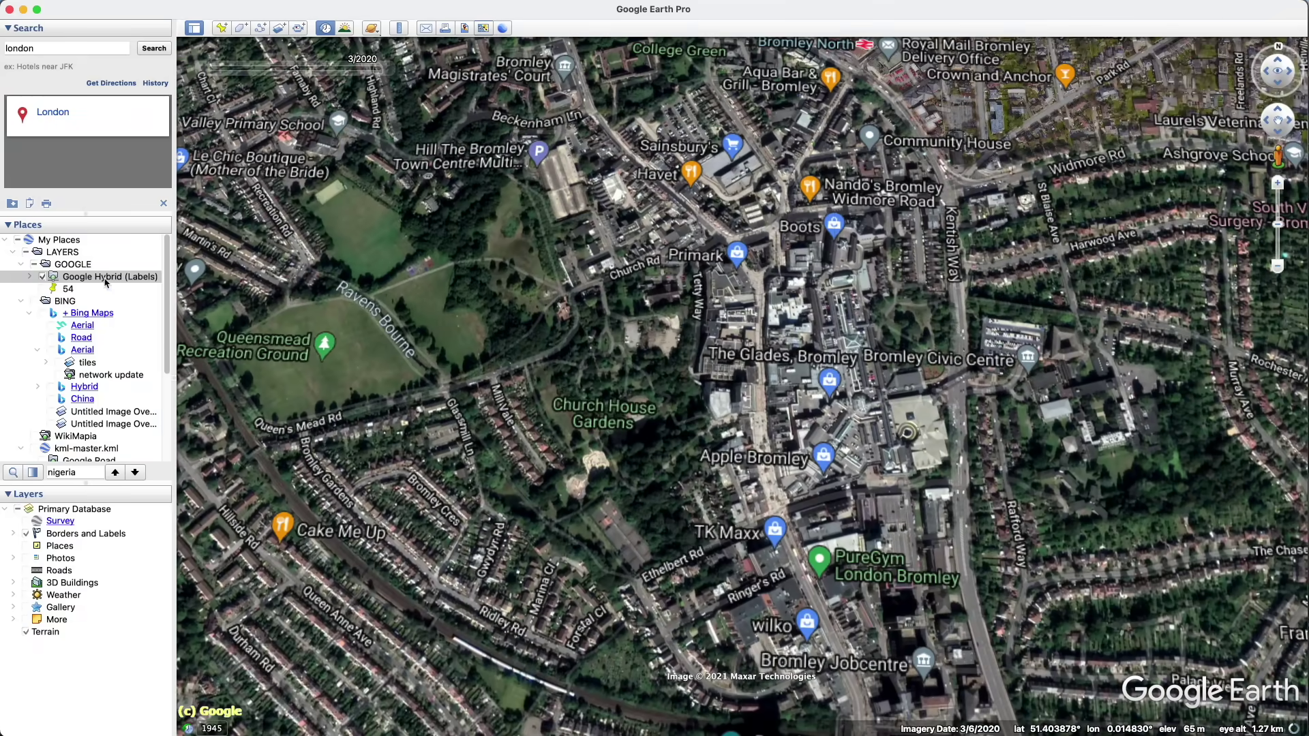
Turn on the Bing Maps Aerial overlay and examine its imagery around Bromley's High Street and Martins Hill Open Space
{"action": "left_click", "coordinate": [50, 349]}
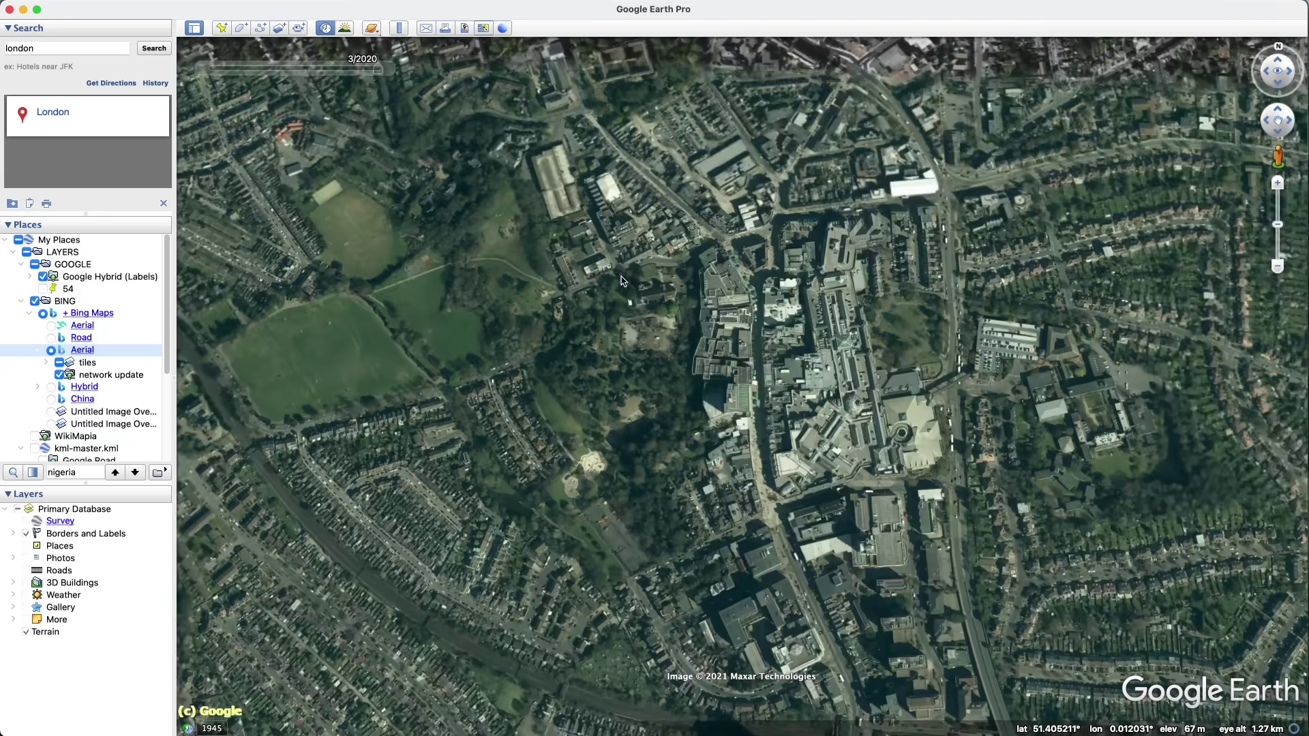
{"action": "scroll", "coordinate": [628, 272], "scroll_direction": "down", "scroll_amount": 5}
{"action": "scroll", "coordinate": [627, 272], "scroll_direction": "up", "scroll_amount": 6}
{"action": "scroll", "coordinate": [628, 321], "scroll_direction": "up", "scroll_amount": 2}
{"action": "left_click", "coordinate": [628, 321]}
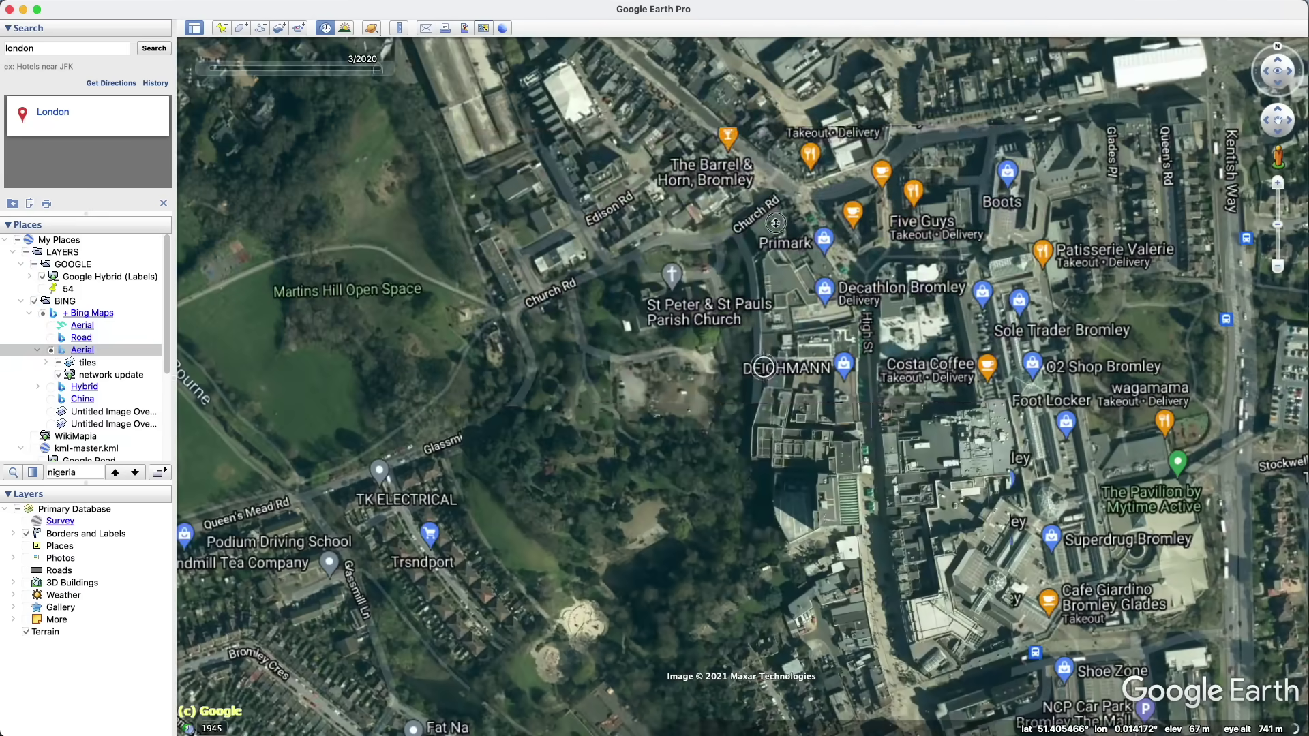
{"action": "left_click_drag", "start_coordinate": [798, 256], "coordinate": [921, 241]}
{"action": "left_click_drag", "start_coordinate": [687, 230], "coordinate": [755, 136]}
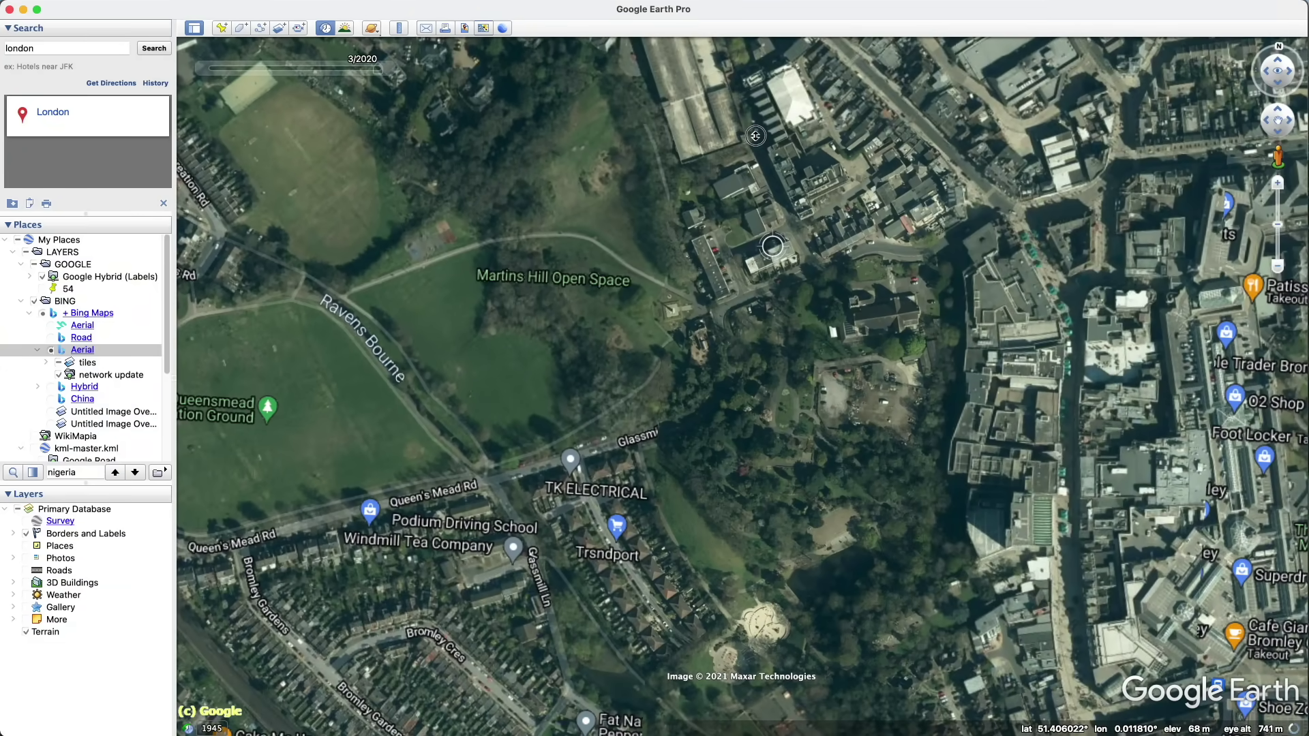
{"action": "left_click_drag", "start_coordinate": [743, 241], "coordinate": [645, 254]}
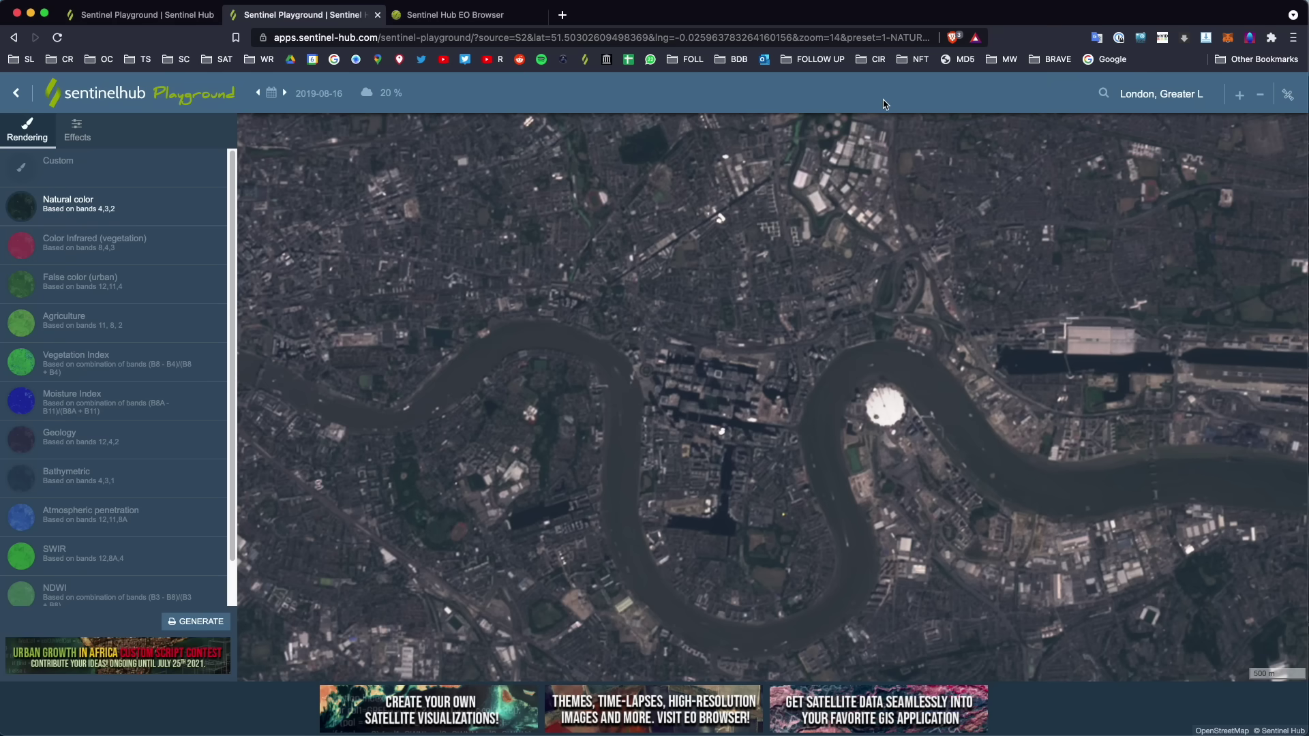
Switch to Sentinel Playground, view its available datasets, and examine the 2019-08-16 natural color imagery around London's Thames bends
{"action": "left_click", "coordinate": [1290, 95]}
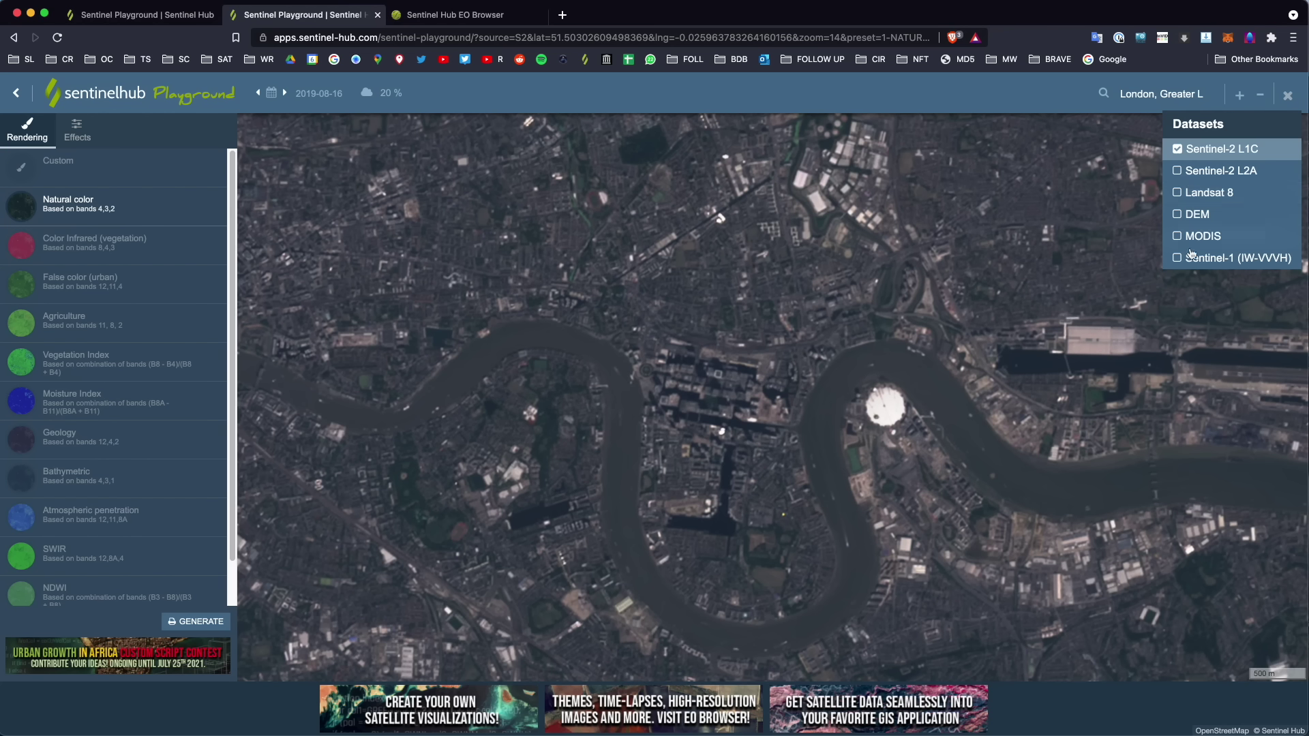
{"action": "left_click", "coordinate": [1284, 97]}
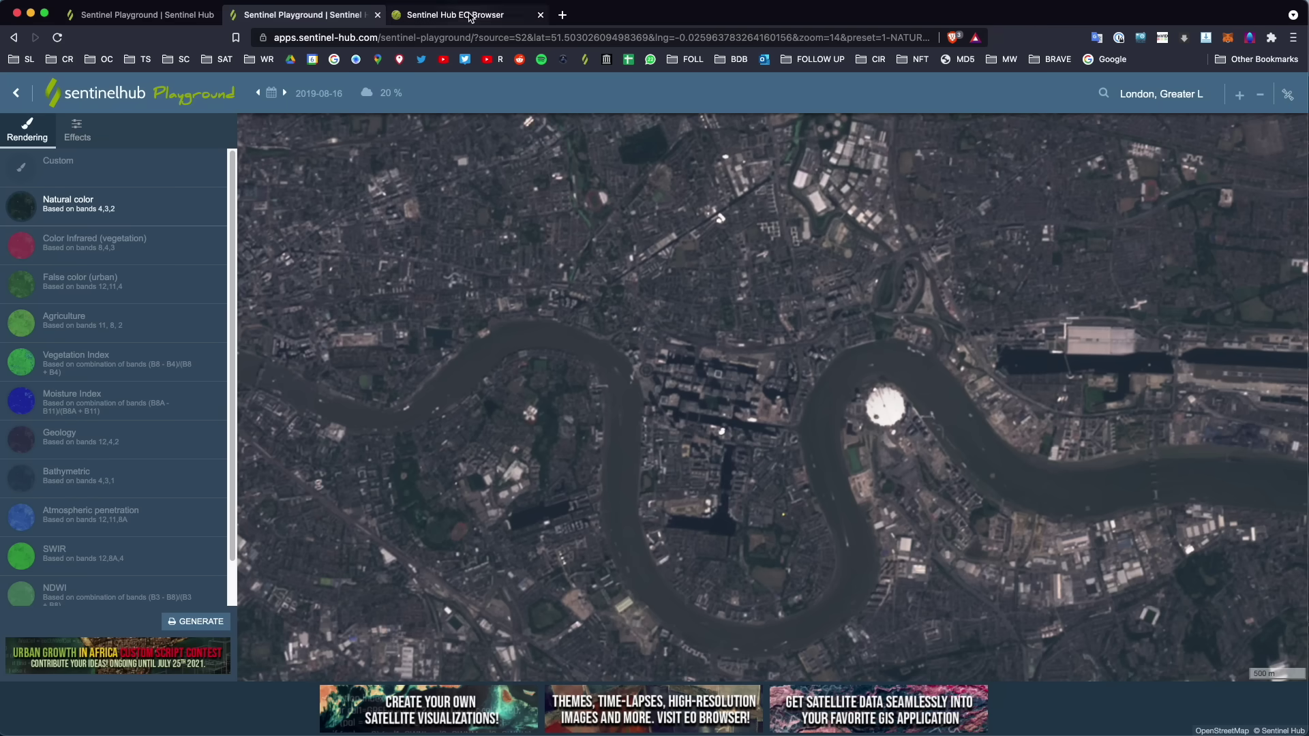
{"action": "left_click_drag", "start_coordinate": [642, 272], "coordinate": [692, 278]}
{"action": "left_click_drag", "start_coordinate": [563, 250], "coordinate": [581, 241]}
{"action": "left_click_drag", "start_coordinate": [818, 369], "coordinate": [770, 361]}
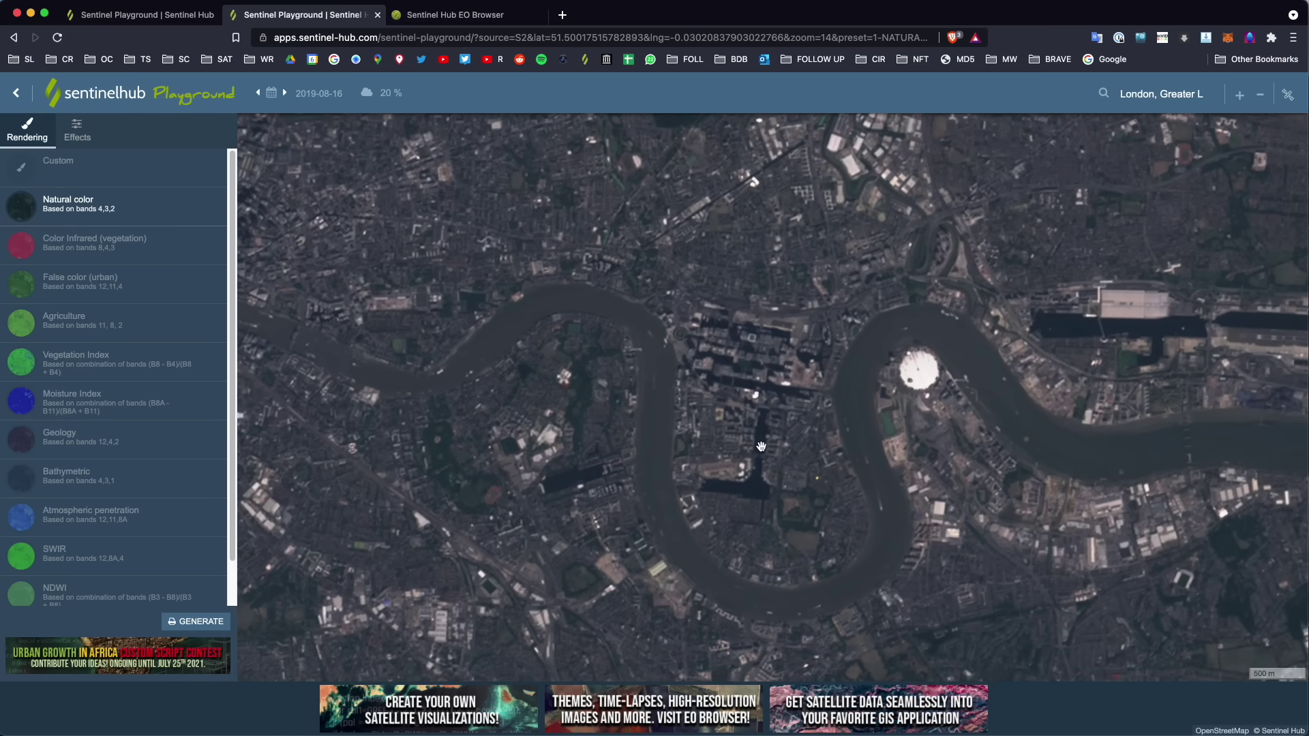
{"action": "scroll", "coordinate": [761, 447], "scroll_direction": "up", "scroll_amount": 2}
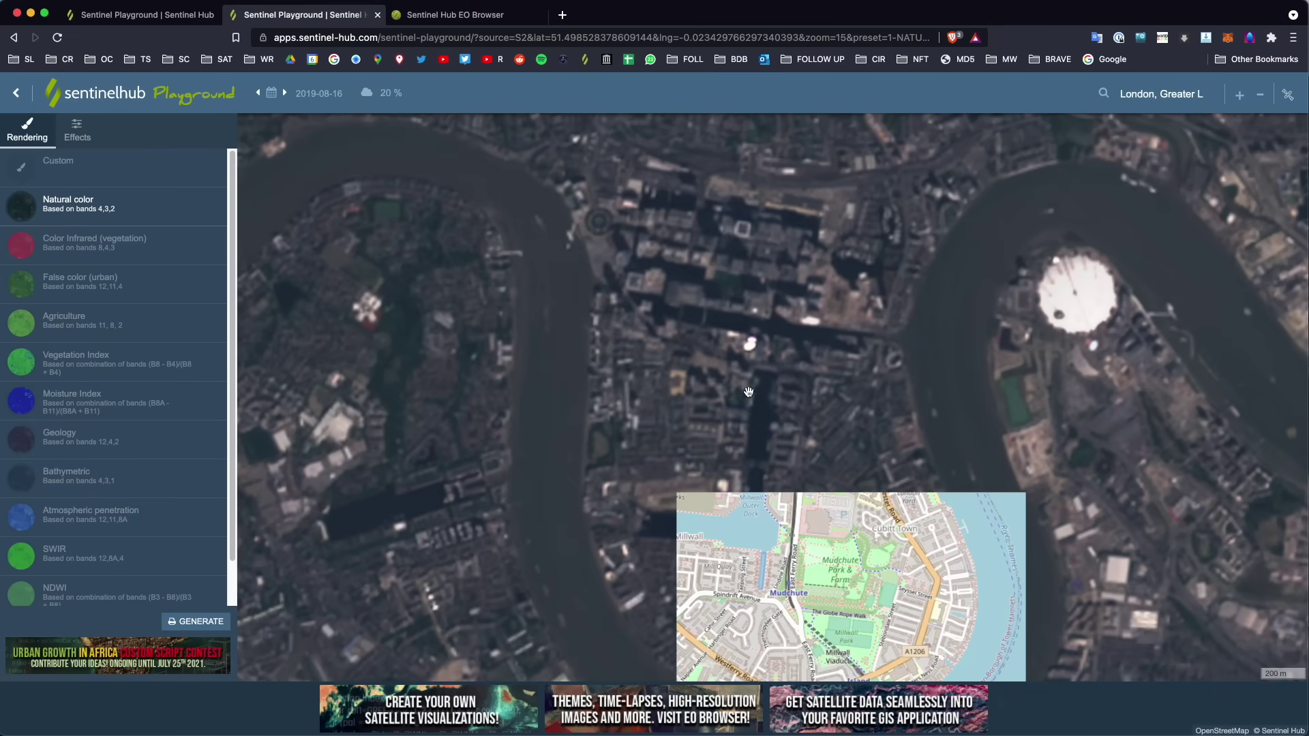
{"action": "scroll", "coordinate": [759, 374], "scroll_direction": "down", "scroll_amount": 2}
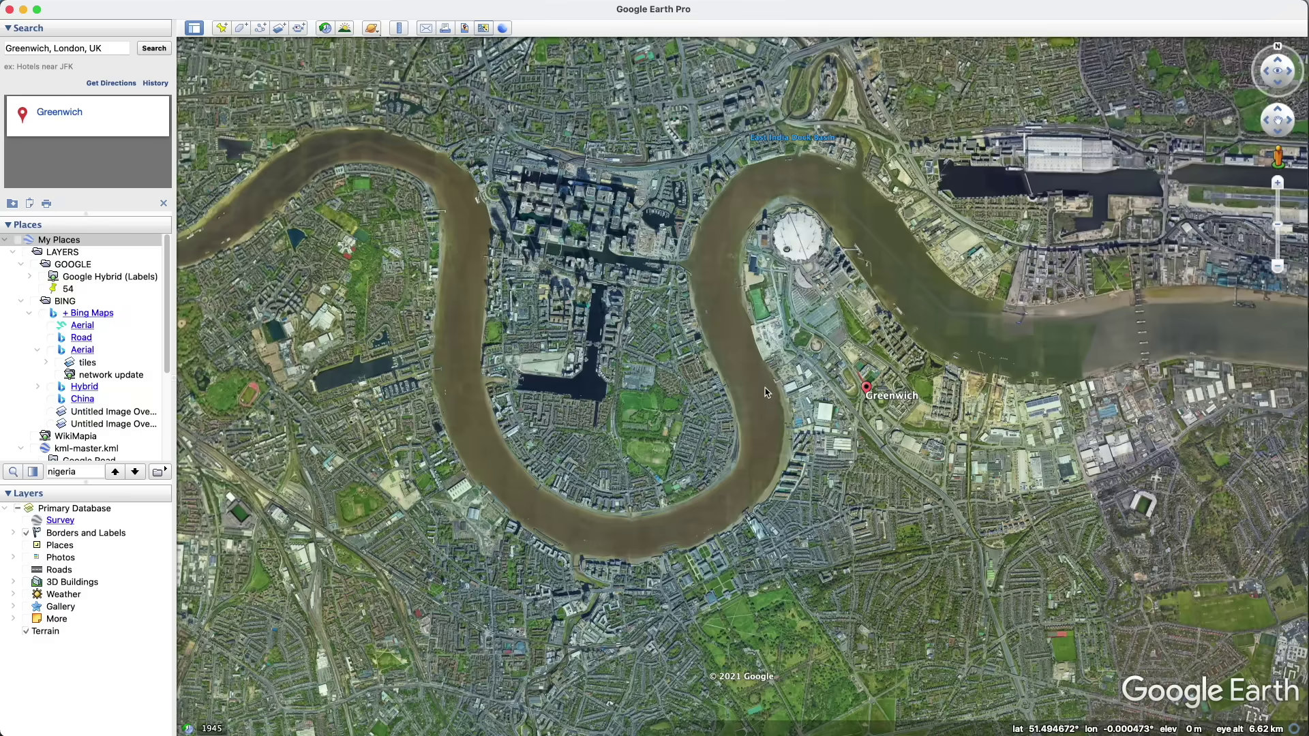
{"action": "scroll", "coordinate": [761, 386], "scroll_direction": "up", "scroll_amount": 5}
{"action": "scroll", "coordinate": [955, 383], "scroll_direction": "up", "scroll_amount": 5}
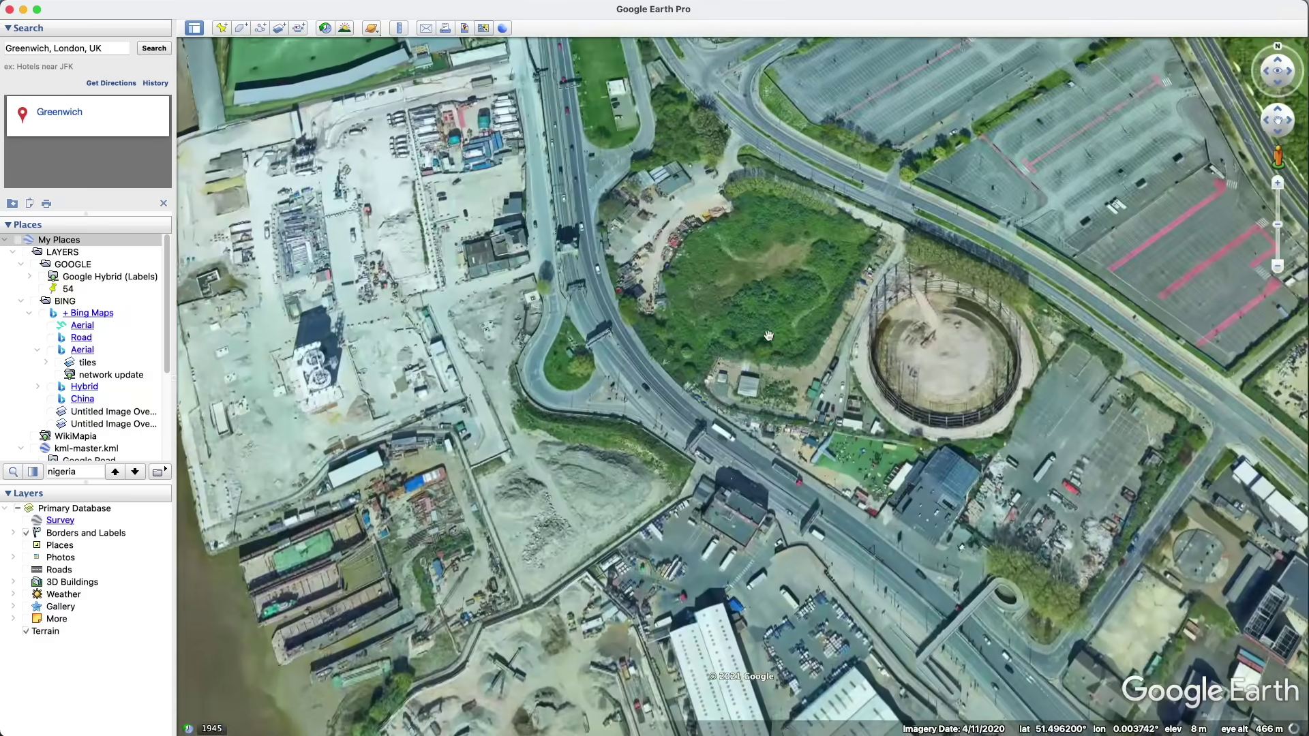
Switch to Google Earth Pro and inspect the circular gasholder and surrounding roads in Greenwich up close
{"action": "scroll", "coordinate": [770, 375], "scroll_direction": "up", "scroll_amount": 5}
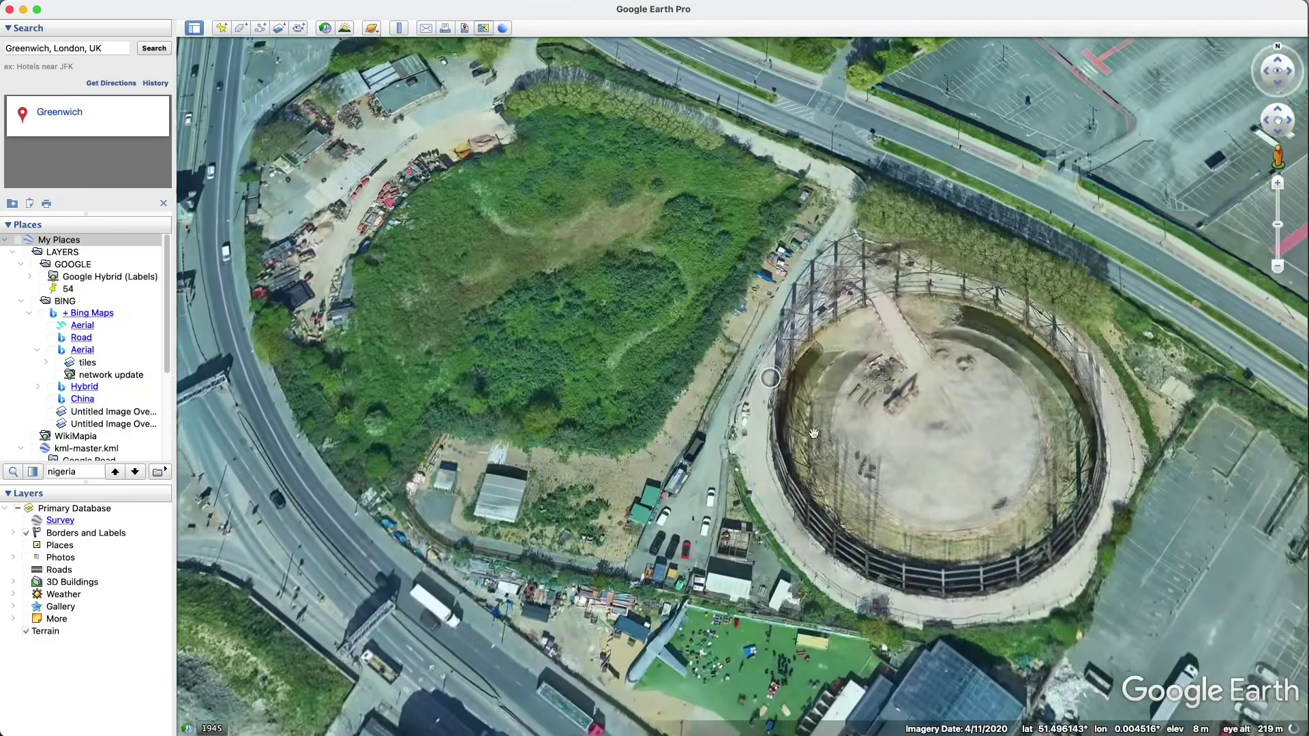
{"action": "left_click_drag", "start_coordinate": [885, 424], "coordinate": [682, 235]}
{"action": "scroll", "coordinate": [683, 234], "scroll_direction": "down", "scroll_amount": 10}
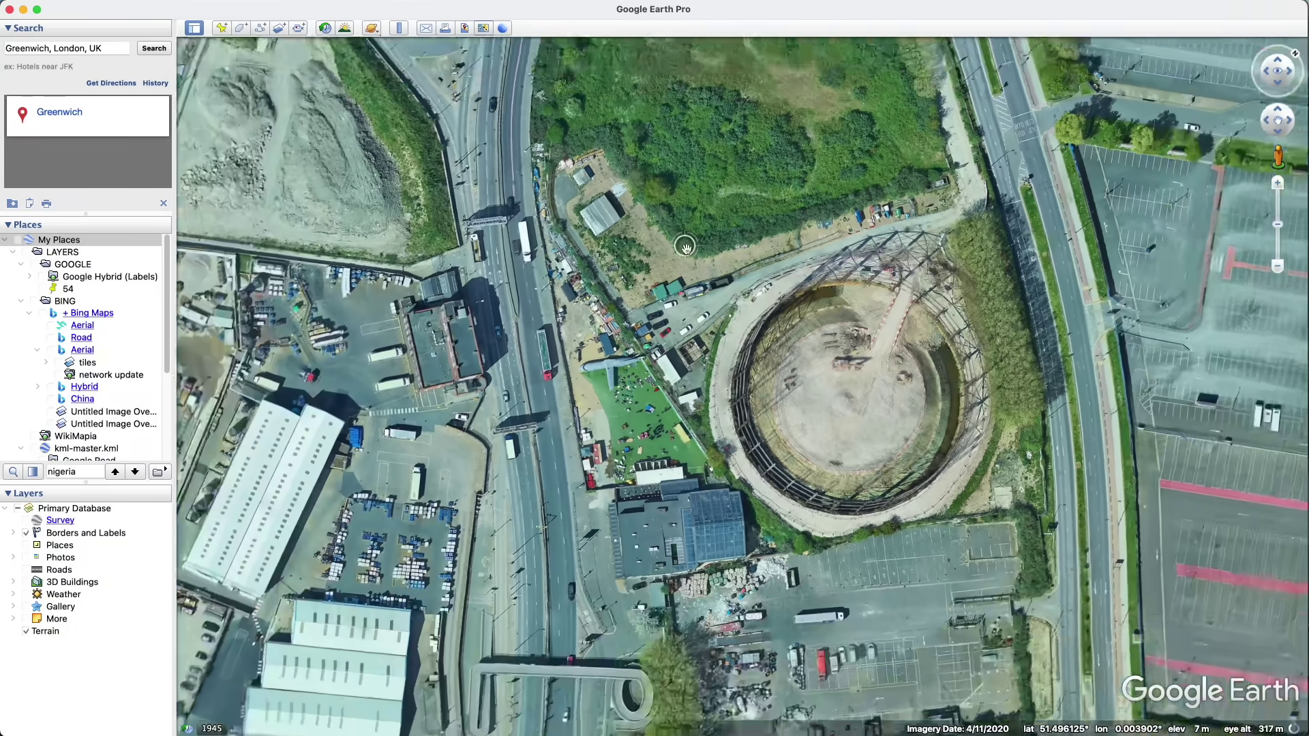
Turn on historical imagery for Greenwich and step it back from 7/2021 through 3/2020, 5/2018 and 7/2014 to 3/2012
{"action": "left_click", "coordinate": [325, 28]}
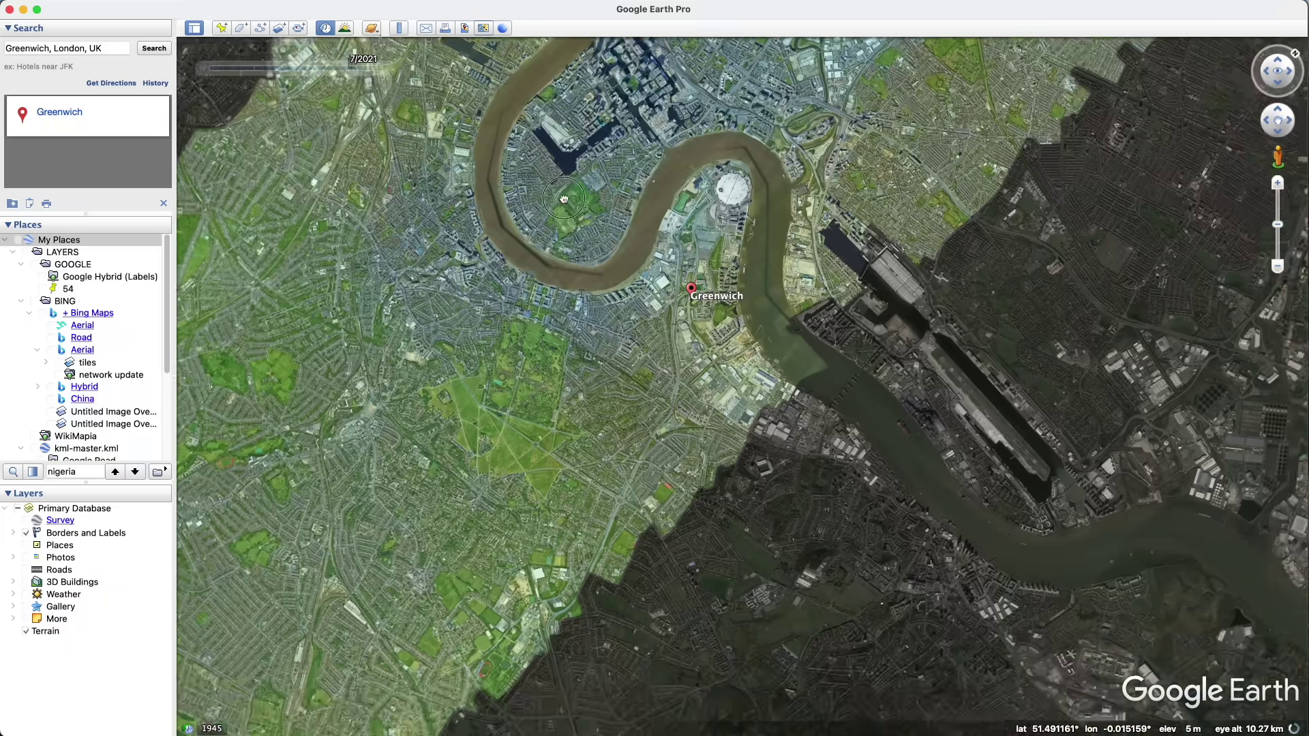
{"action": "left_click_drag", "start_coordinate": [418, 97], "coordinate": [465, 165]}
{"action": "scroll", "coordinate": [466, 165], "scroll_direction": "up", "scroll_amount": 5}
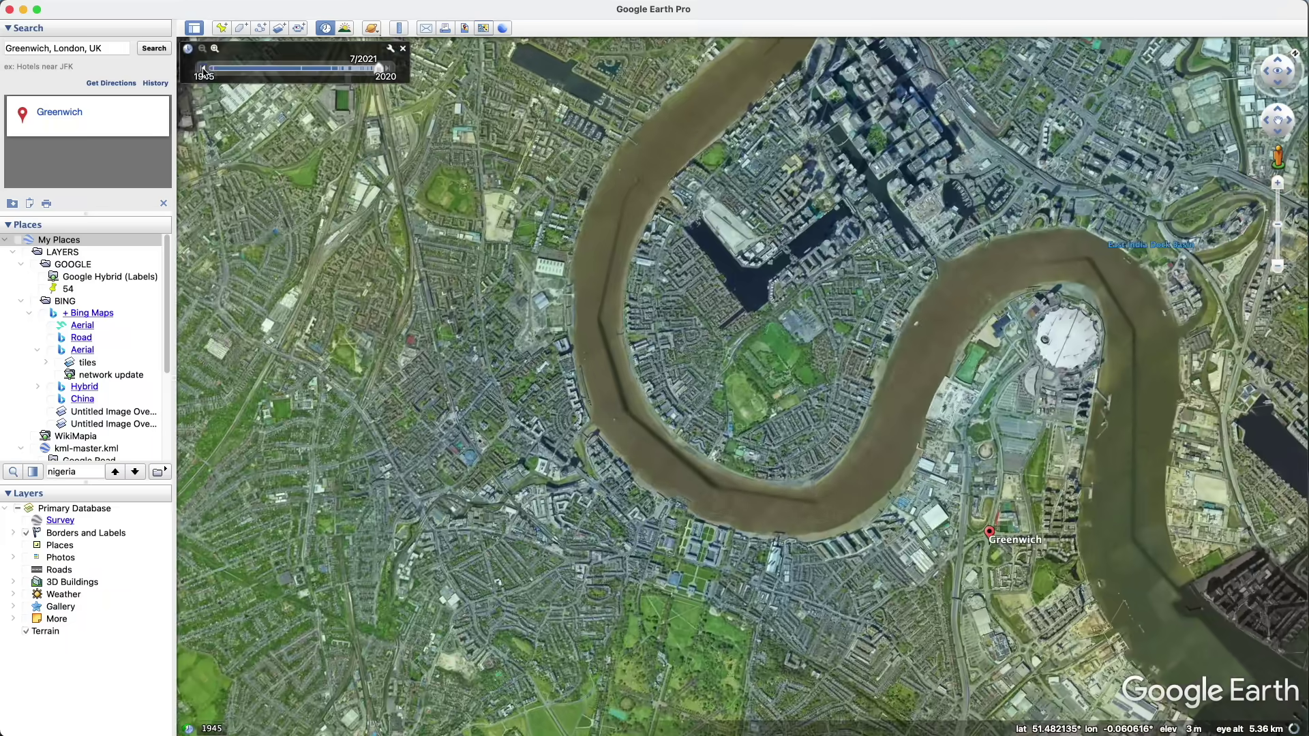
{"action": "left_click", "coordinate": [203, 68]}
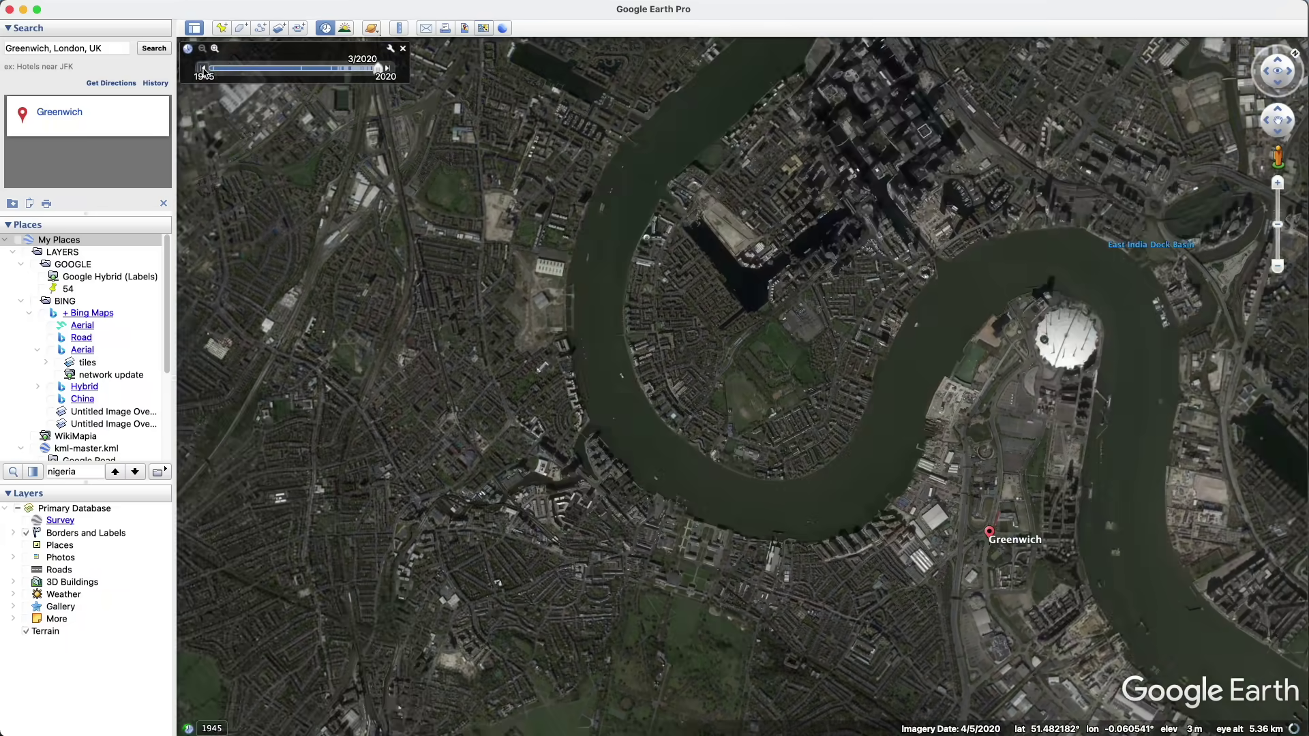
{"action": "left_click", "coordinate": [204, 69]}
{"action": "left_click", "coordinate": [203, 69]}
{"action": "left_click", "coordinate": [202, 68]}
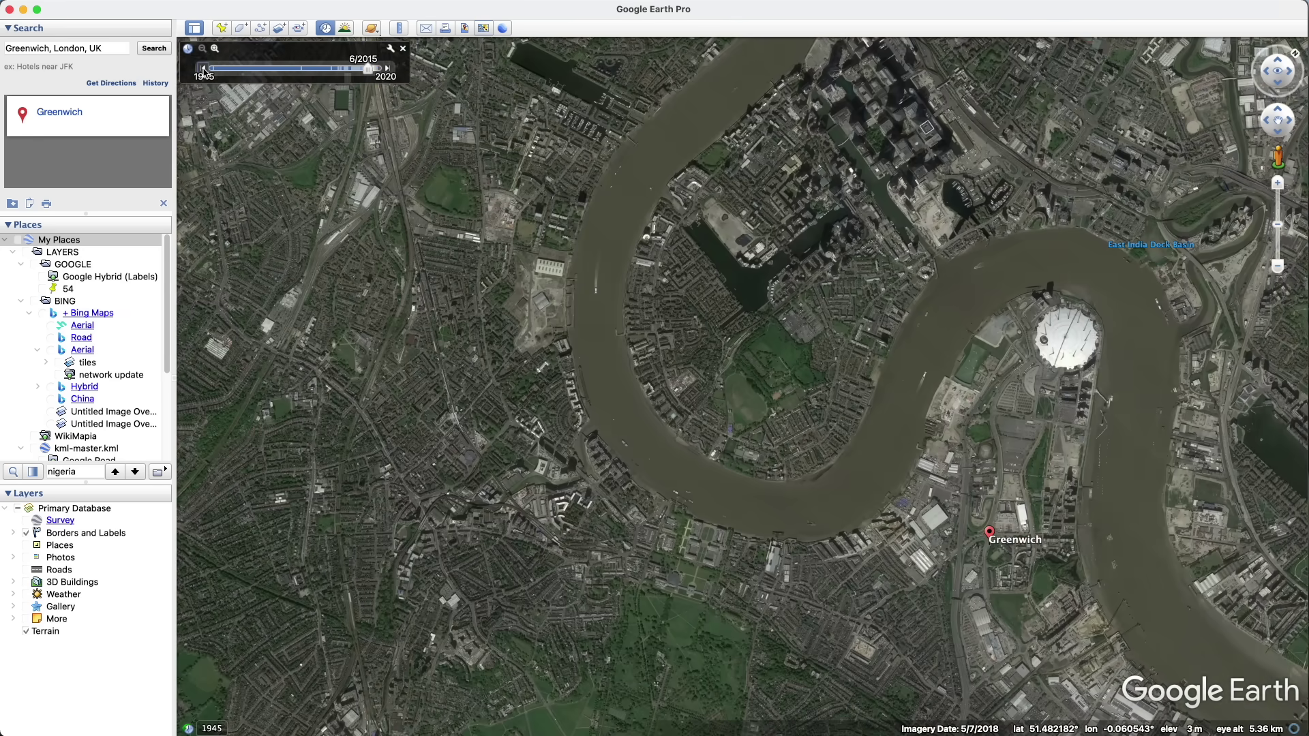
{"action": "left_click", "coordinate": [202, 68]}
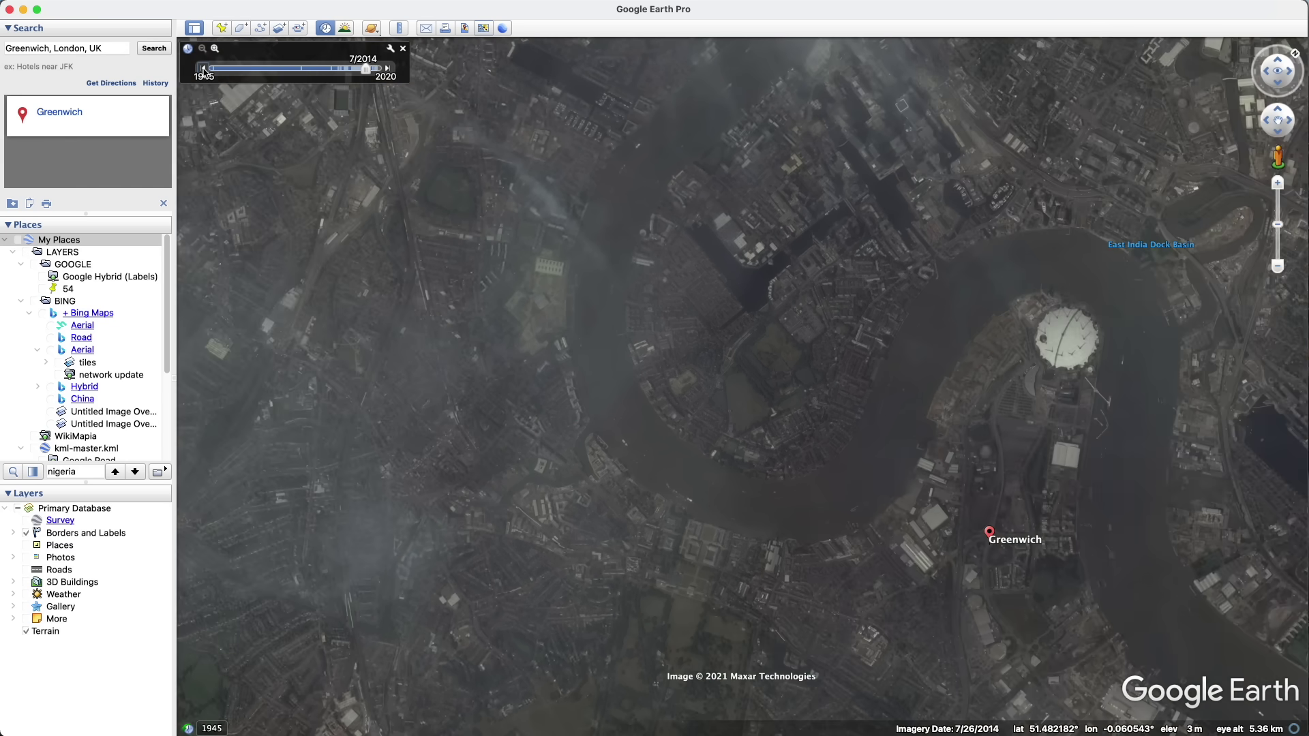
{"action": "left_click", "coordinate": [203, 68]}
{"action": "left_click", "coordinate": [202, 68]}
Turn off the historical imagery over Greenwich
{"action": "left_click", "coordinate": [325, 27]}
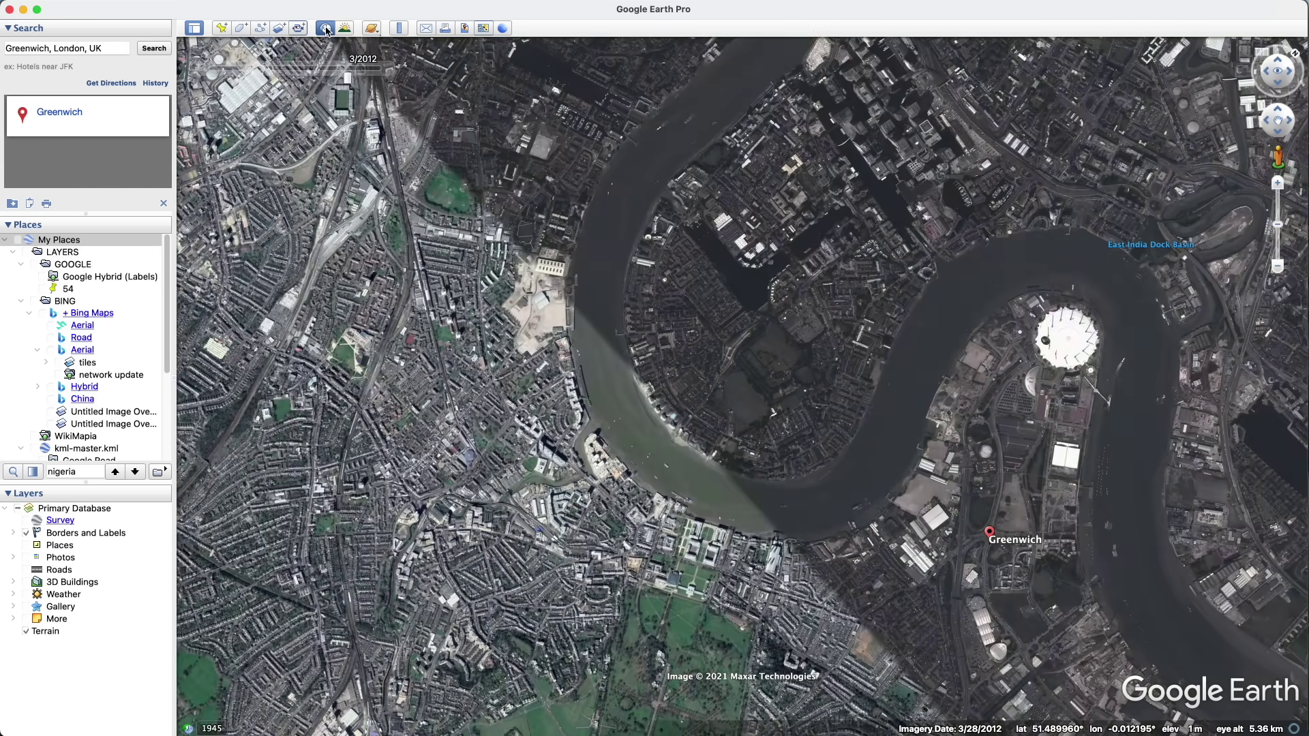
{"action": "left_click", "coordinate": [327, 29]}
{"action": "left_click_drag", "start_coordinate": [821, 304], "coordinate": [801, 303]}
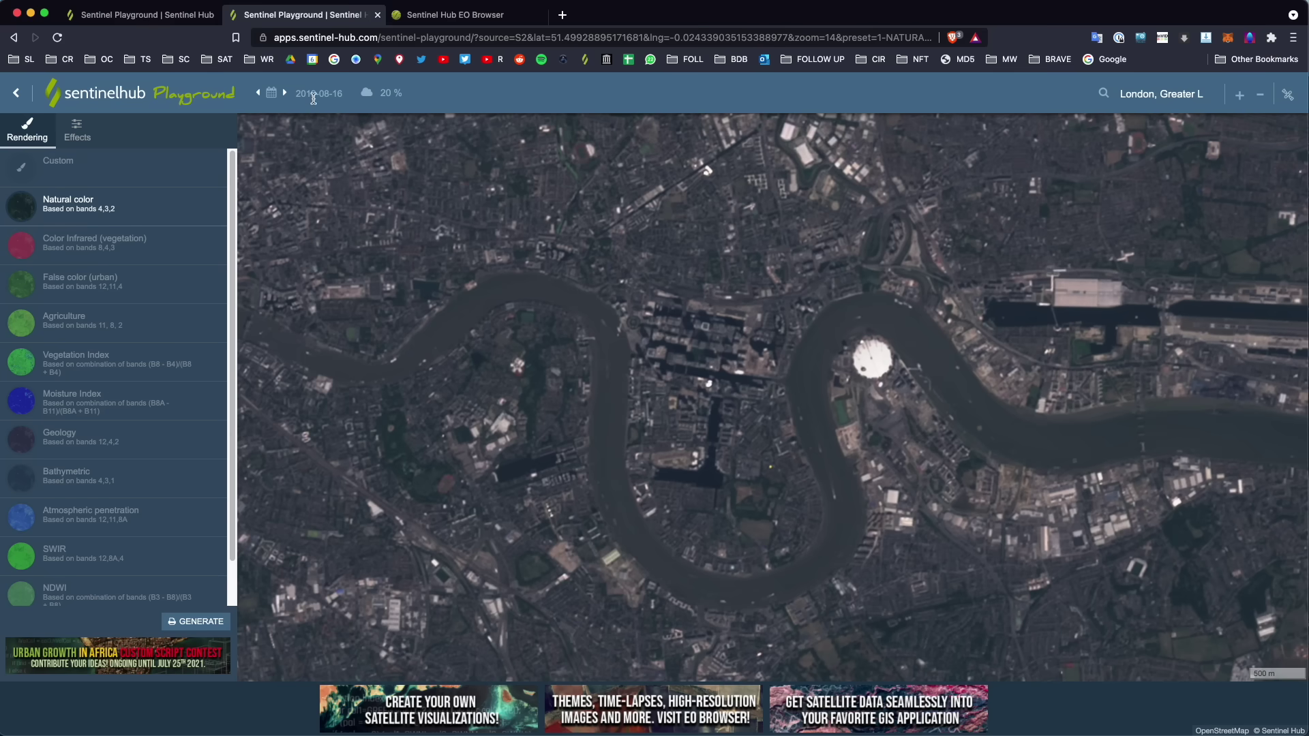
Switch to Sentinel Playground and set the London imagery date to 2021-07-15
{"action": "left_click", "coordinate": [272, 97]}
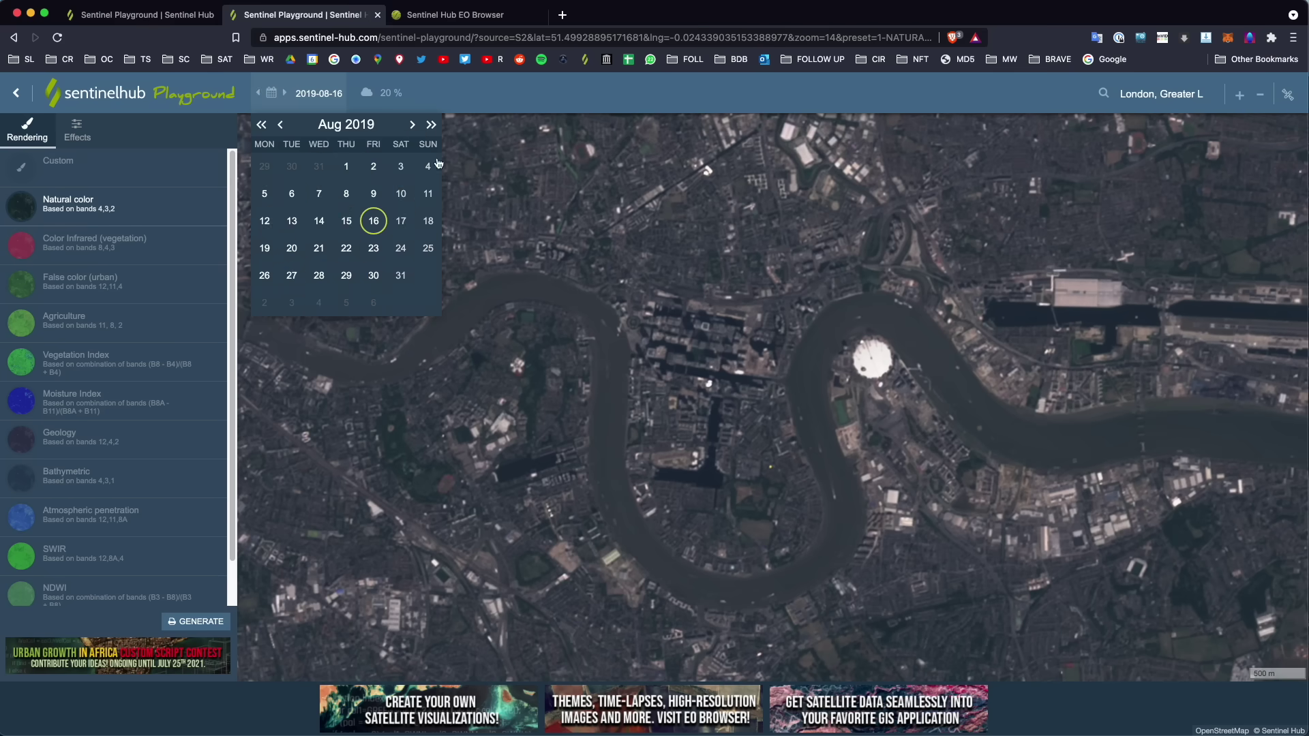
{"action": "left_click", "coordinate": [412, 125]}
{"action": "left_click", "coordinate": [412, 125]}
{"action": "left_click", "coordinate": [412, 124]}
{"action": "left_click", "coordinate": [413, 125]}
{"action": "left_click", "coordinate": [413, 125]}
{"action": "left_click", "coordinate": [413, 124]}
{"action": "left_click", "coordinate": [412, 125]}
{"action": "left_click", "coordinate": [431, 124]}
{"action": "left_click", "coordinate": [412, 125]}
{"action": "left_click", "coordinate": [413, 125]}
{"action": "left_click", "coordinate": [412, 125]}
{"action": "left_click", "coordinate": [412, 125]}
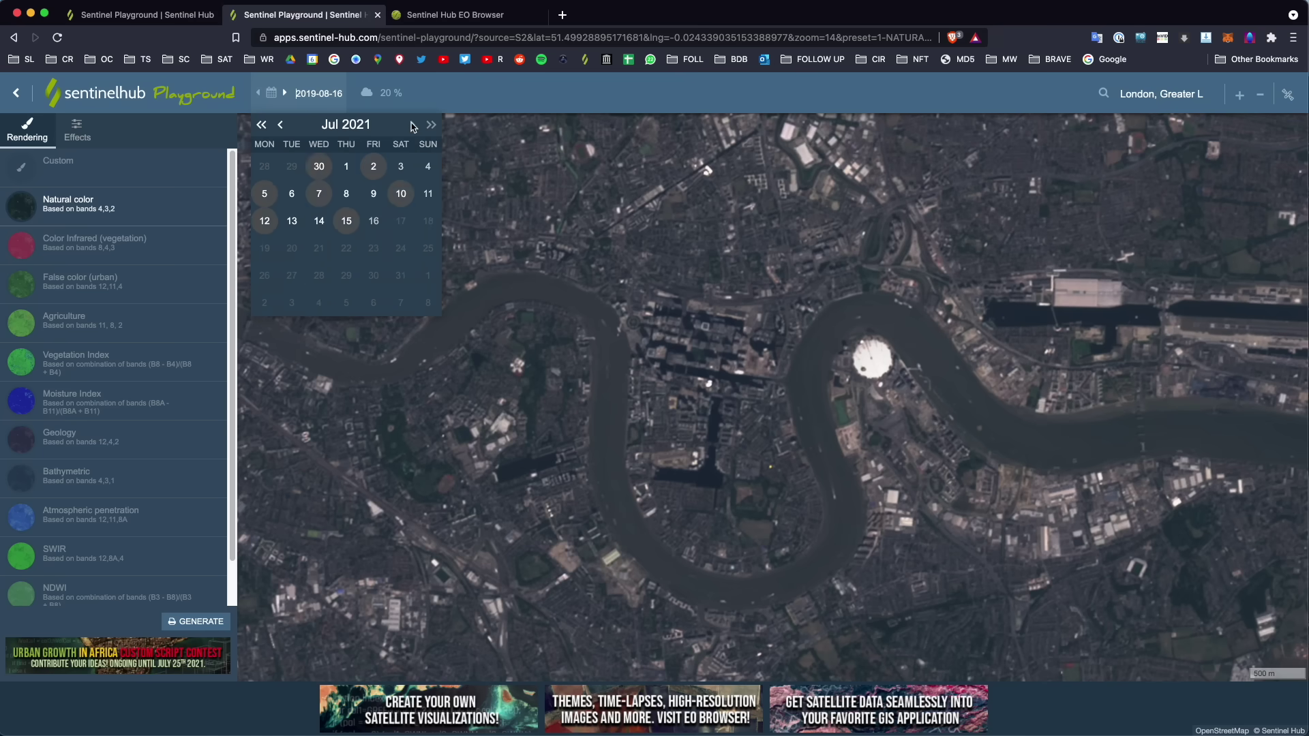
{"action": "left_click", "coordinate": [347, 221]}
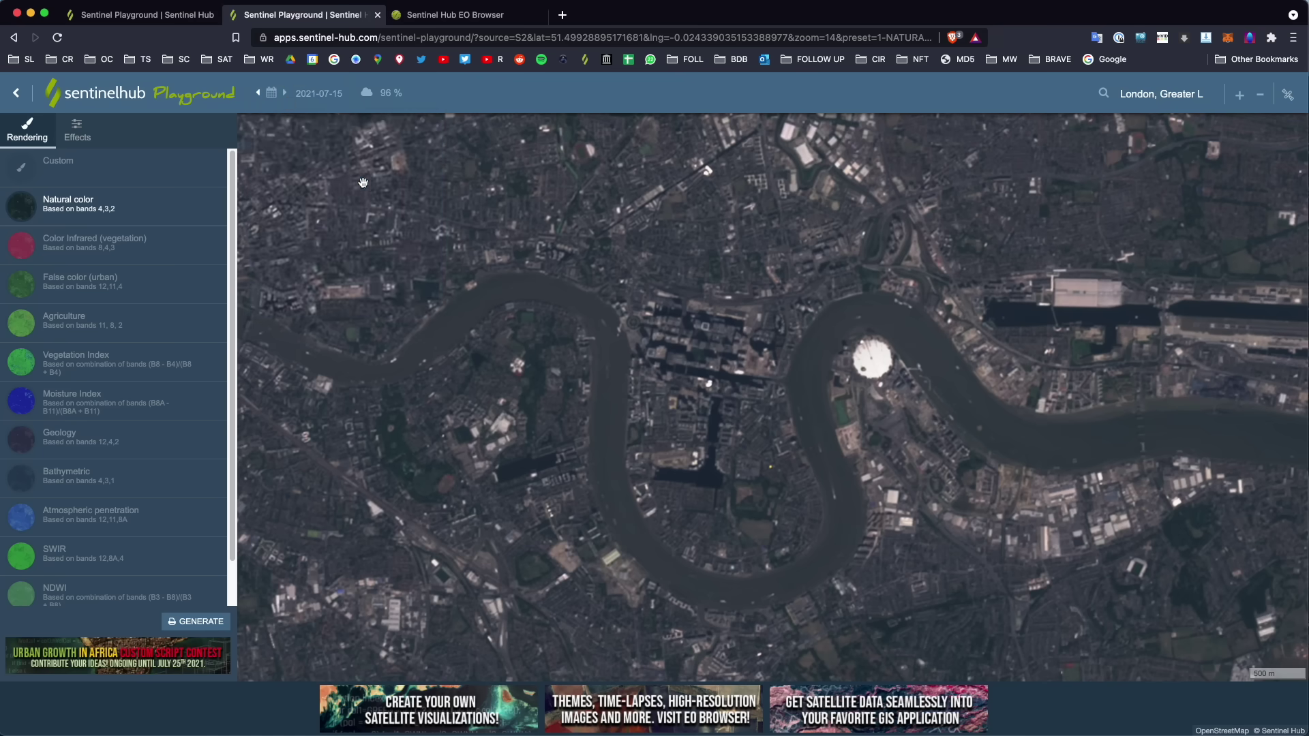
Pick 2021-07-10 as the London imagery date, step back through 2021-07-07 and 2021-07-02 to 2021-05-28, and advance to 2021-05-31
{"action": "left_click", "coordinate": [287, 103]}
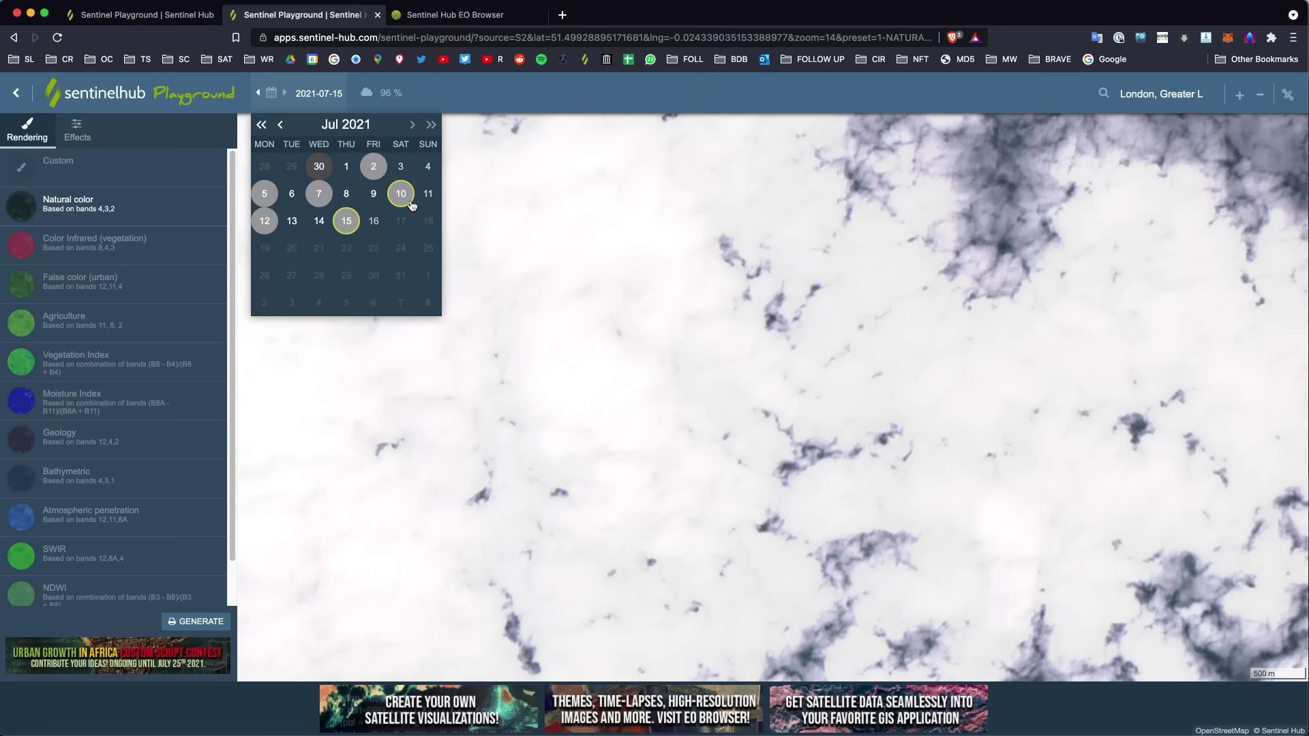
{"action": "left_click", "coordinate": [401, 194]}
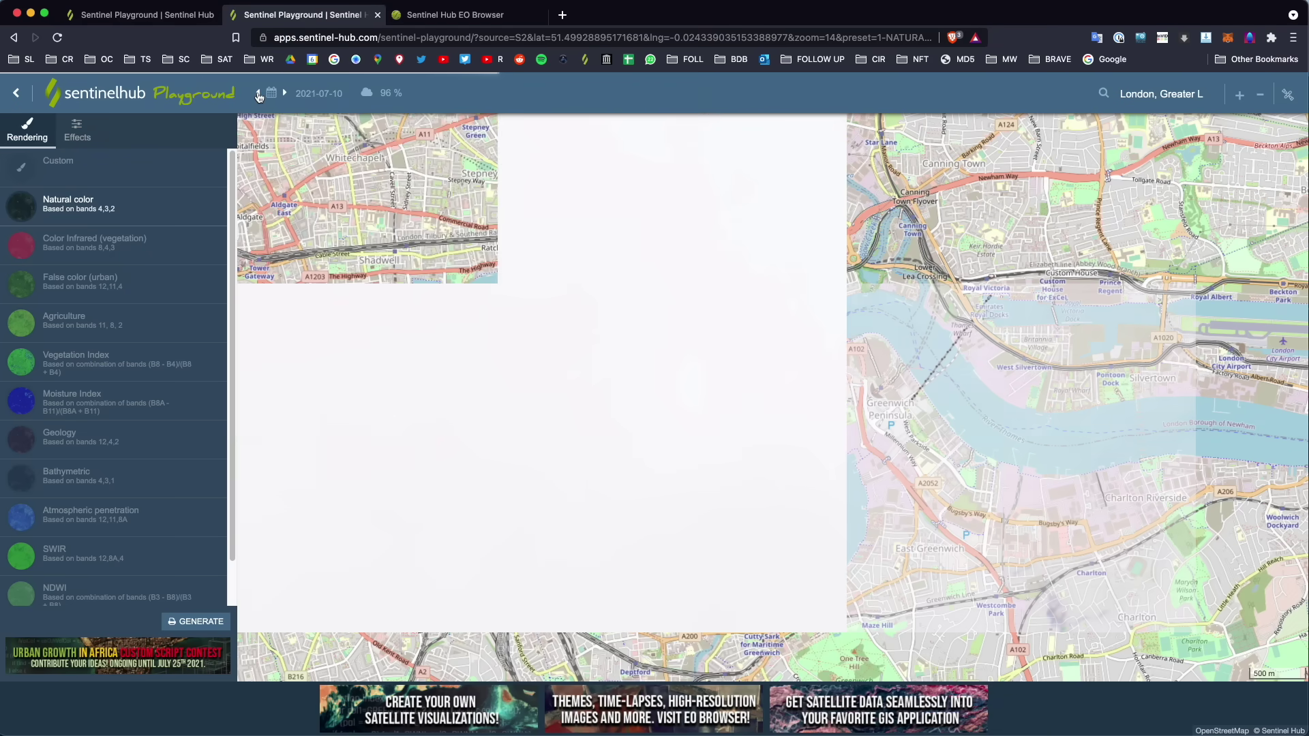
{"action": "left_click", "coordinate": [259, 93]}
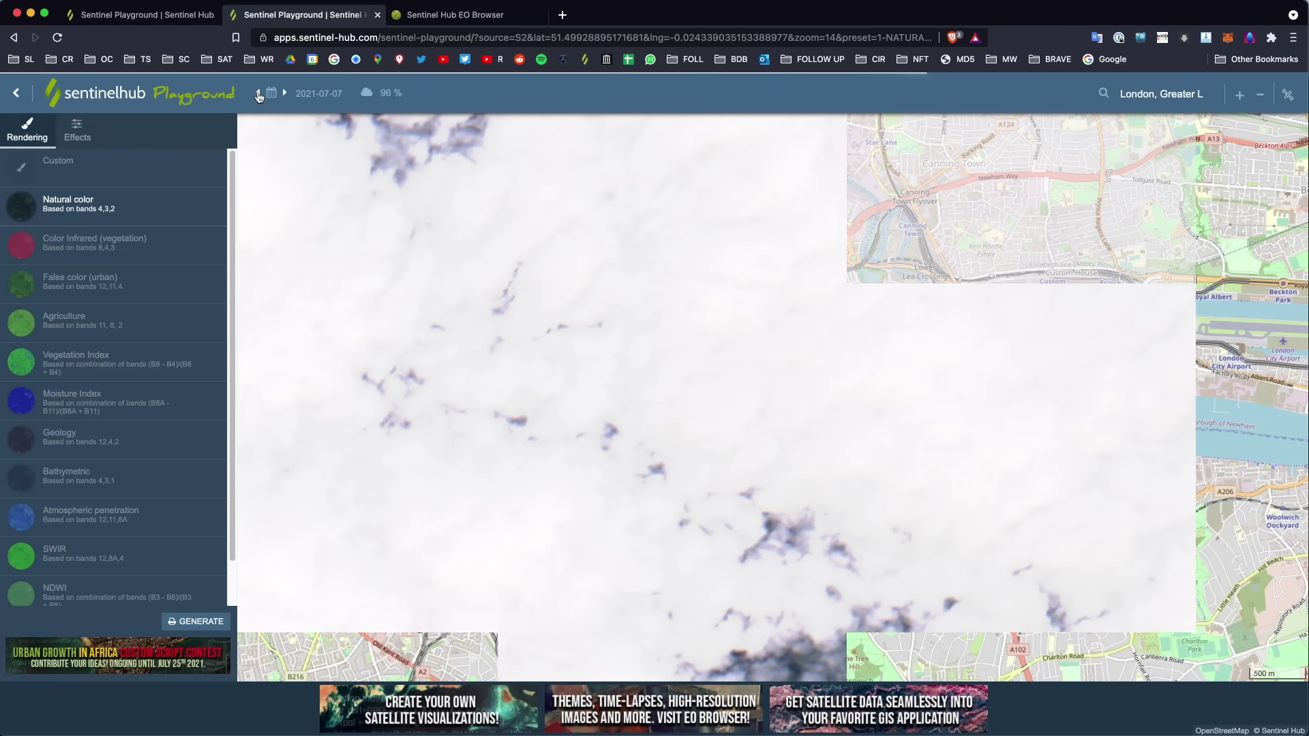
{"action": "left_click", "coordinate": [259, 93]}
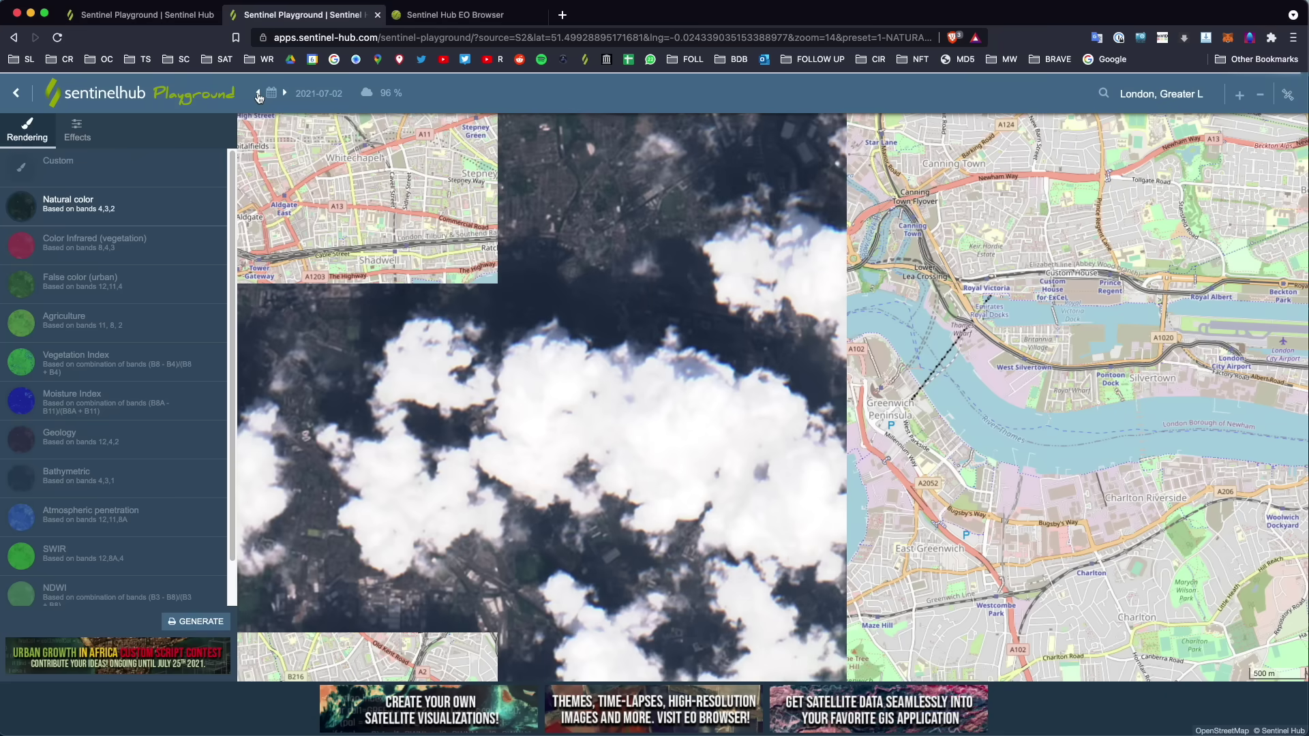
{"action": "left_click", "coordinate": [259, 94]}
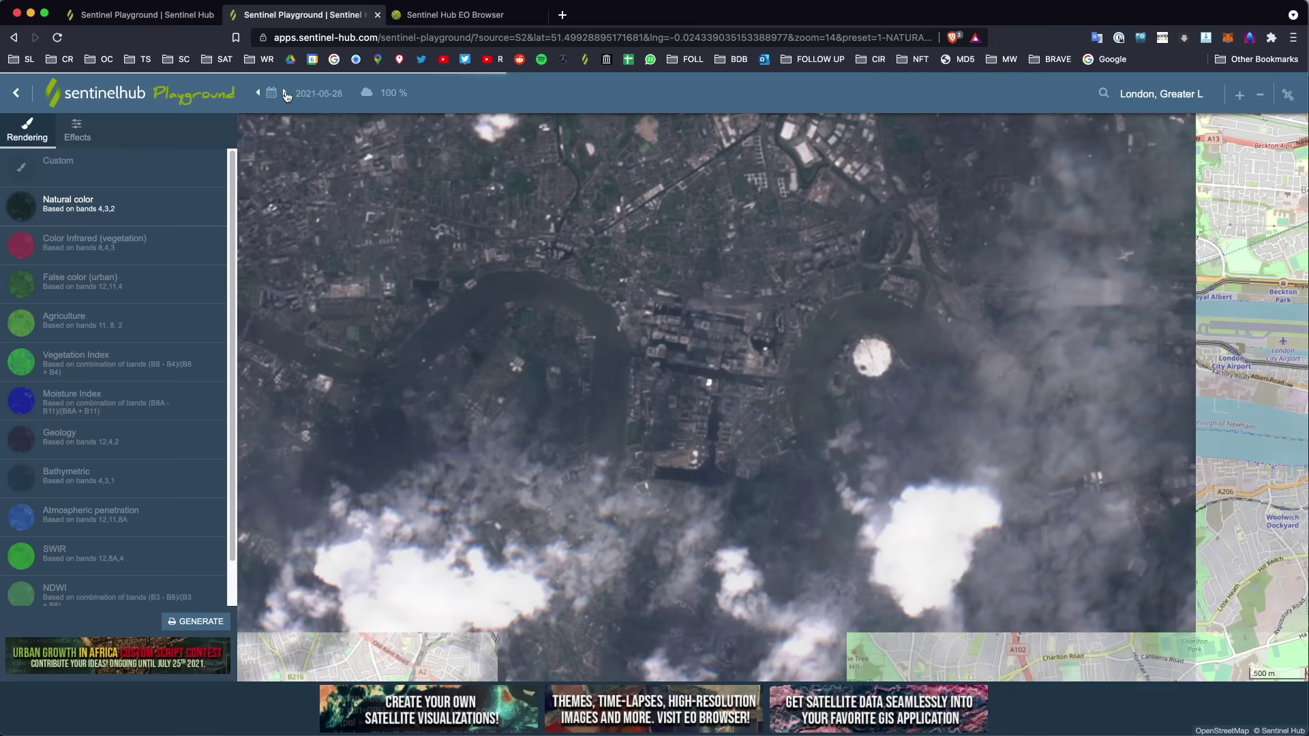
{"action": "left_click", "coordinate": [285, 93]}
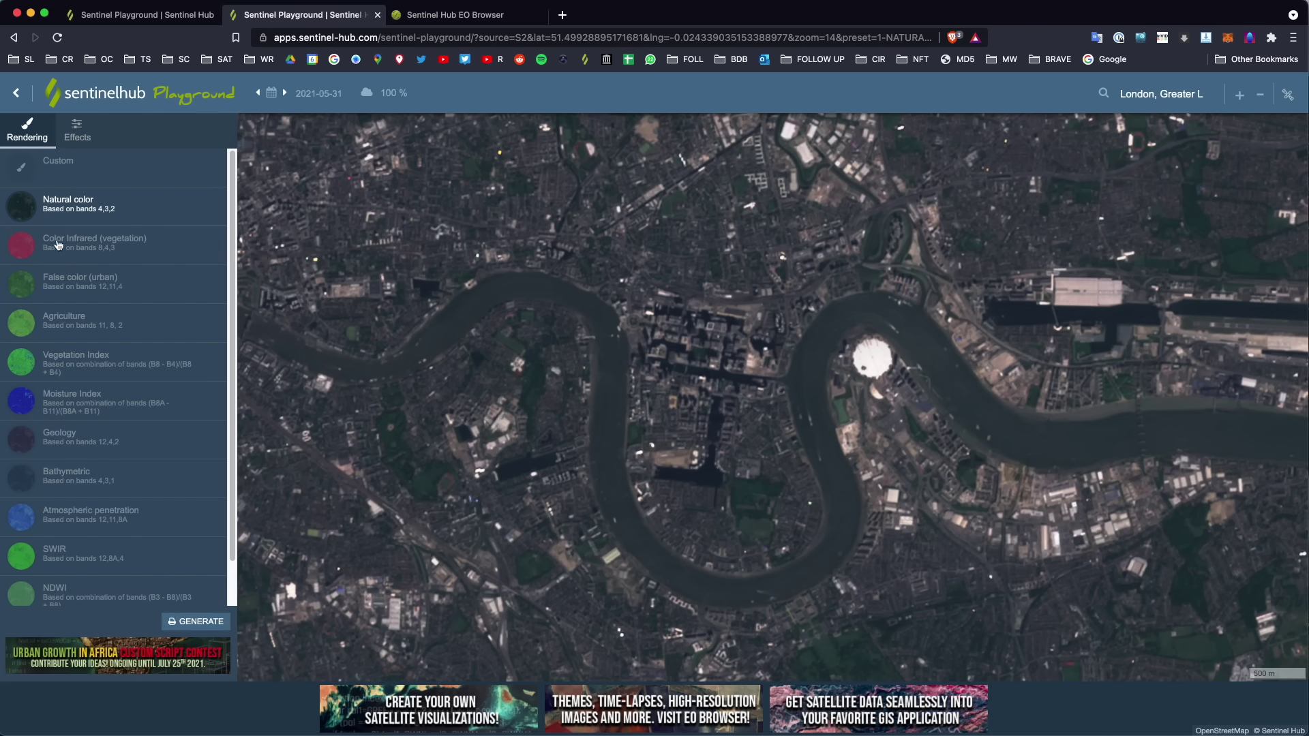
Compare the Color Infrared (vegetation), False color (urban) and Agriculture renderings of London, and return to Natural color
{"action": "left_click", "coordinate": [89, 243]}
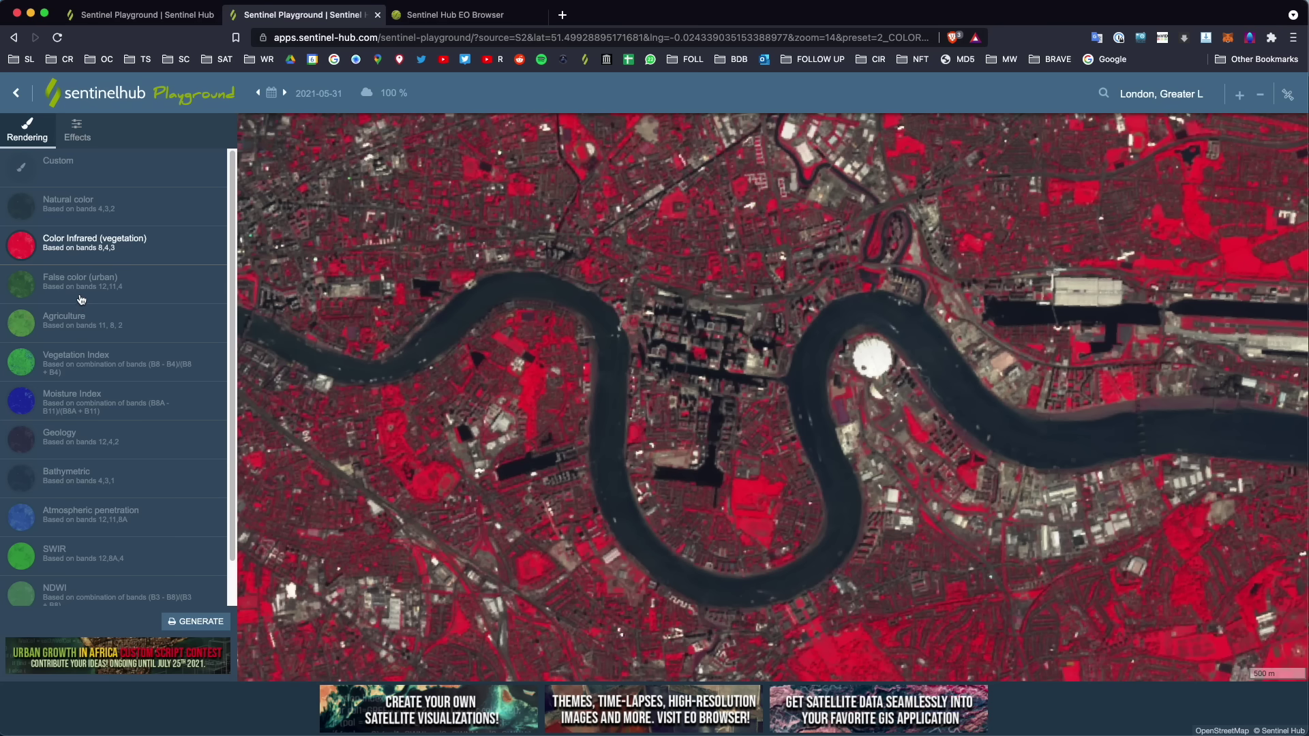
{"action": "left_click", "coordinate": [81, 300]}
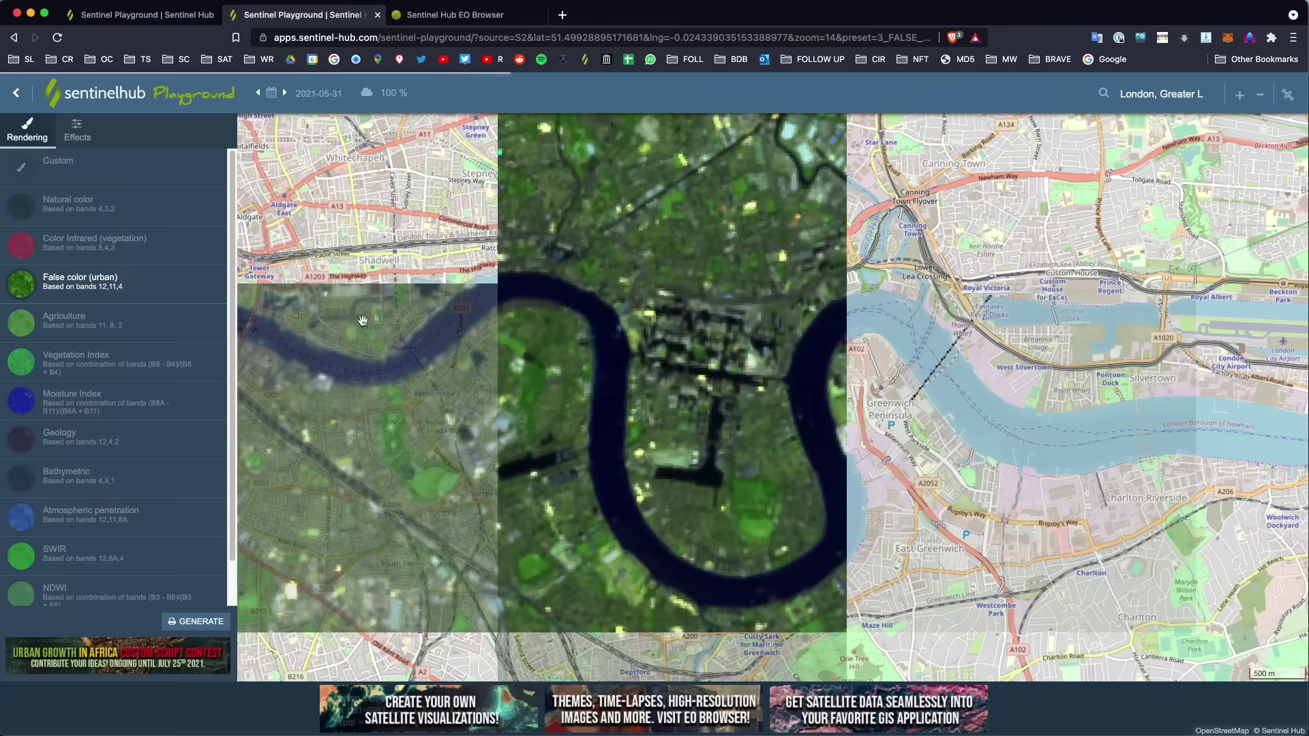
{"action": "left_click", "coordinate": [108, 329]}
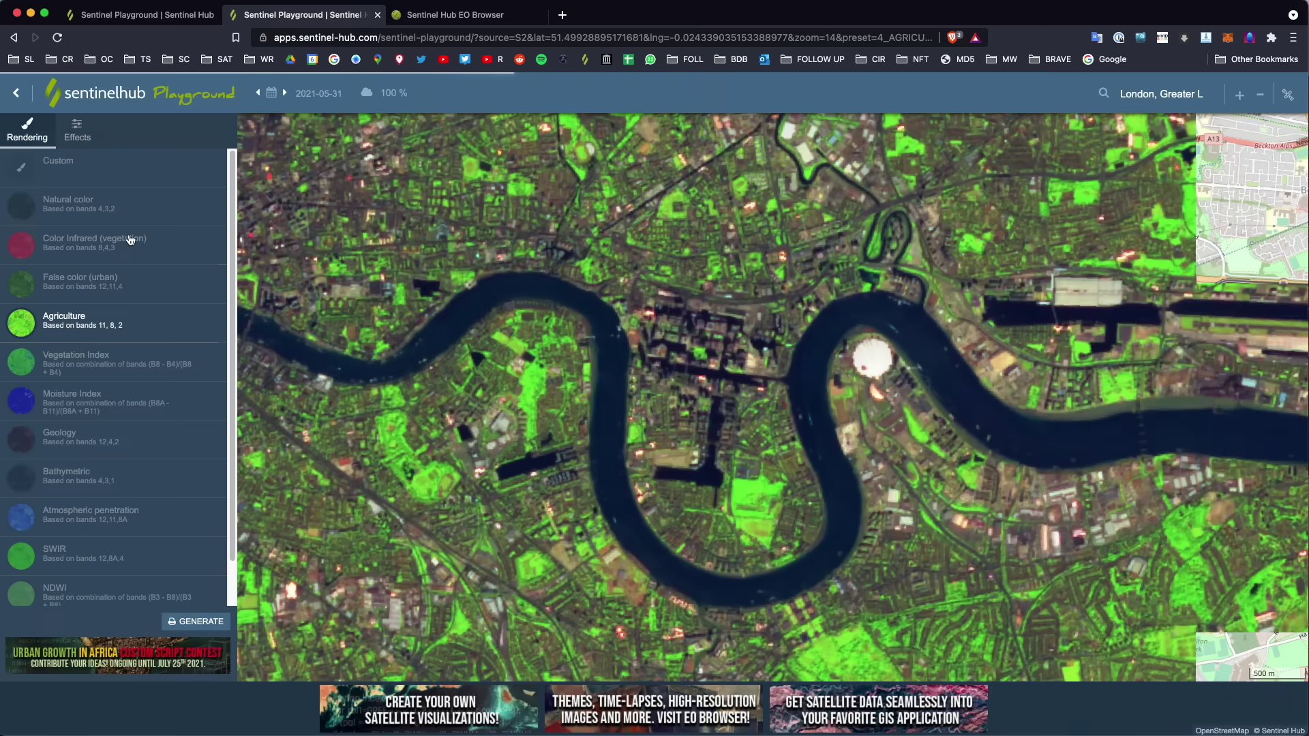
{"action": "left_click", "coordinate": [134, 237]}
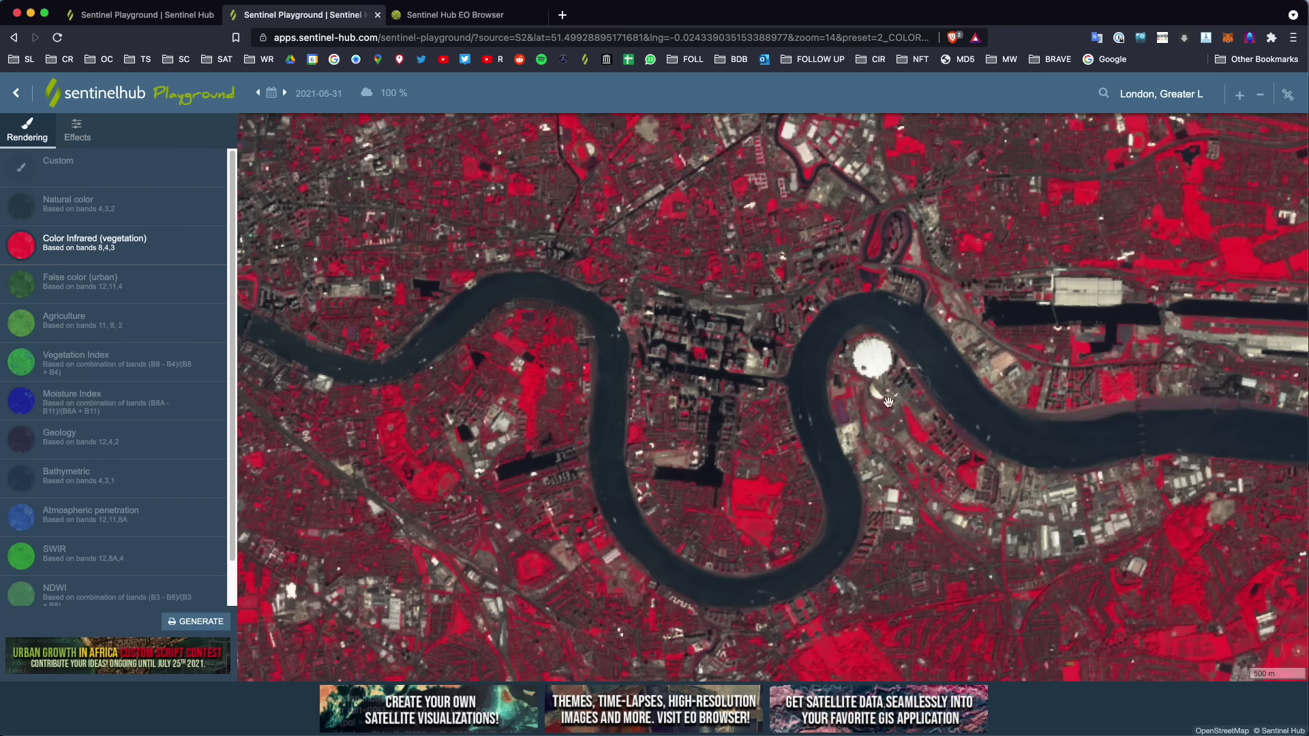
{"action": "left_click", "coordinate": [102, 212]}
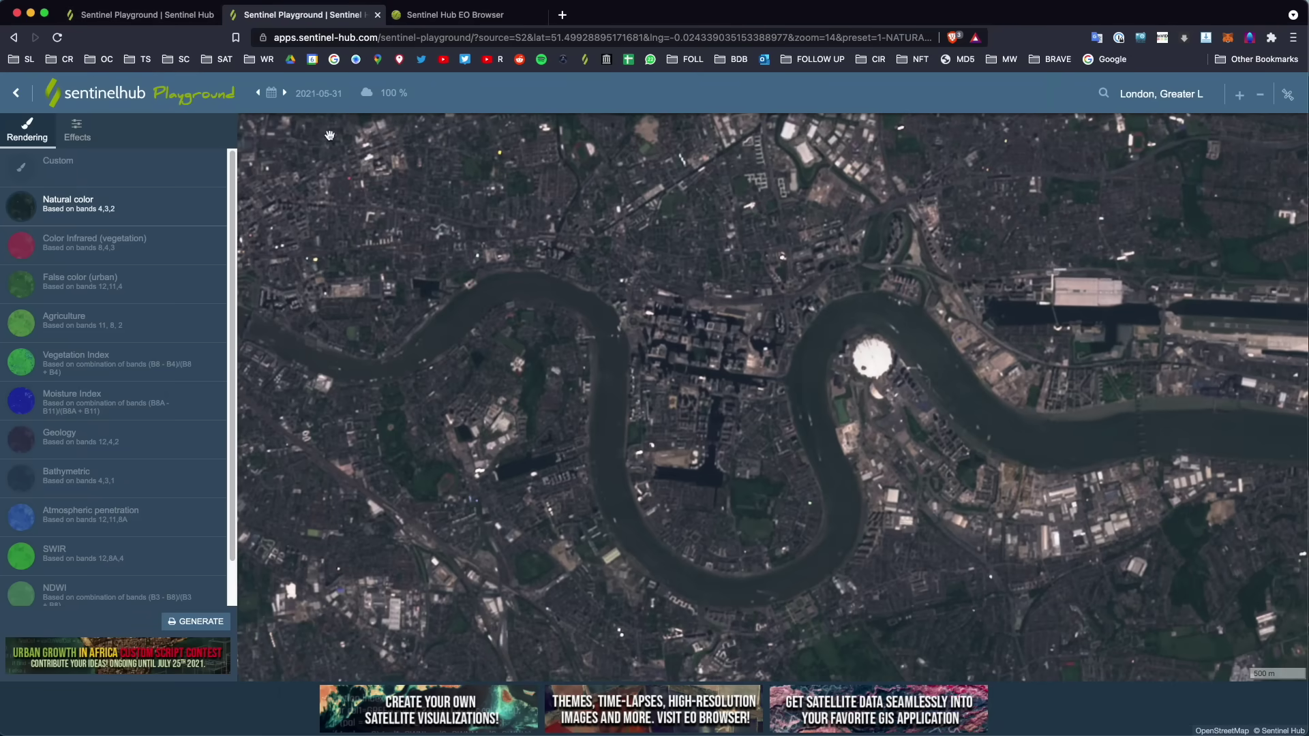
{"action": "left_click_drag", "start_coordinate": [652, 289], "coordinate": [655, 292]}
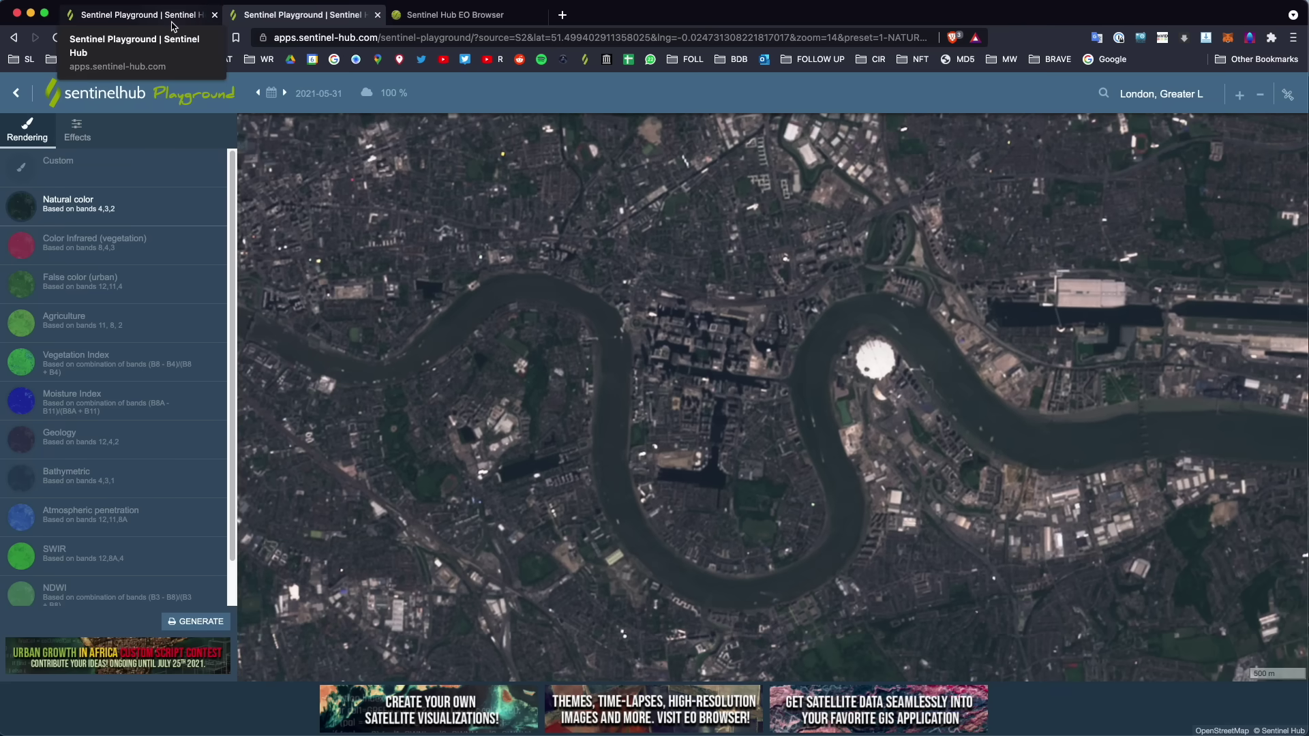
Switch to the Sentinel Playground view of southeastern Australia dated 2019-12-21 and examine the bushfire fronts and smoke plumes up close
{"action": "left_click", "coordinate": [171, 23]}
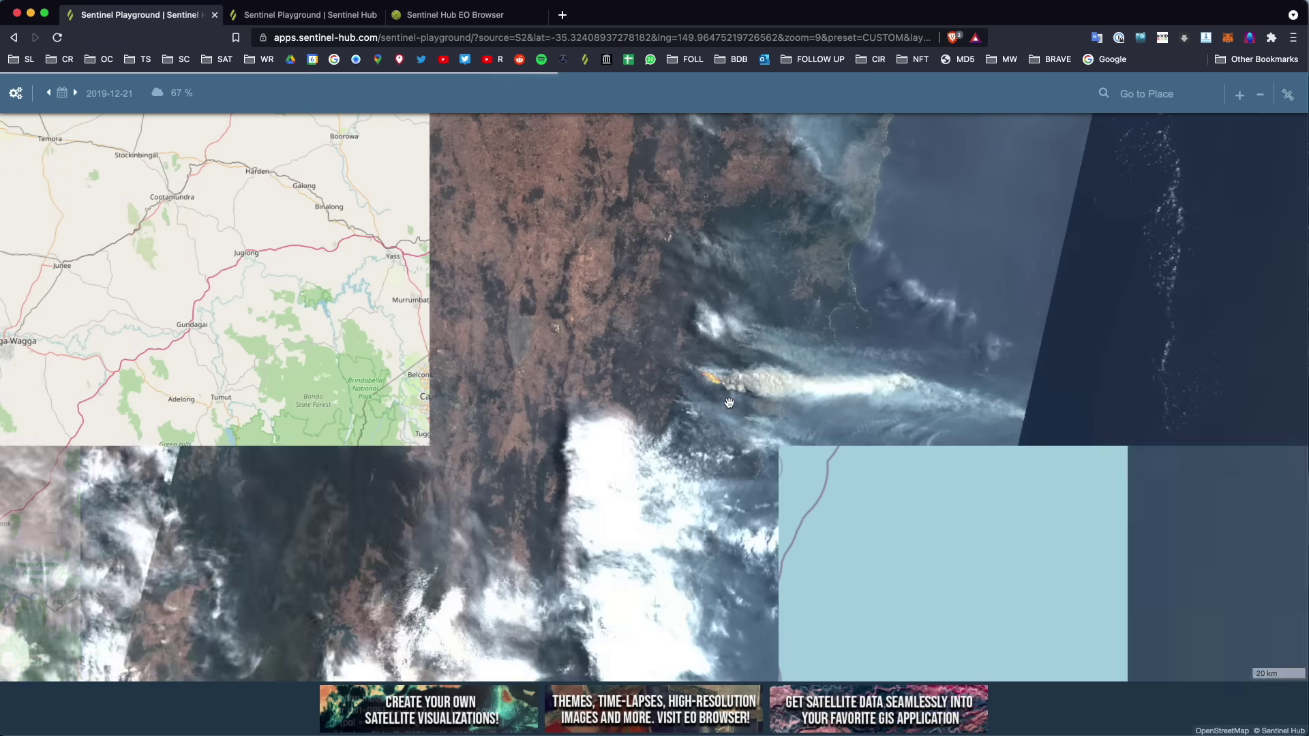
{"action": "scroll", "coordinate": [728, 402], "scroll_direction": "up", "scroll_amount": 1}
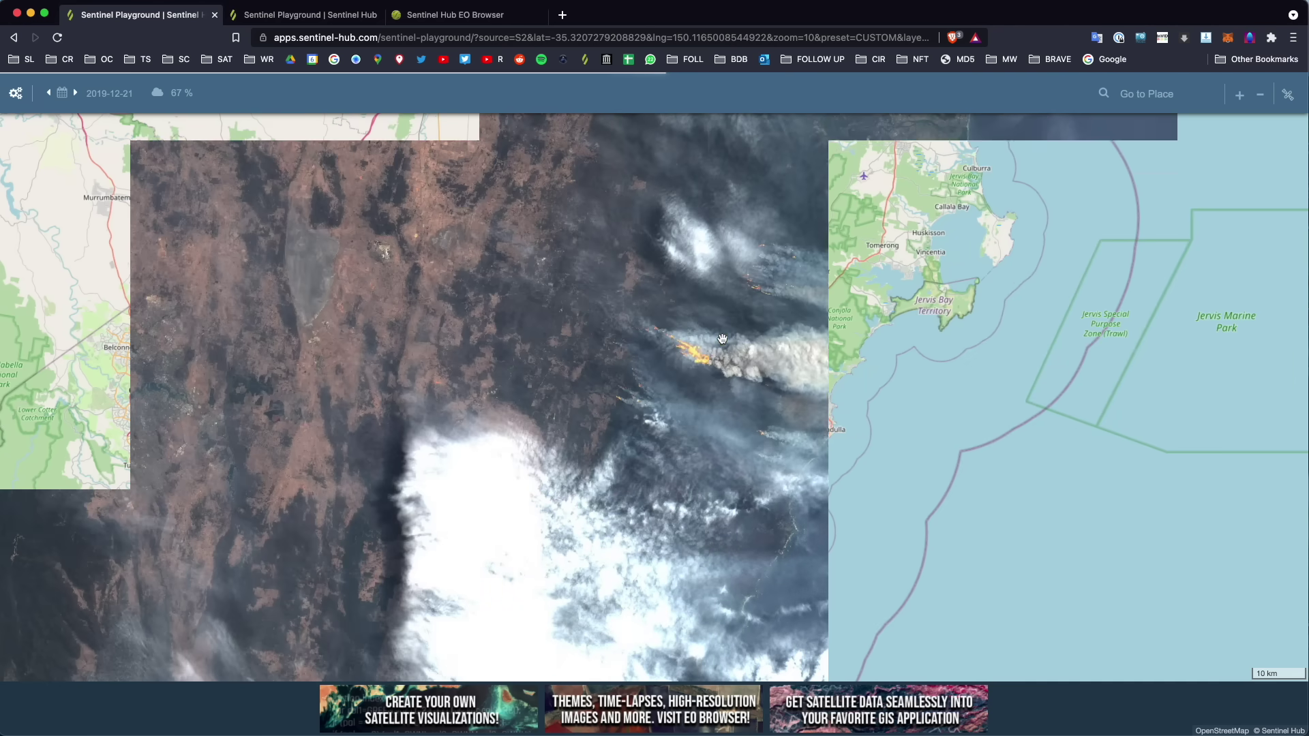
{"action": "scroll", "coordinate": [711, 351], "scroll_direction": "up", "scroll_amount": 1}
{"action": "left_click_drag", "start_coordinate": [716, 336], "coordinate": [713, 447]}
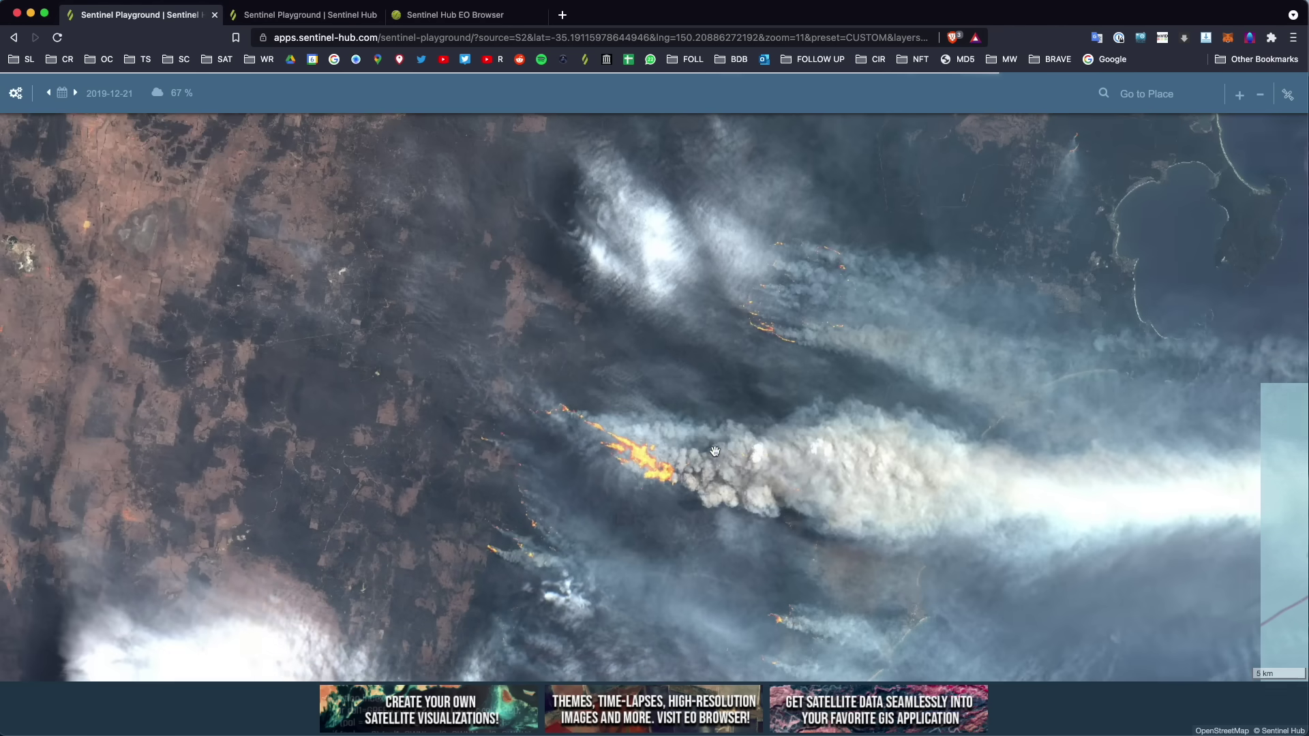
{"action": "left_click_drag", "start_coordinate": [714, 450], "coordinate": [828, 382]}
{"action": "scroll", "coordinate": [646, 421], "scroll_direction": "up", "scroll_amount": 2}
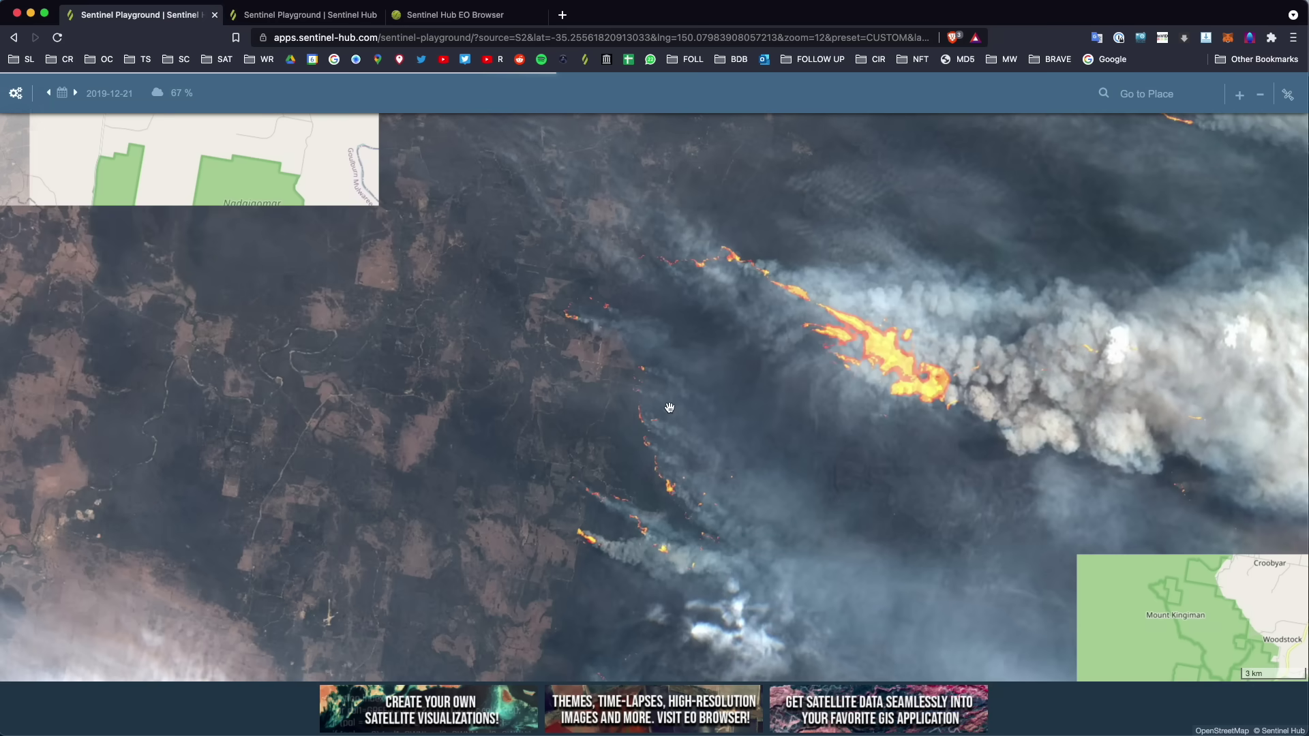
{"action": "left_click_drag", "start_coordinate": [672, 400], "coordinate": [557, 380]}
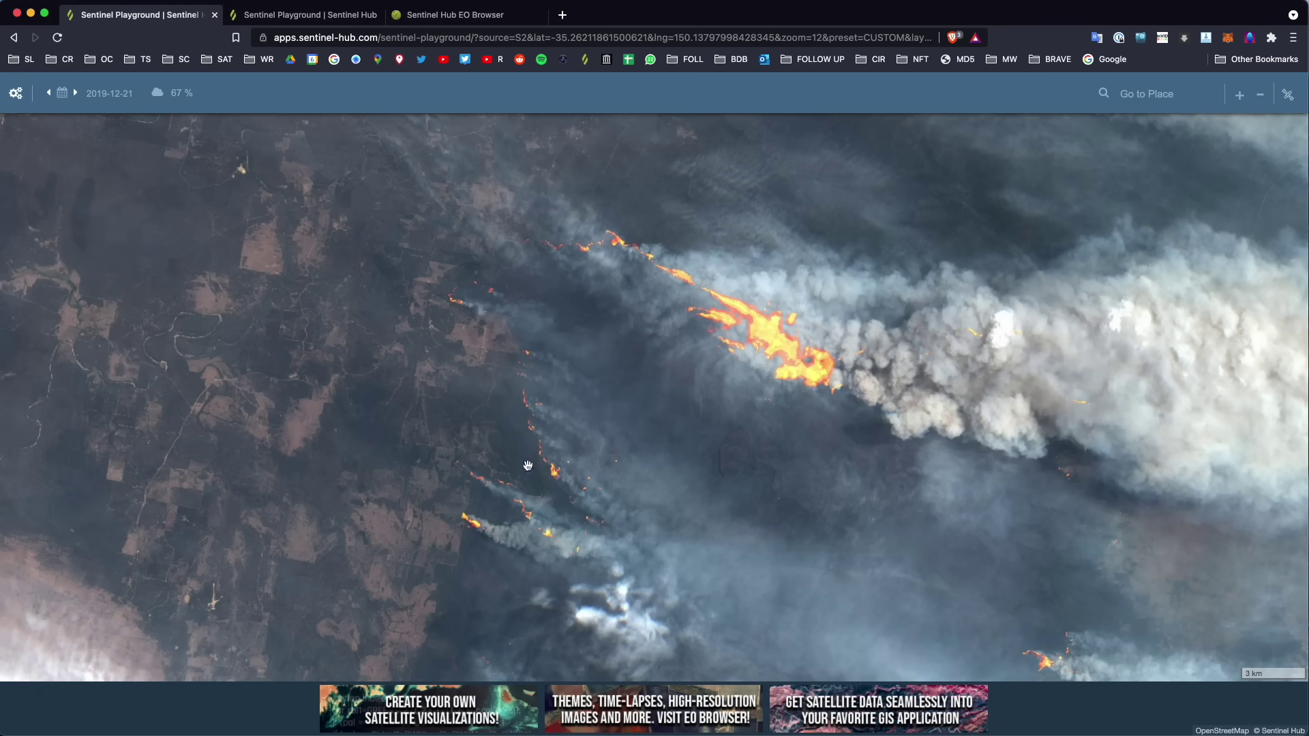
{"action": "left_click_drag", "start_coordinate": [549, 554], "coordinate": [580, 516]}
{"action": "left_click_drag", "start_coordinate": [800, 311], "coordinate": [788, 317]}
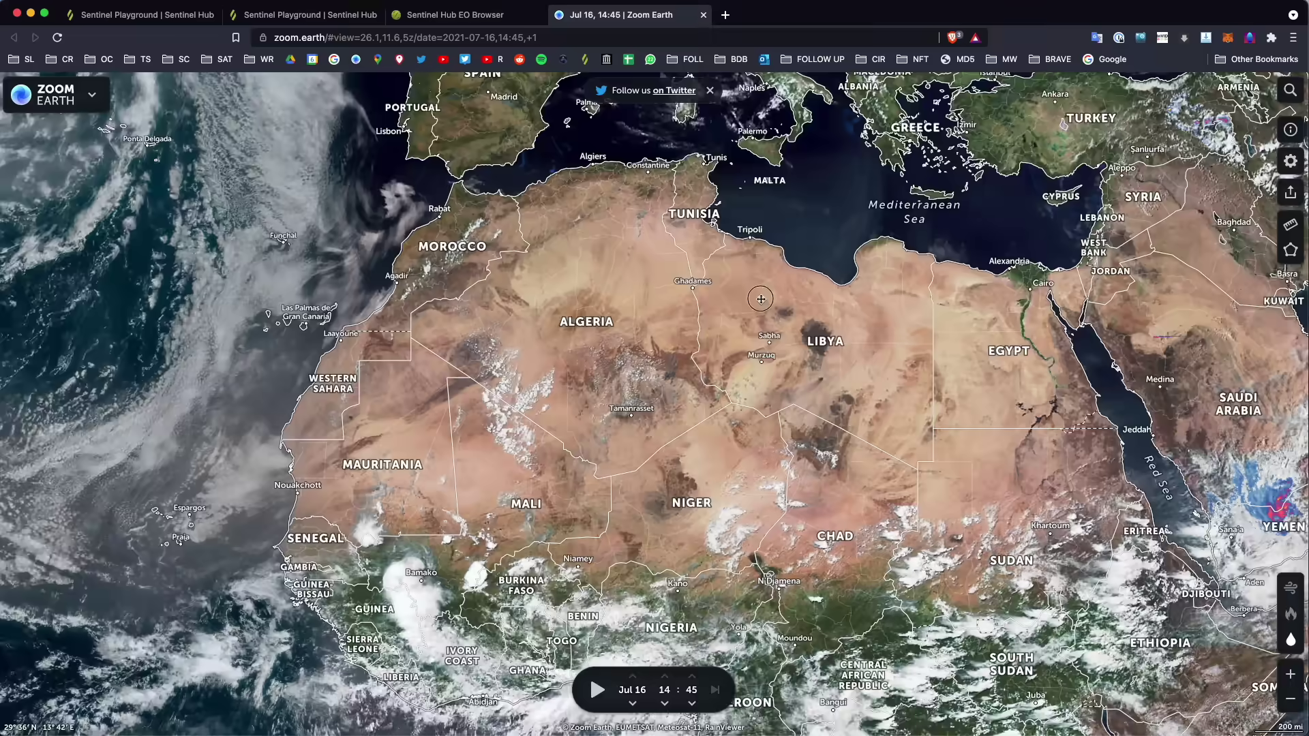
Switch to Zoom Earth and survey the live weather imagery from North Africa across Arabia and India to East Asia
{"action": "left_click_drag", "start_coordinate": [692, 341], "coordinate": [520, 276]}
{"action": "left_click_drag", "start_coordinate": [887, 362], "coordinate": [600, 308]}
{"action": "mouse_move", "coordinate": [746, 431]}
{"action": "left_click_drag", "start_coordinate": [941, 457], "coordinate": [777, 451]}
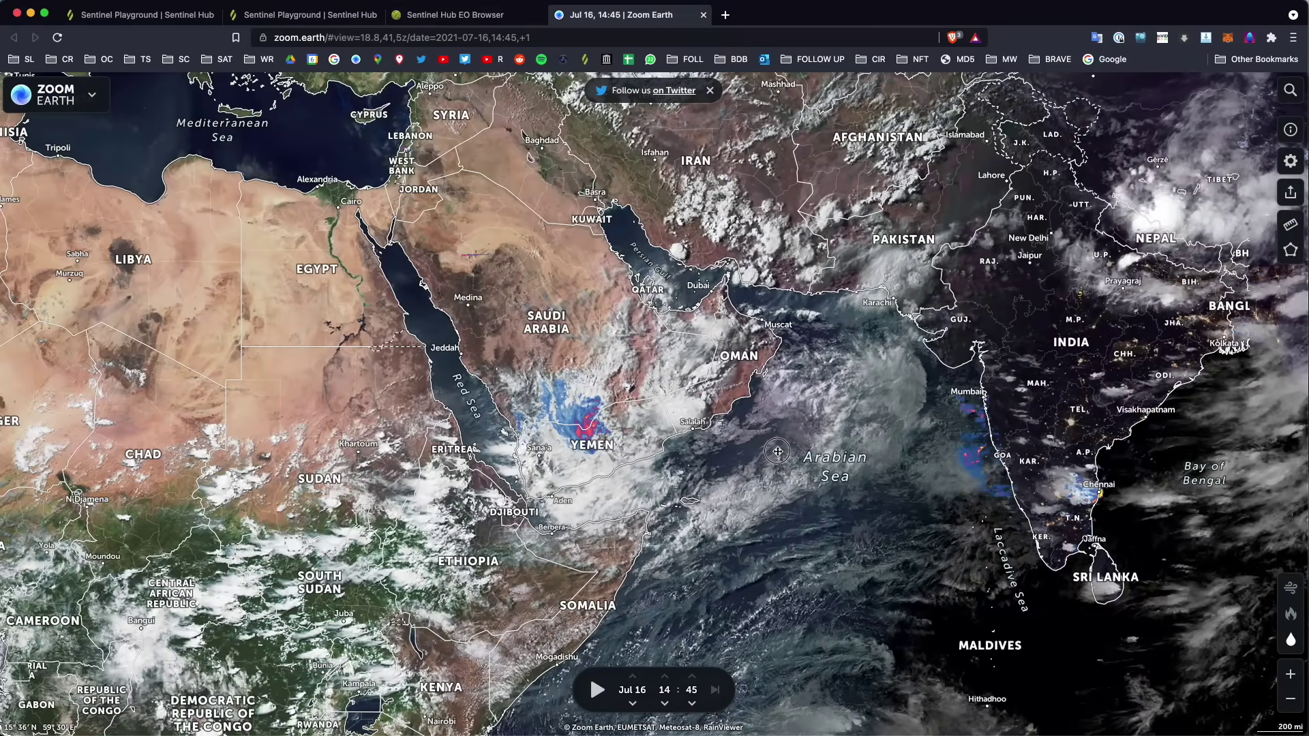
{"action": "left_click_drag", "start_coordinate": [1262, 492], "coordinate": [634, 570]}
{"action": "left_click_drag", "start_coordinate": [762, 449], "coordinate": [685, 539]}
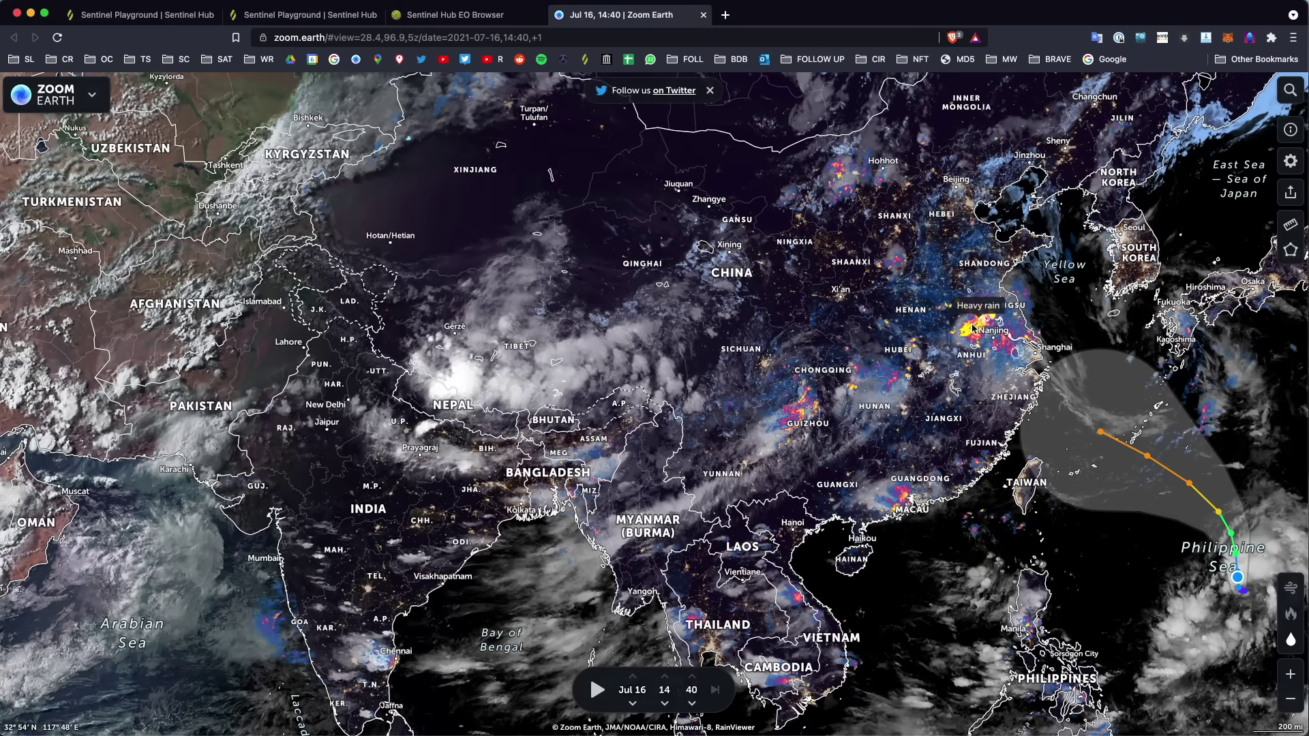
Survey the live weather imagery westward from China across India and Africa to the Atlantic Ocean
{"action": "left_click_drag", "start_coordinate": [593, 396], "coordinate": [957, 306]}
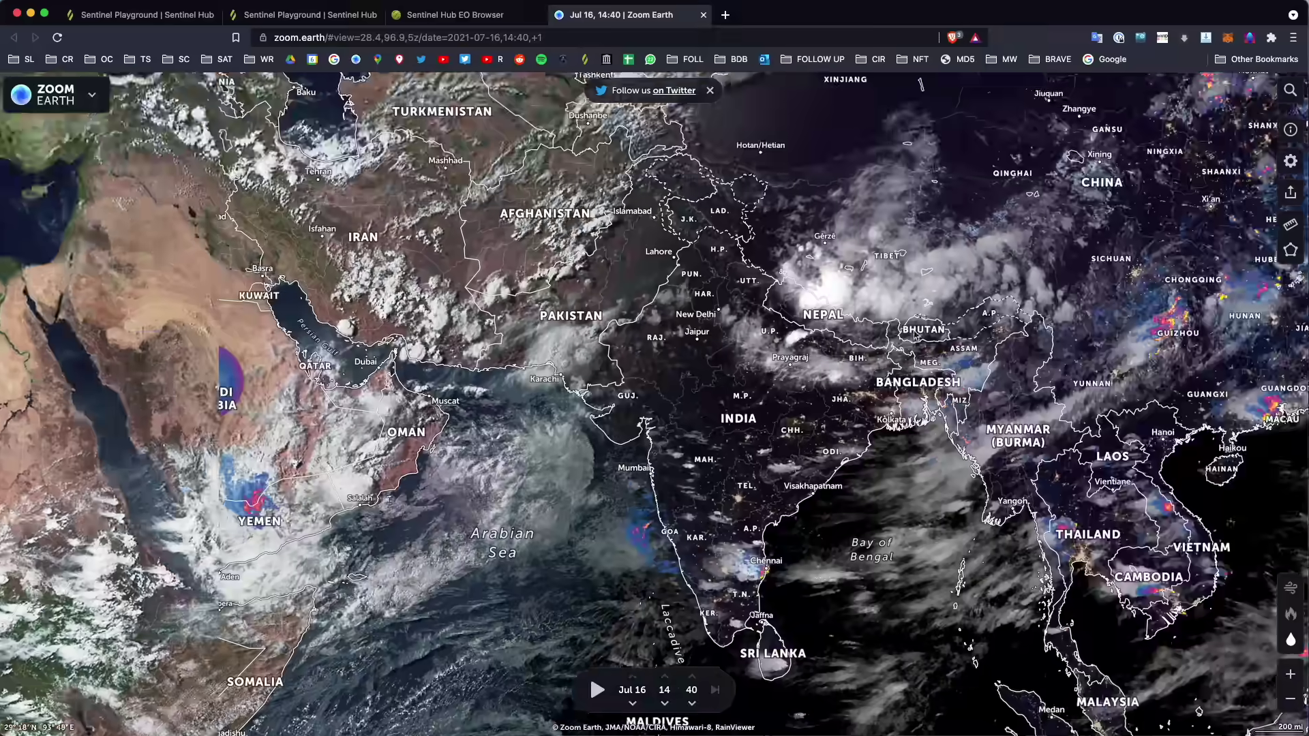
{"action": "left_click_drag", "start_coordinate": [449, 409], "coordinate": [657, 317]}
{"action": "left_click_drag", "start_coordinate": [213, 400], "coordinate": [434, 423]}
{"action": "left_click_drag", "start_coordinate": [581, 424], "coordinate": [1227, 360]}
{"action": "left_click_drag", "start_coordinate": [484, 367], "coordinate": [862, 471]}
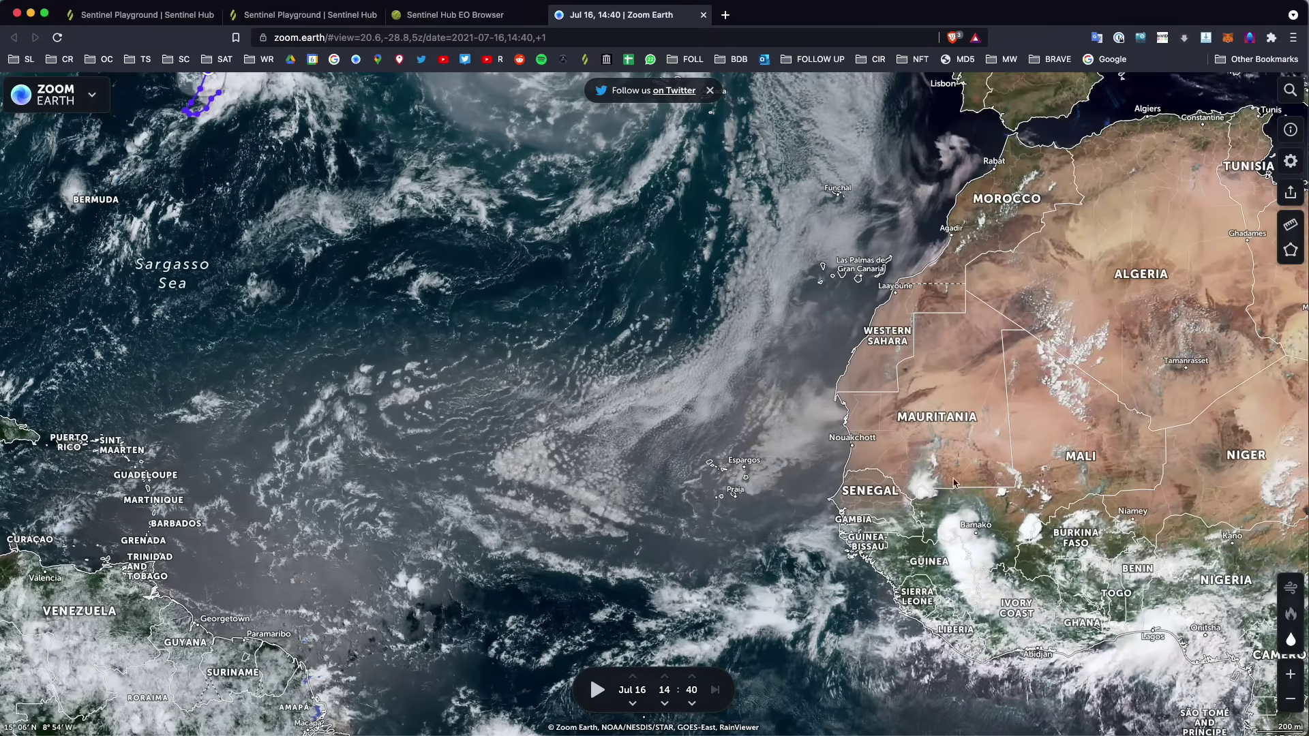
Center the map on northwest Africa and the adjacent Atlantic and play the satellite imagery animation
{"action": "left_click_drag", "start_coordinate": [964, 300], "coordinate": [660, 257]}
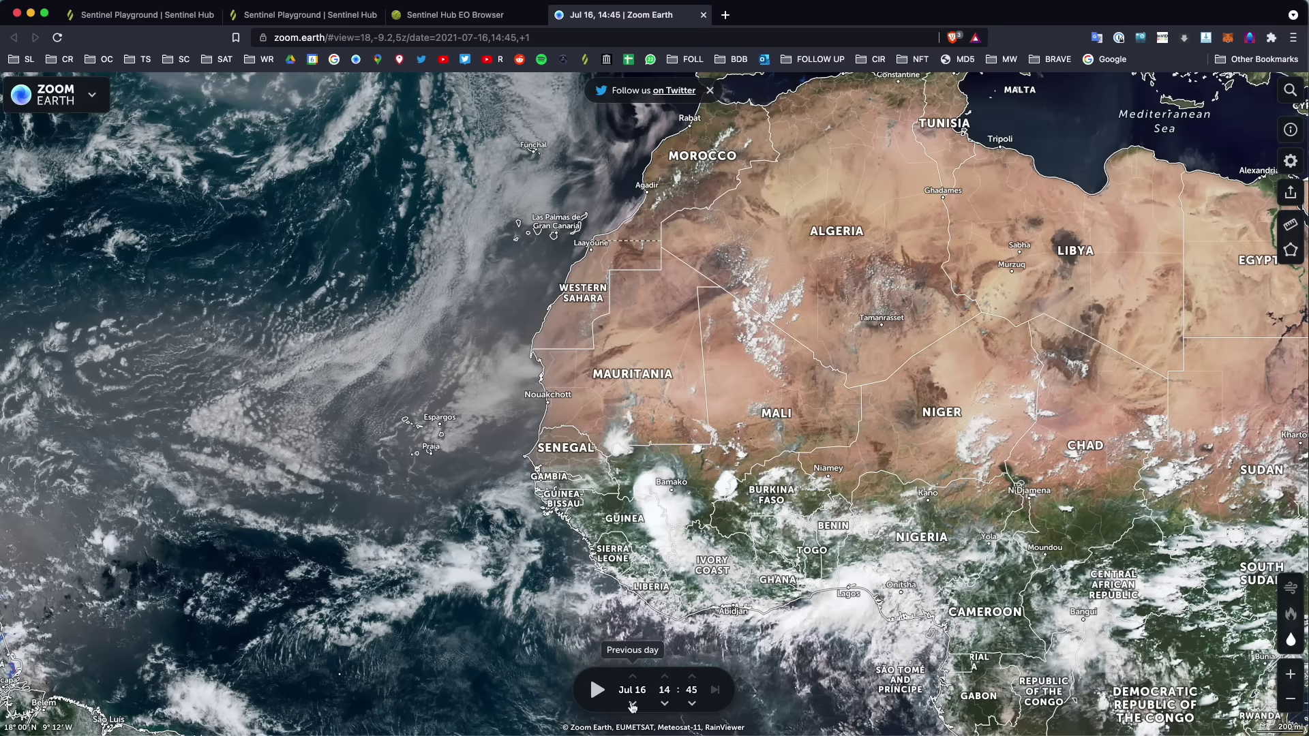
{"action": "left_click", "coordinate": [598, 690]}
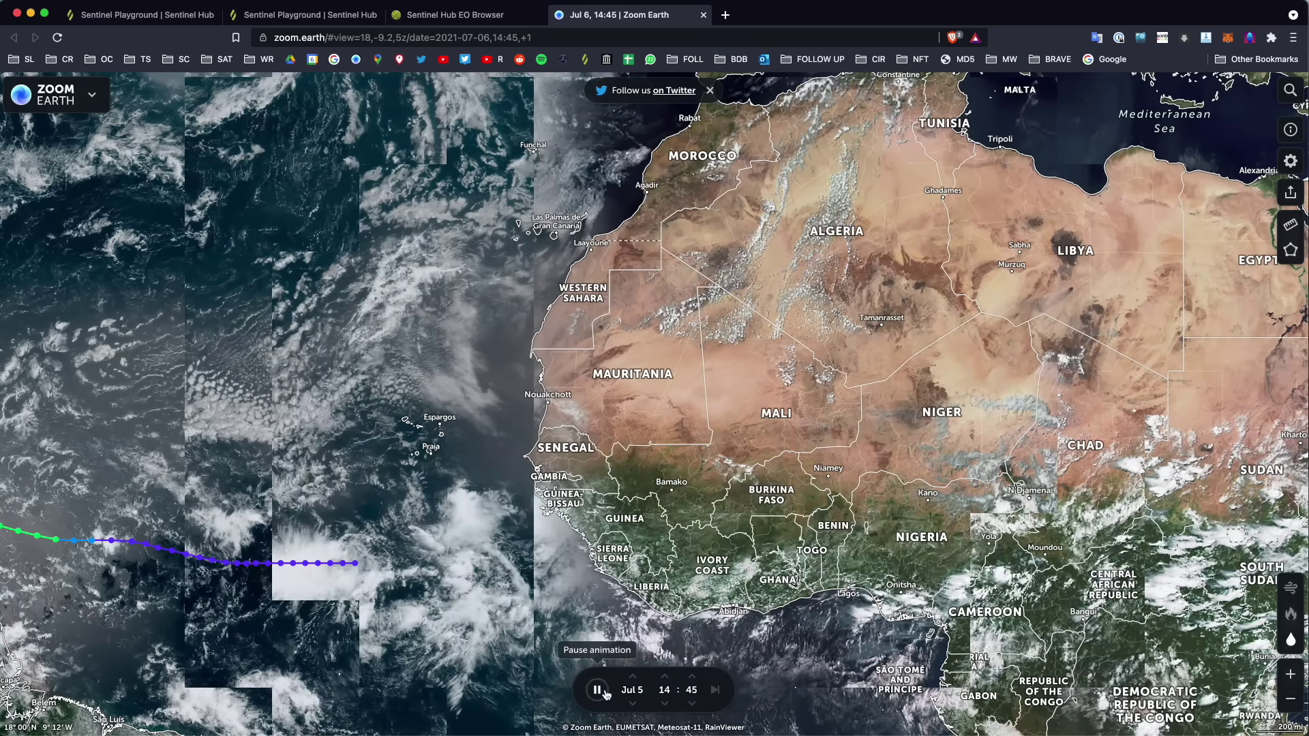
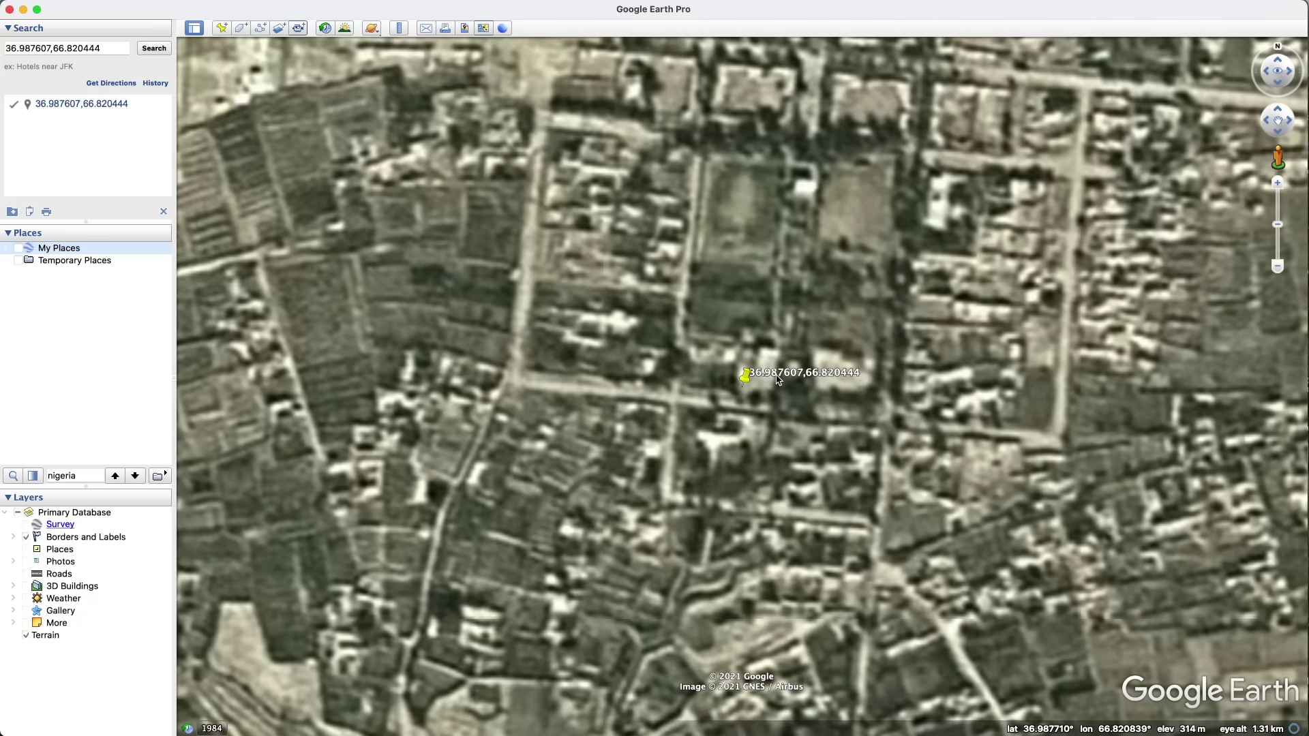
Show historical imagery around Dawlat Abad in Google Earth Pro and step back through the earlier capture dates
{"action": "scroll", "coordinate": [777, 380], "scroll_direction": "down", "scroll_amount": 8}
{"action": "left_click", "coordinate": [326, 28]}
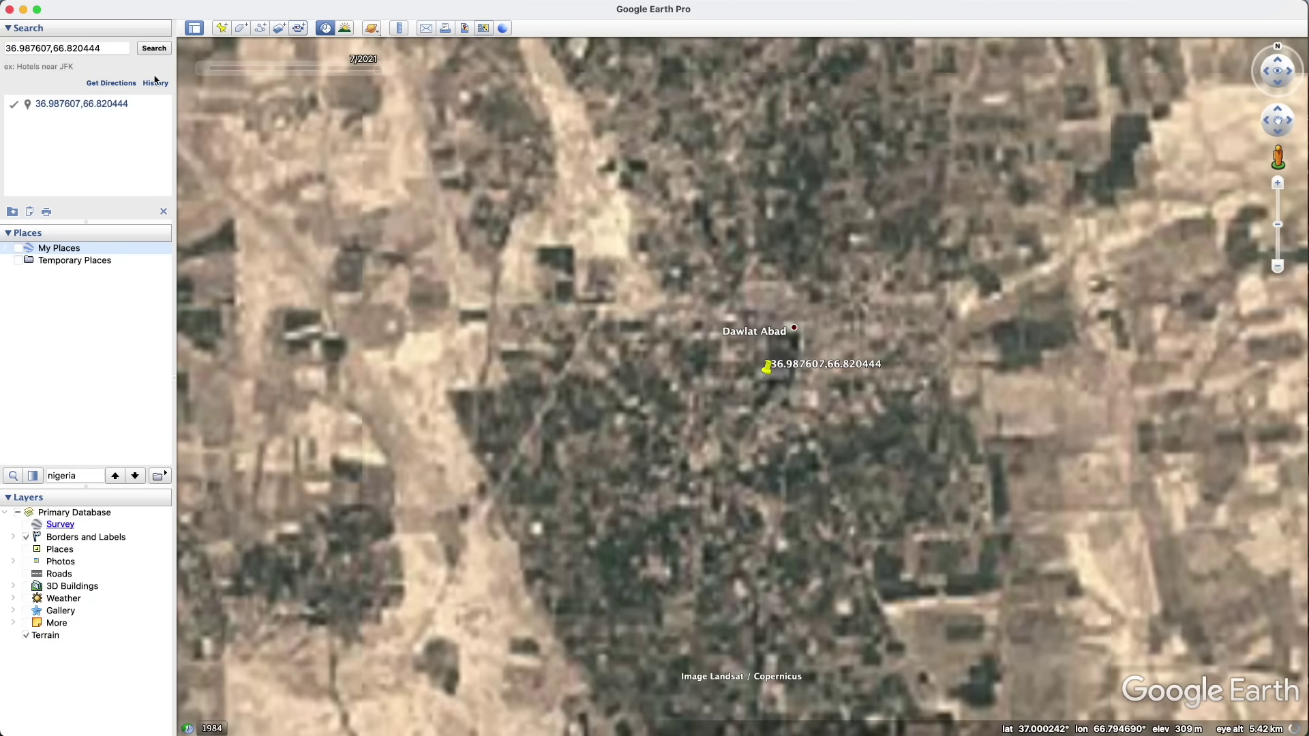
{"action": "left_click", "coordinate": [205, 69]}
{"action": "left_click", "coordinate": [205, 68]}
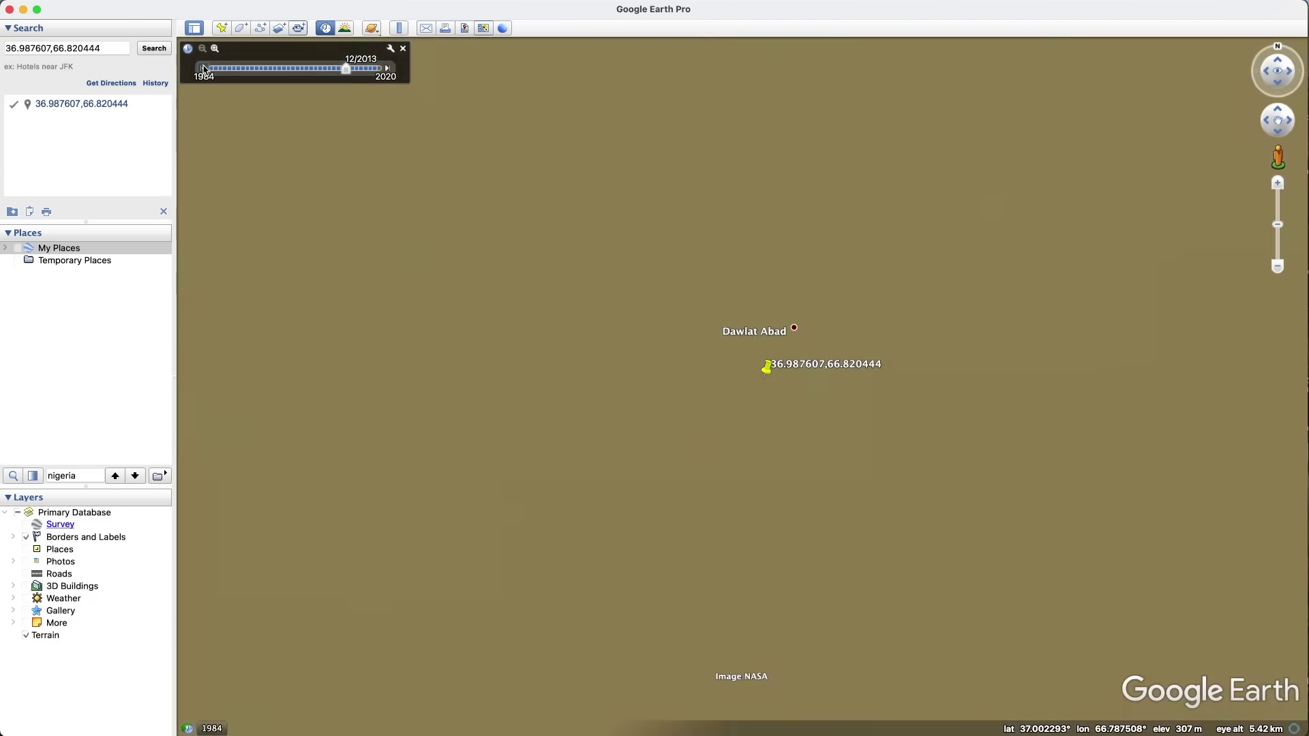
{"action": "left_click", "coordinate": [204, 69]}
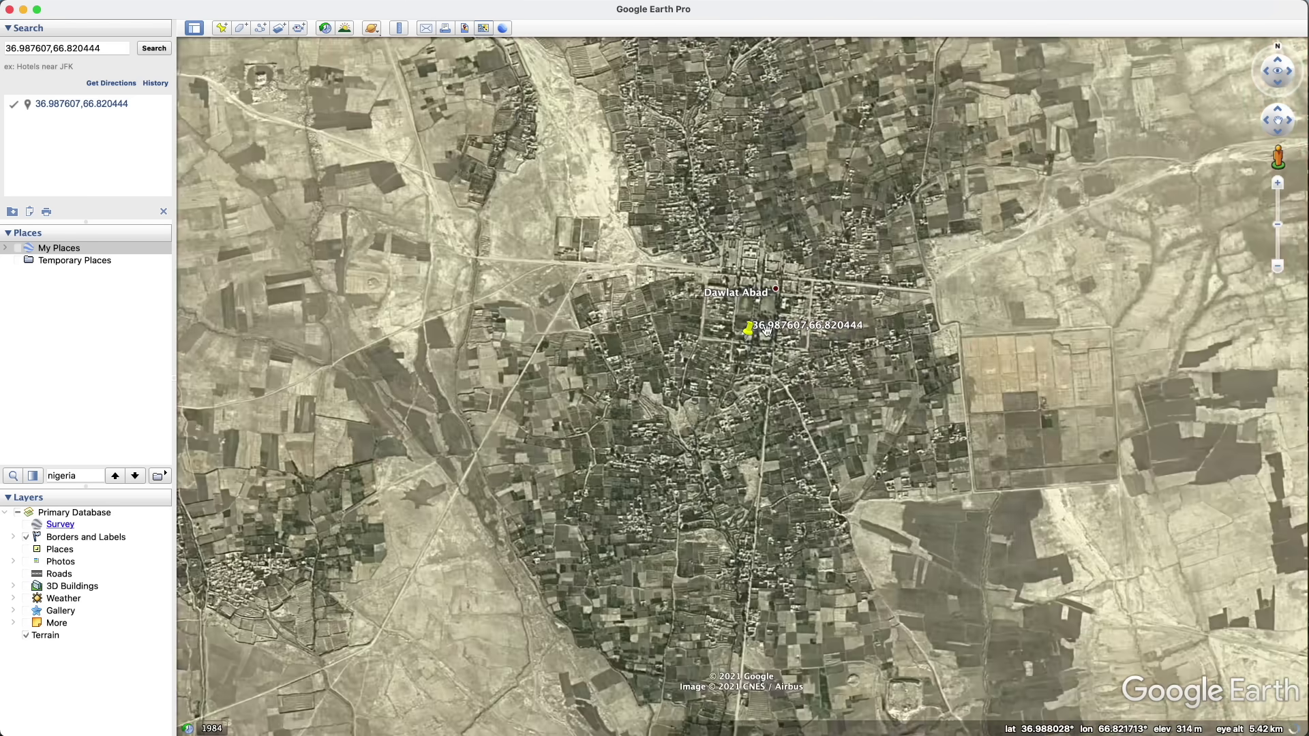
Return to the current imagery and examine the town blocks around the 36.987607,66.820444 placemark up close
{"action": "scroll", "coordinate": [764, 333], "scroll_direction": "up", "scroll_amount": 4}
{"action": "scroll", "coordinate": [764, 334], "scroll_direction": "up", "scroll_amount": 6}
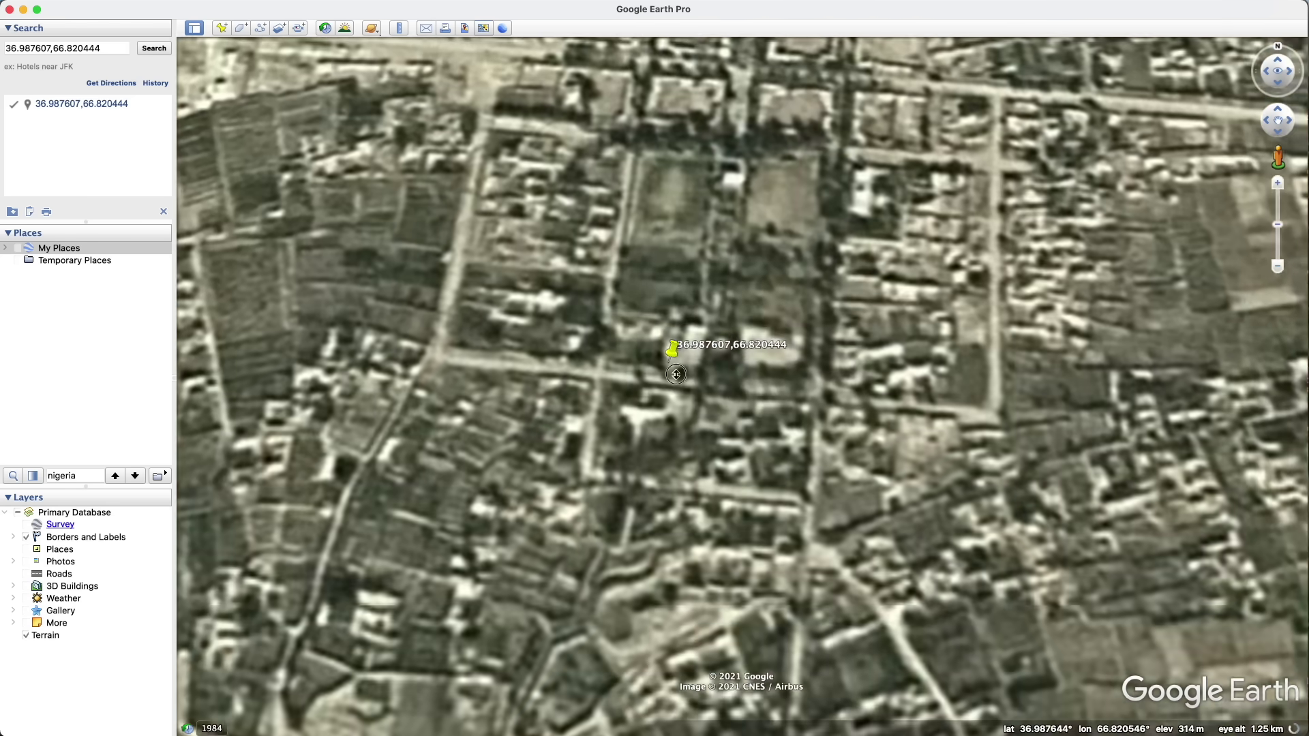
{"action": "mouse_move", "coordinate": [676, 349]}
{"action": "left_mouse_down"}
{"action": "mouse_move", "coordinate": [932, 589]}
{"action": "mouse_move", "coordinate": [689, 147]}
{"action": "left_mouse_up"}
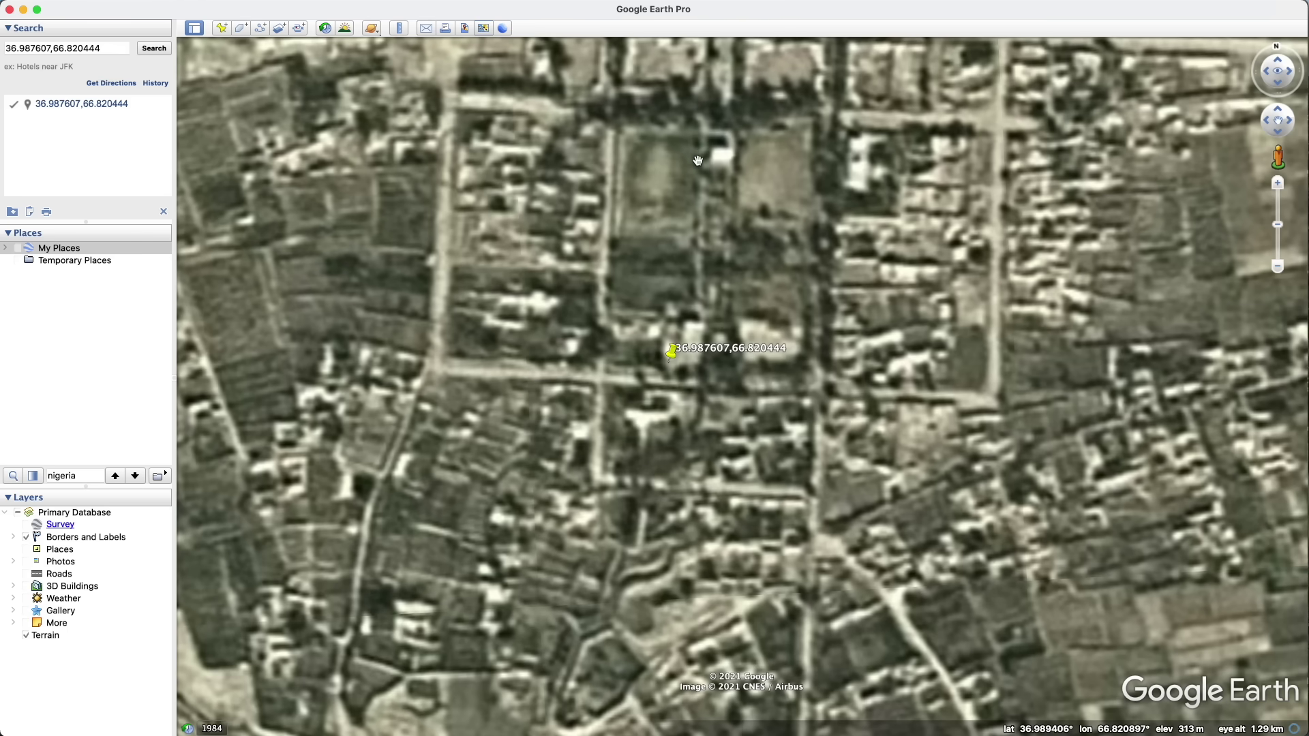
{"action": "left_click_drag", "start_coordinate": [697, 161], "coordinate": [716, 200]}
{"action": "scroll", "coordinate": [716, 199], "scroll_direction": "down", "scroll_amount": 3}
{"action": "scroll", "coordinate": [685, 331], "scroll_direction": "up", "scroll_amount": 2}
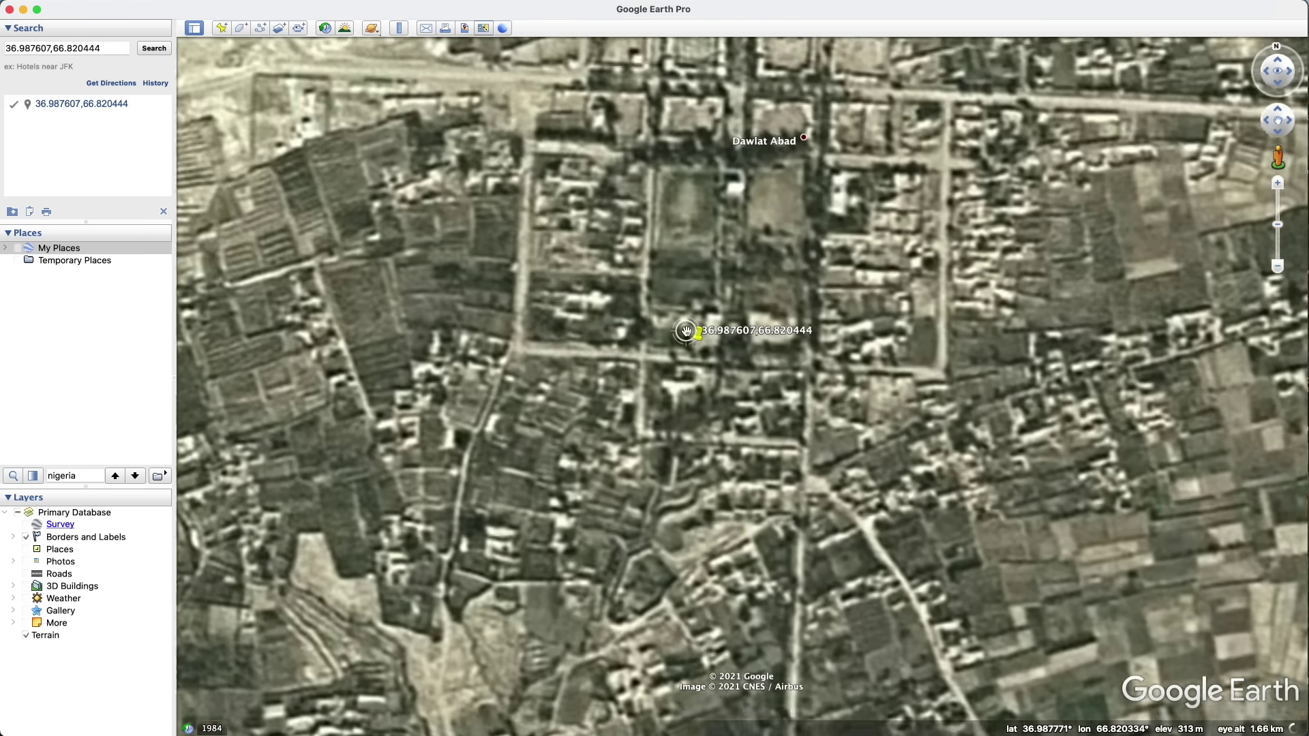
{"action": "scroll", "coordinate": [686, 331], "scroll_direction": "up", "scroll_amount": 2}
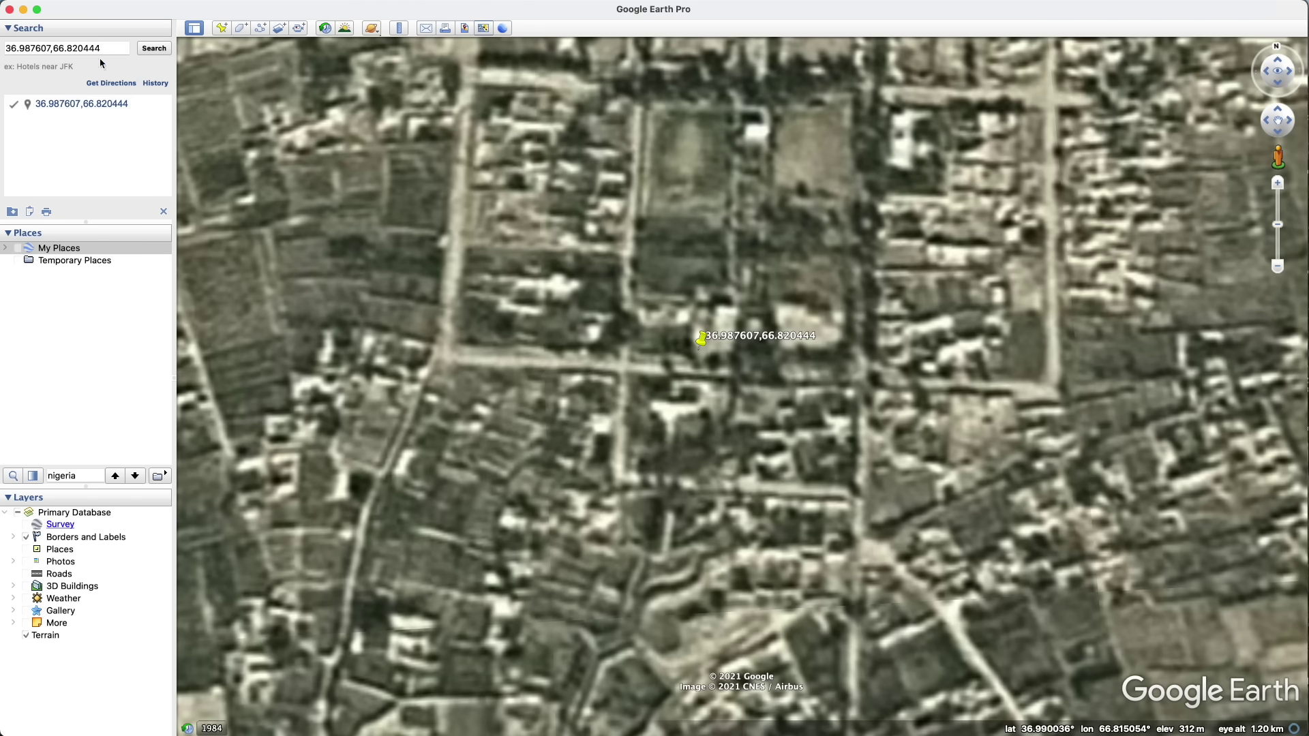
Switch between Zoom Earth and Google Earth Pro to compare their imagery of the site at 36.987607,66.820444
{"action": "key", "text": "super+Tab"}
{"action": "key", "text": "super+Tab"}
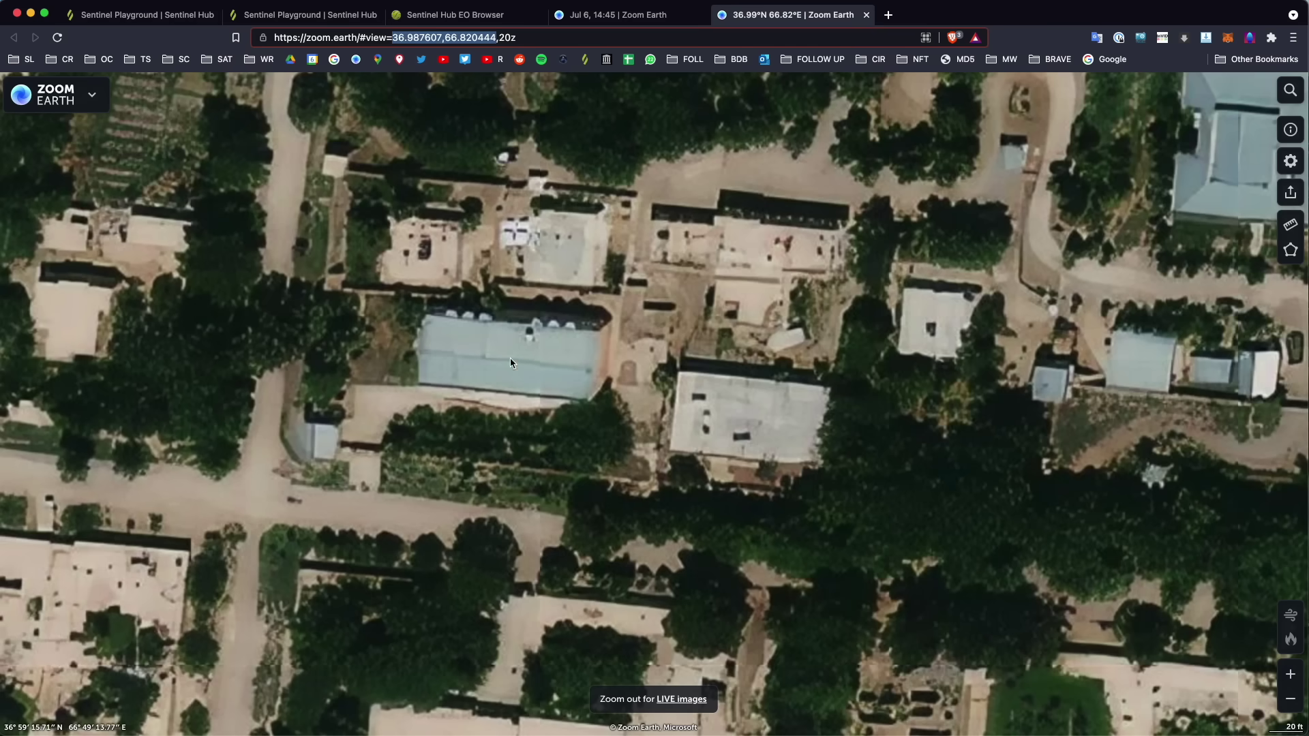
{"action": "scroll", "coordinate": [868, 397], "scroll_direction": "down", "scroll_amount": 5}
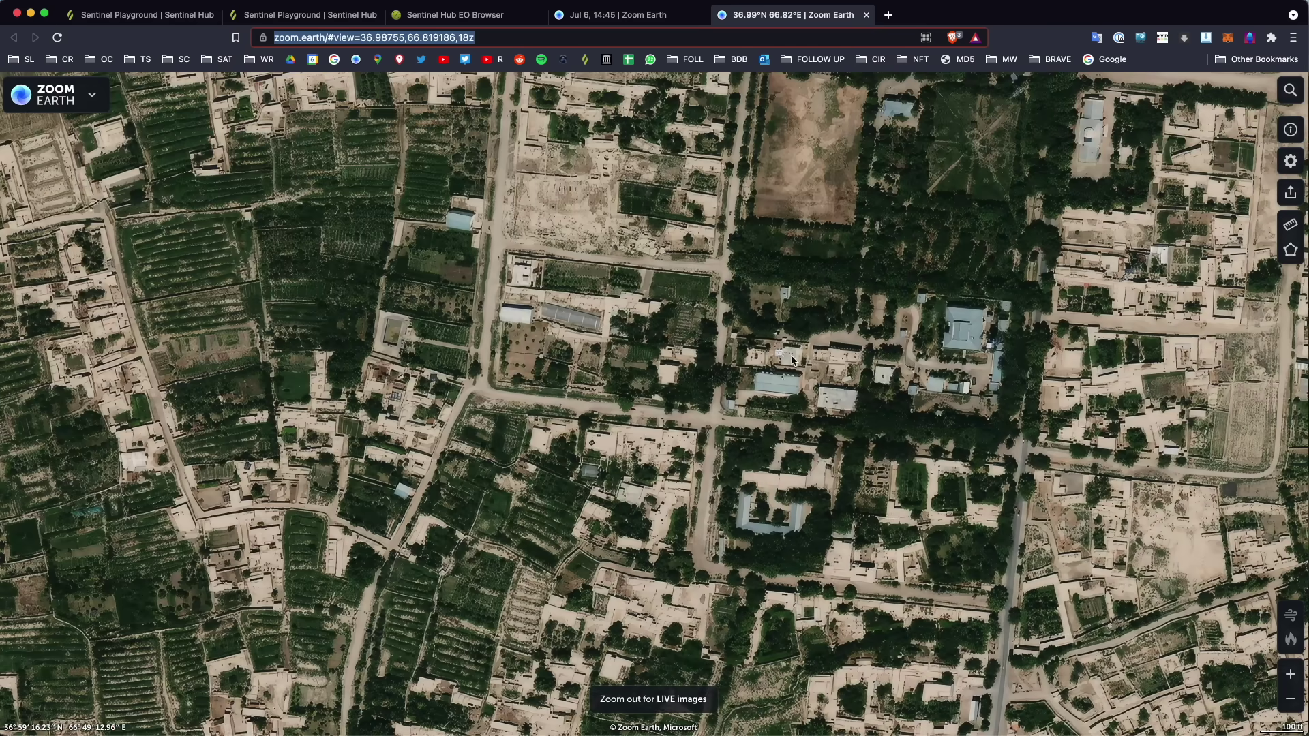
{"action": "key", "text": "super+Tab"}
{"action": "key", "text": "super+Tab"}
{"action": "scroll", "coordinate": [797, 409], "scroll_direction": "up", "scroll_amount": 2}
{"action": "key", "text": "super+Tab"}
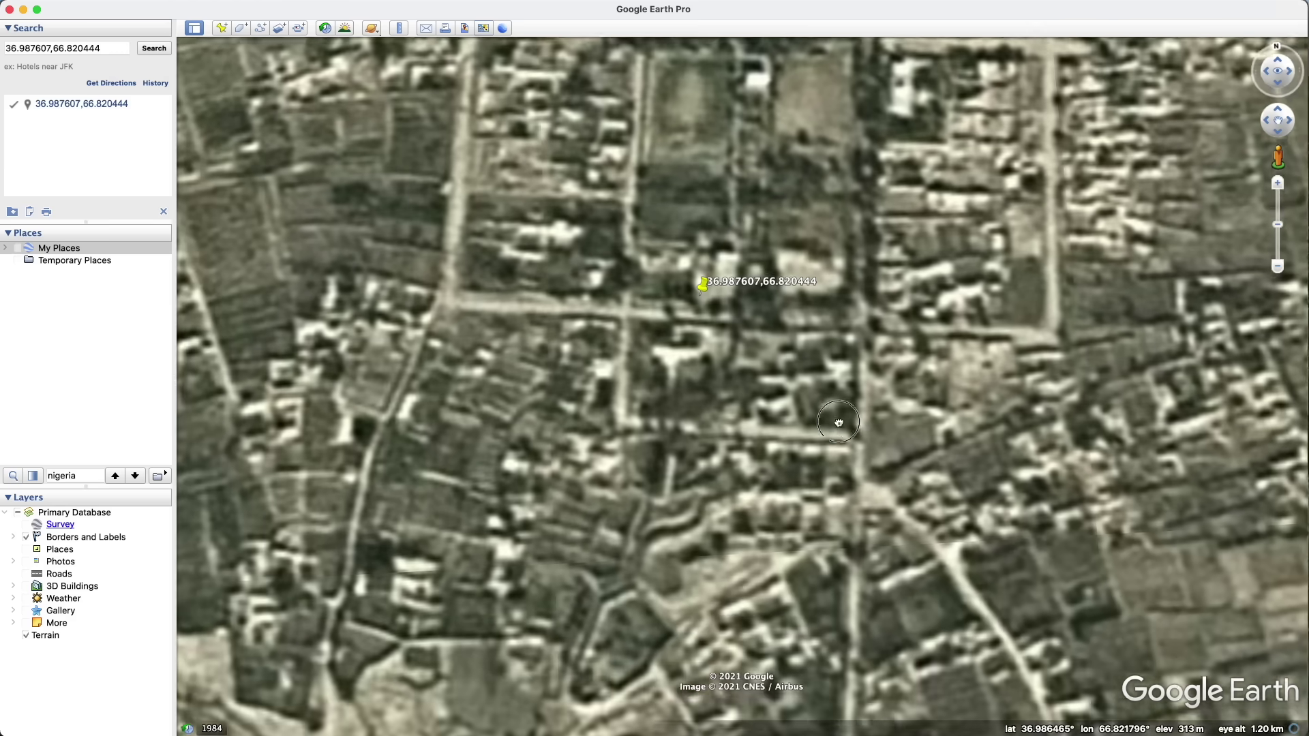
{"action": "key", "text": "super+Tab"}
Examine the blue-roofed buildings and tree-lined compounds around the site in the Zoom Earth imagery
{"action": "left_click_drag", "start_coordinate": [713, 415], "coordinate": [588, 531]}
{"action": "left_click_drag", "start_coordinate": [756, 457], "coordinate": [715, 476]}
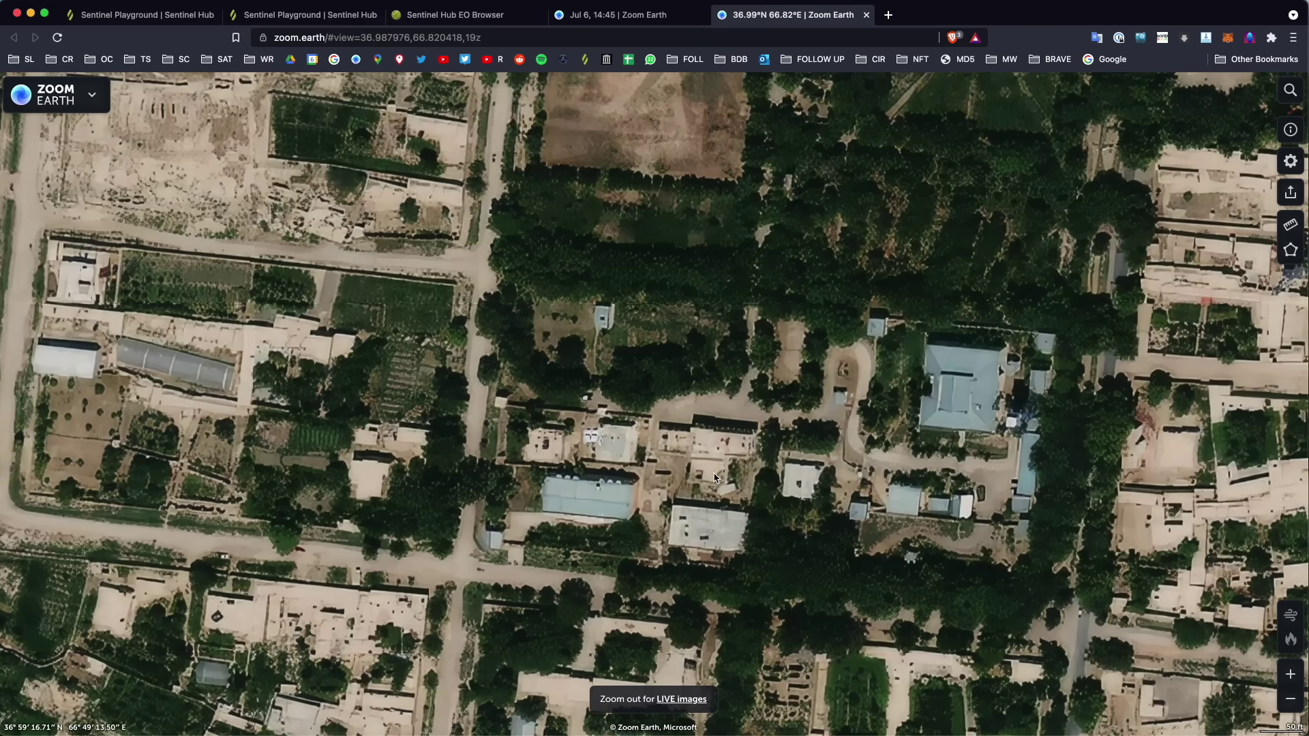
{"action": "scroll", "coordinate": [715, 477], "scroll_direction": "down", "scroll_amount": 2}
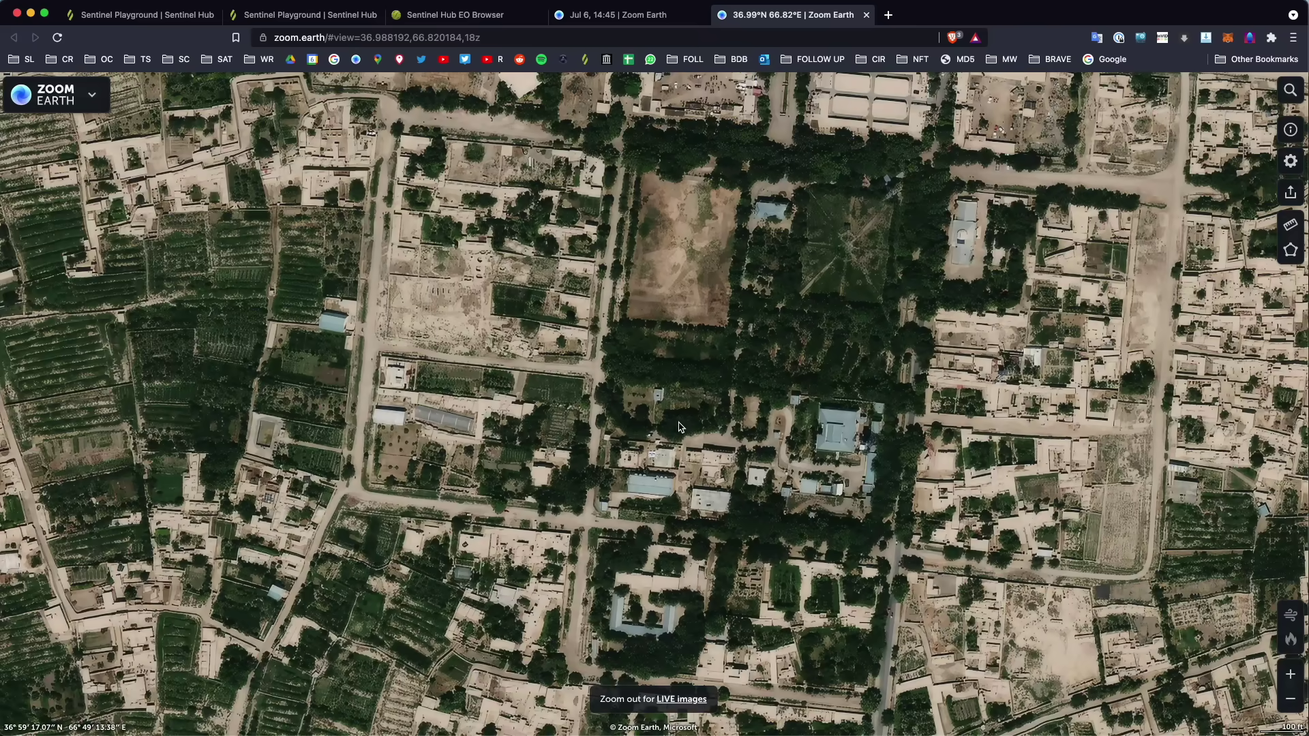
{"action": "scroll", "coordinate": [988, 354], "scroll_direction": "up", "scroll_amount": 2}
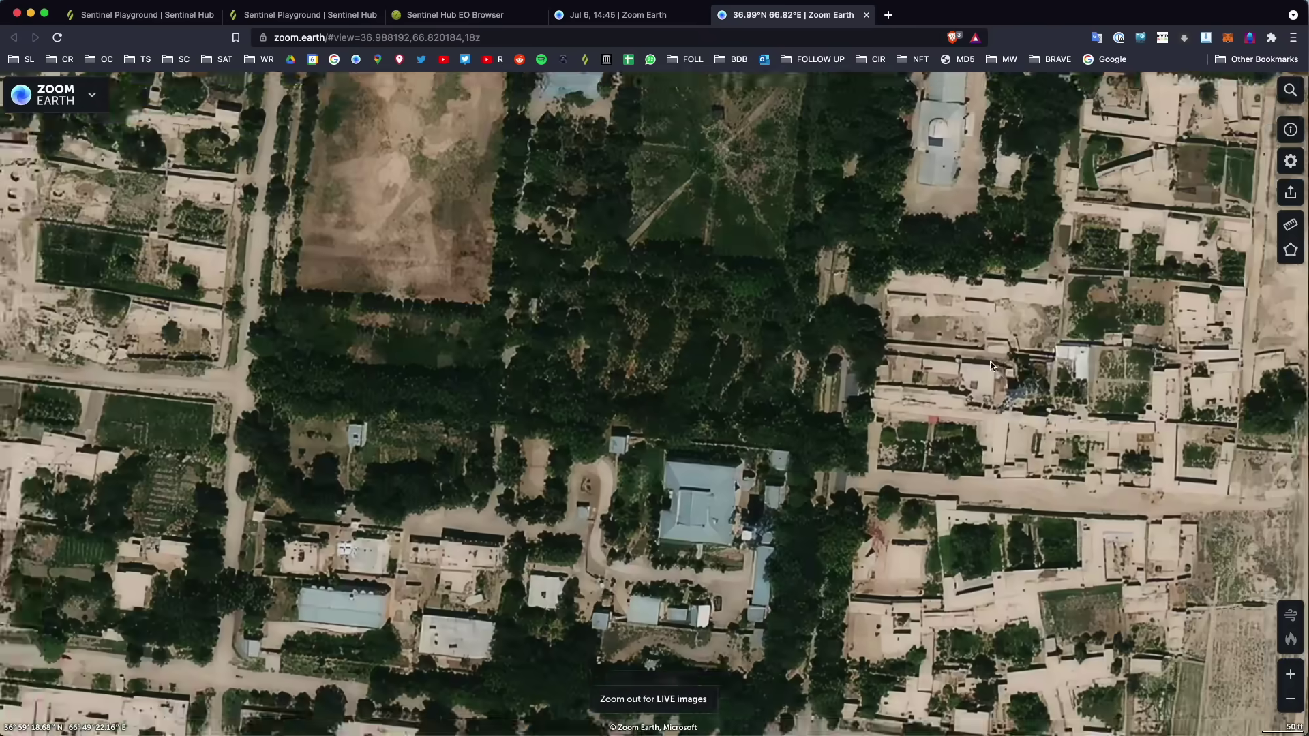
{"action": "left_click_drag", "start_coordinate": [688, 484], "coordinate": [950, 281]}
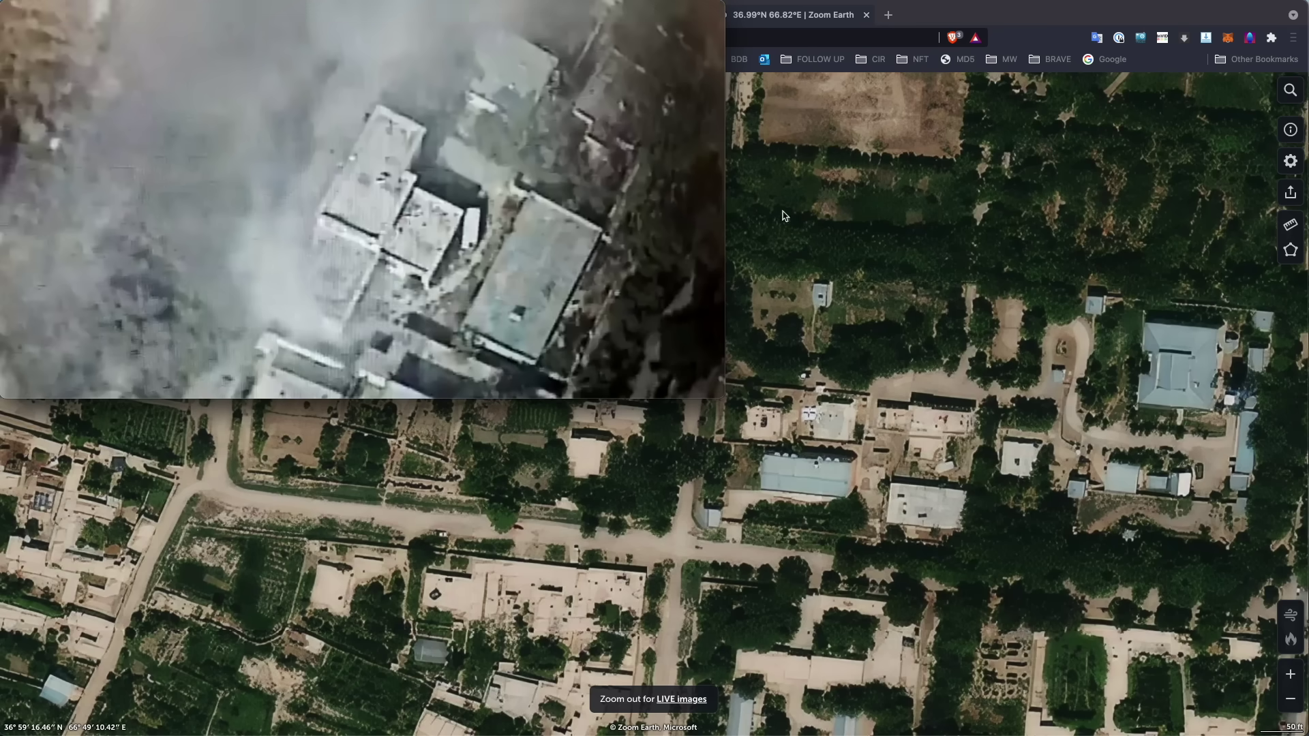
Place the MoDAfghanistan video window over the map and compare its buildings with the Zoom Earth and Google Earth Pro imagery
{"action": "left_click_drag", "start_coordinate": [251, 332], "coordinate": [328, 329]}
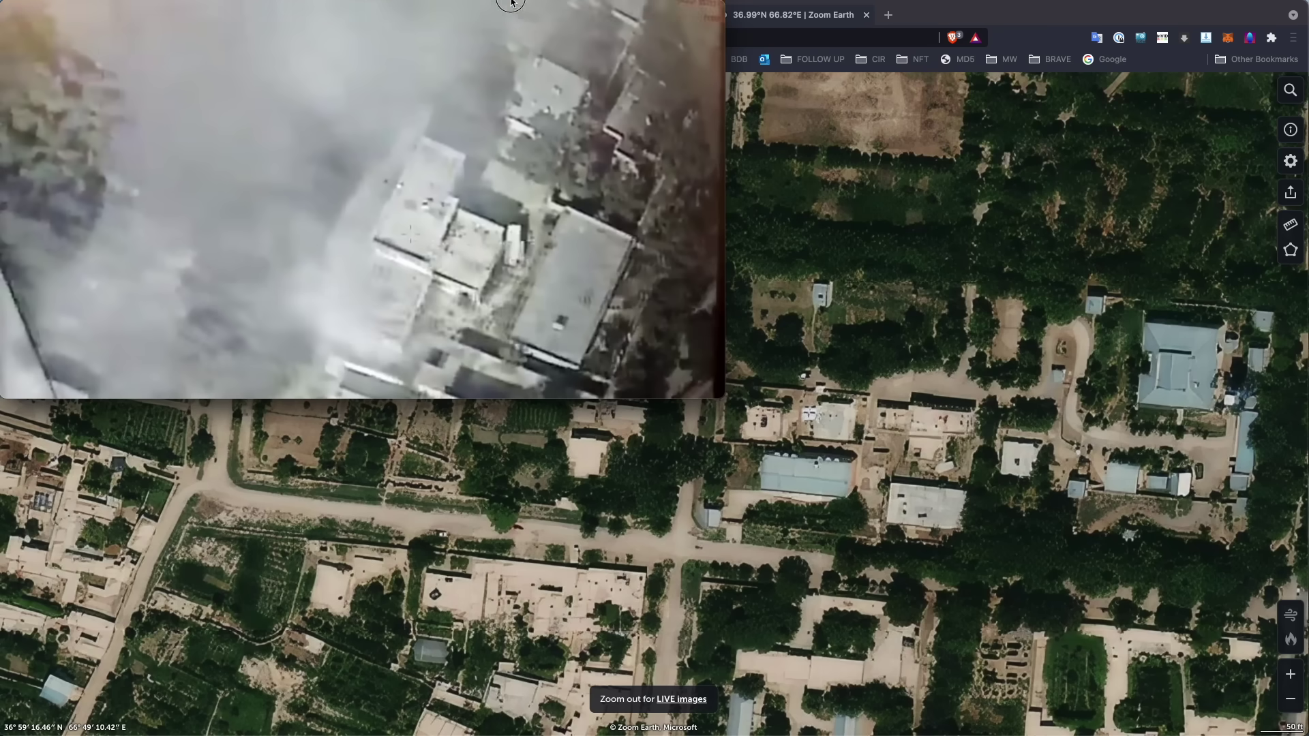
{"action": "left_click_drag", "start_coordinate": [528, 15], "coordinate": [674, 244]}
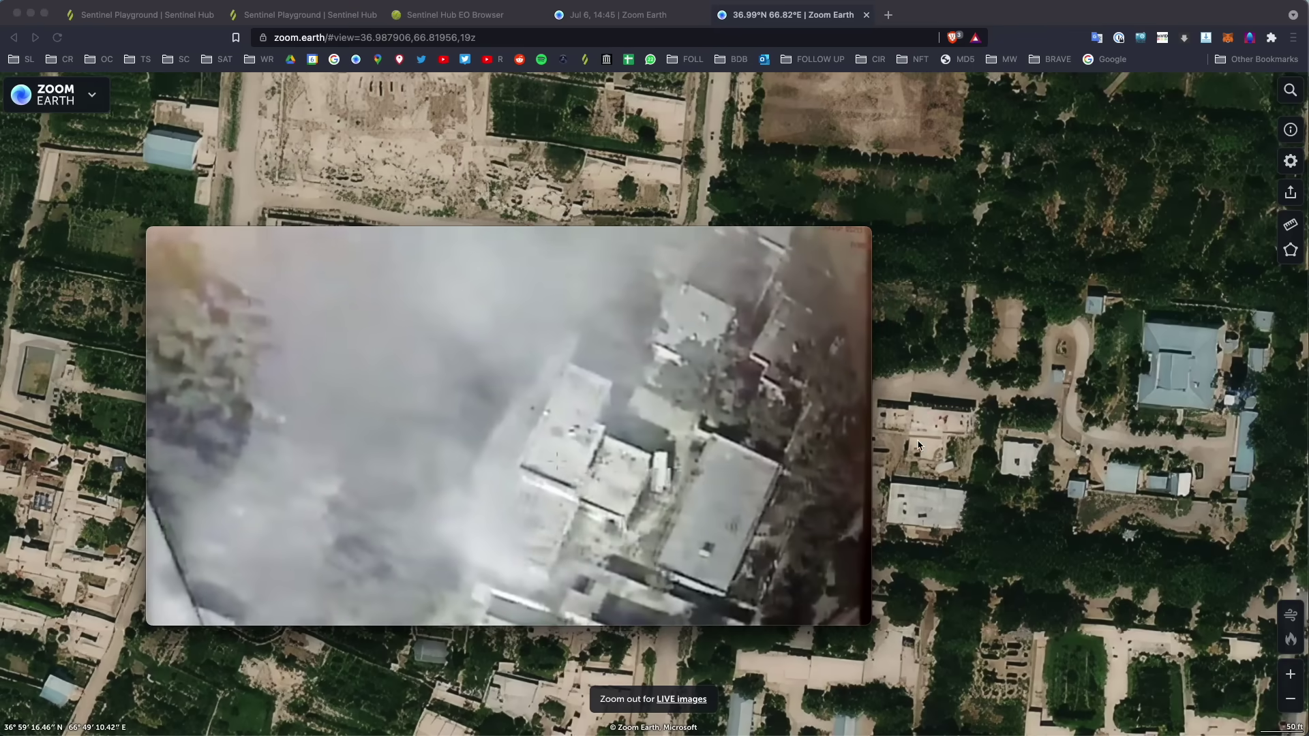
{"action": "key", "text": "super+Tab"}
{"action": "key", "text": "super+Tab"}
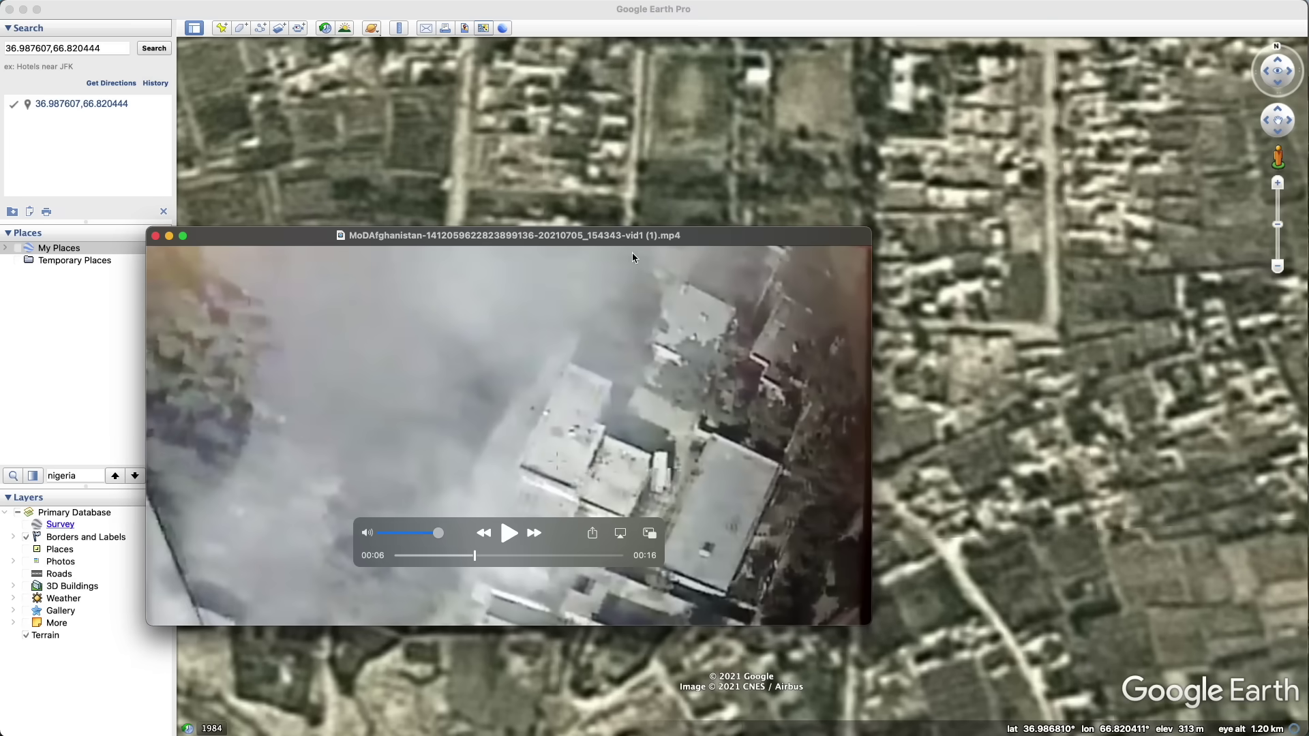
Return to Zoom Earth's Jul 16 live view of the Middle East and toggle the wildfires and heat layer off and on
{"action": "scroll", "coordinate": [770, 381], "scroll_direction": "down", "scroll_amount": 5}
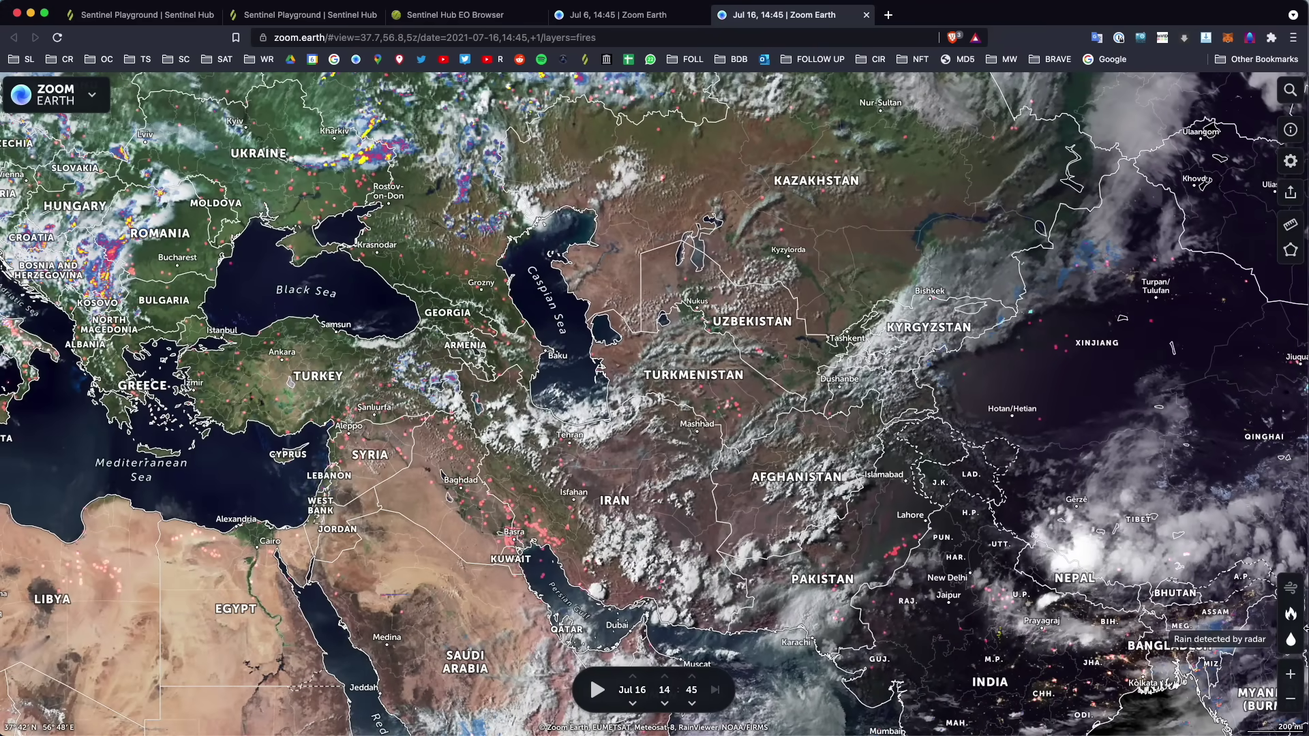
{"action": "left_click", "coordinate": [1291, 616]}
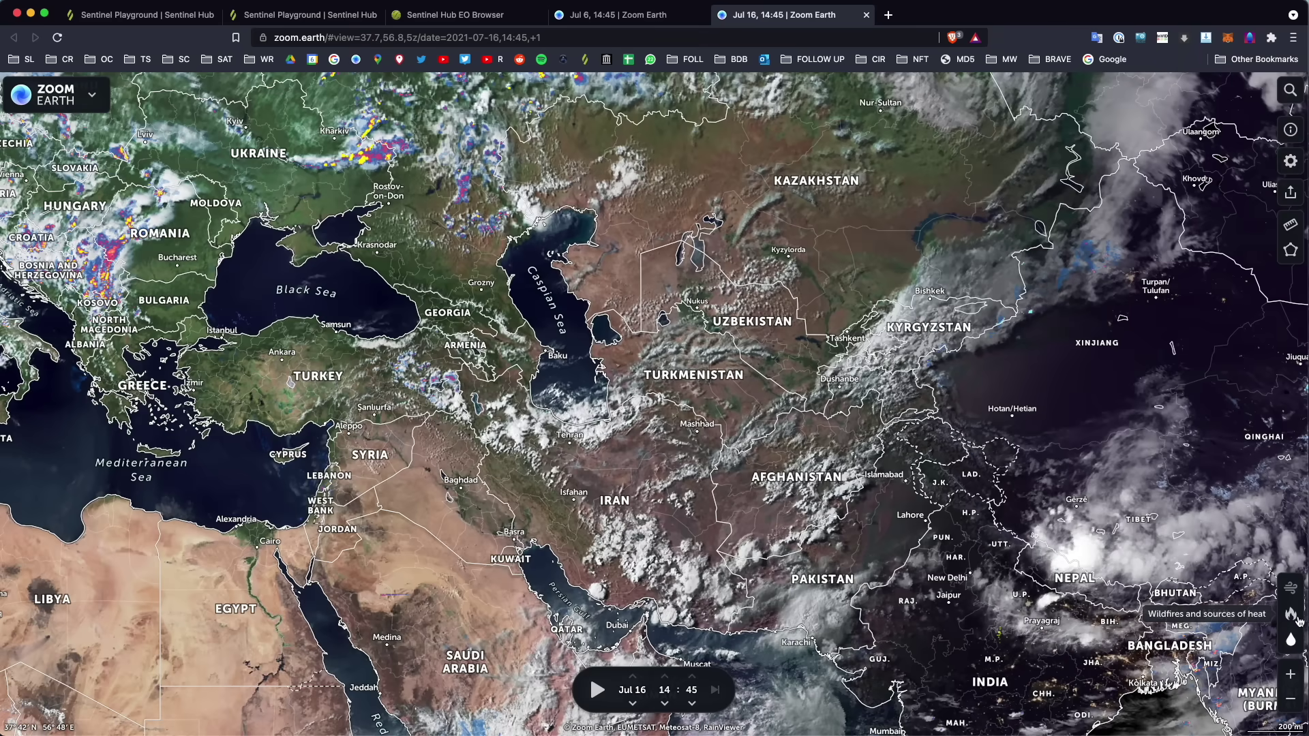
{"action": "left_click", "coordinate": [1296, 618]}
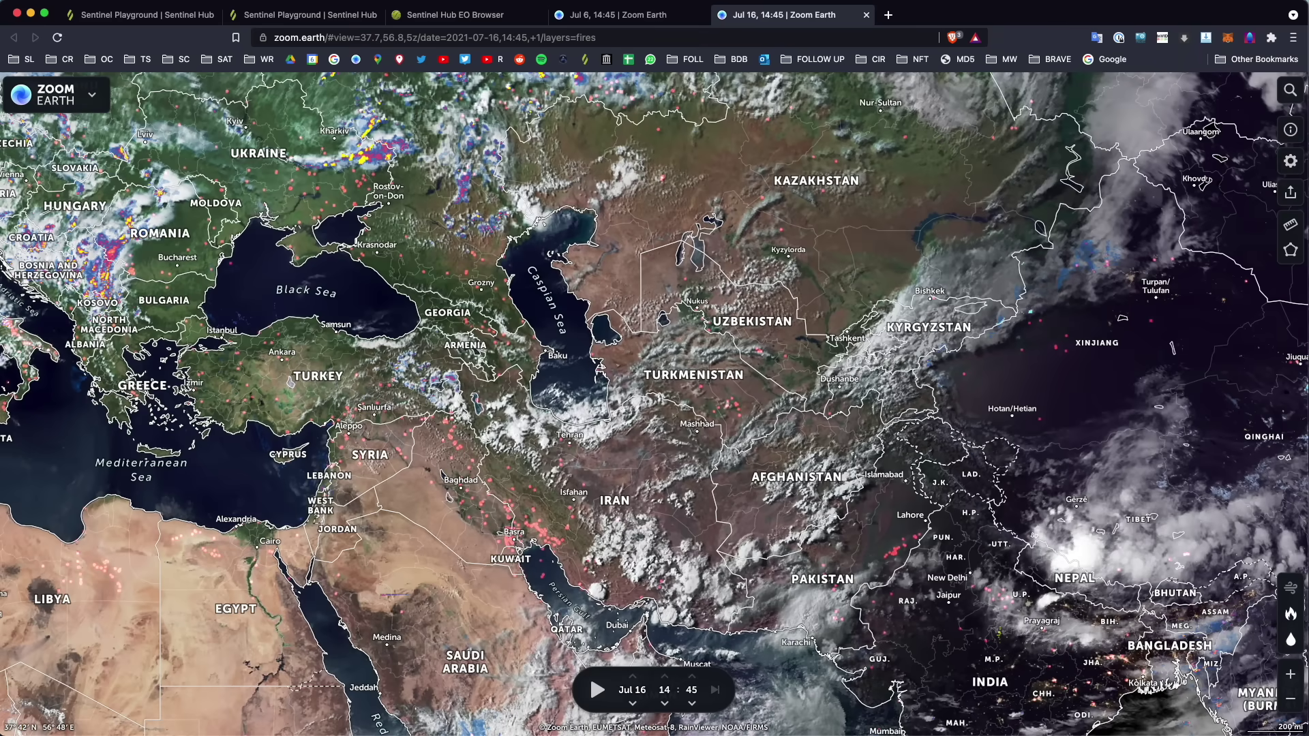
Examine the fire and heat points around Basra and Shatt al Arab, north of Kuwait
{"action": "scroll", "coordinate": [508, 541], "scroll_direction": "up", "scroll_amount": 3}
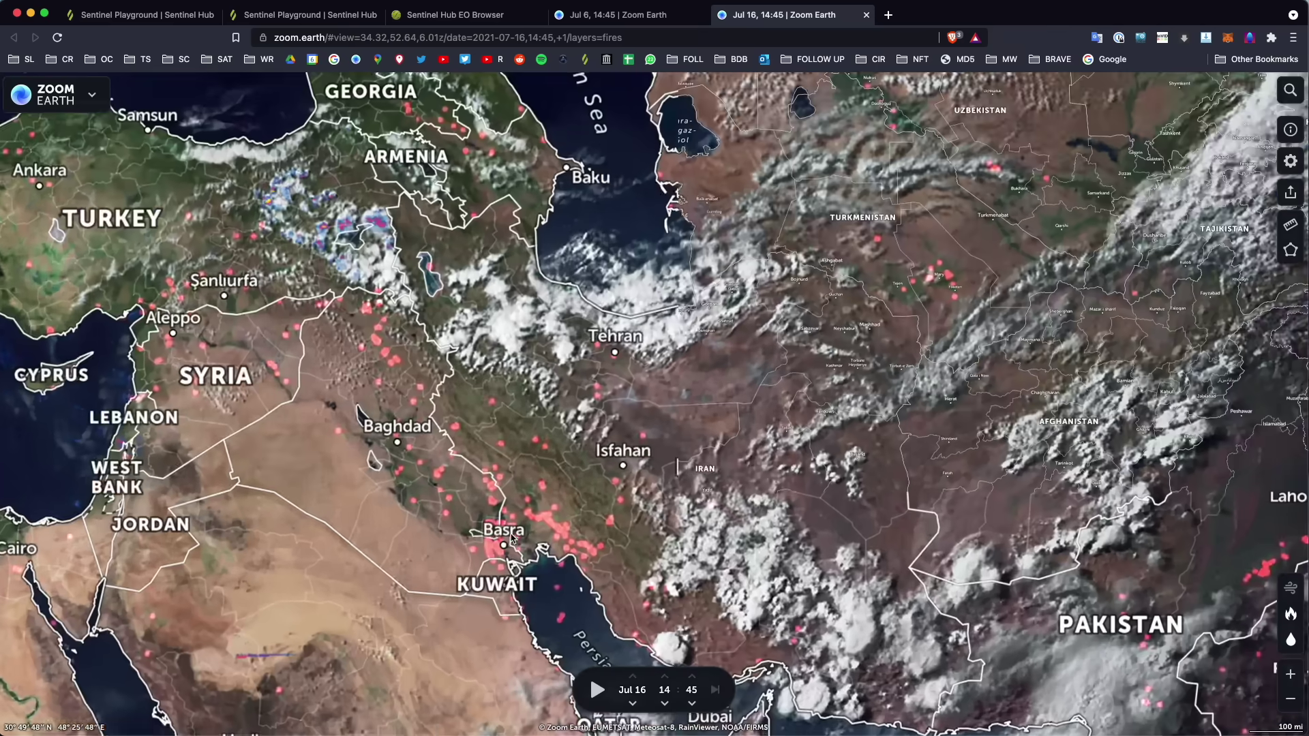
{"action": "scroll", "coordinate": [506, 549], "scroll_direction": "up", "scroll_amount": 3}
{"action": "scroll", "coordinate": [506, 549], "scroll_direction": "up", "scroll_amount": 5}
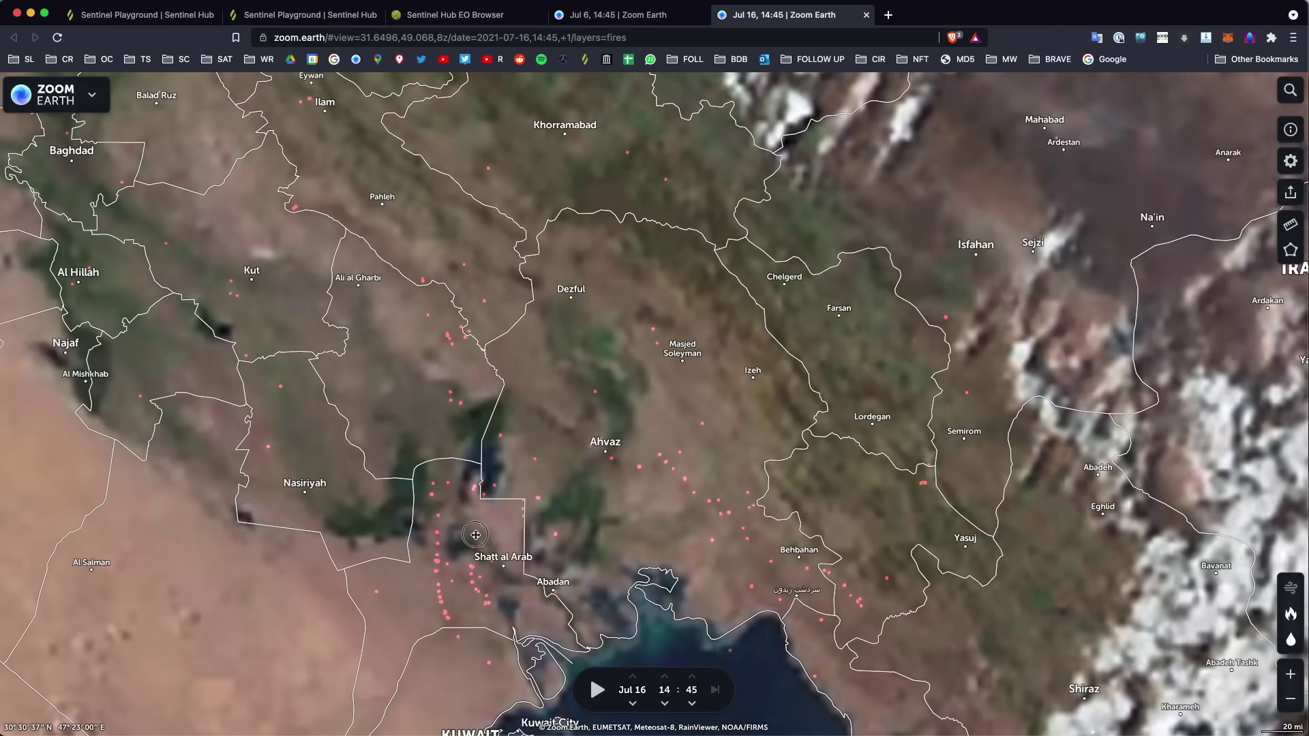
{"action": "left_click_drag", "start_coordinate": [475, 536], "coordinate": [576, 422]}
{"action": "scroll", "coordinate": [568, 436], "scroll_direction": "up", "scroll_amount": 3}
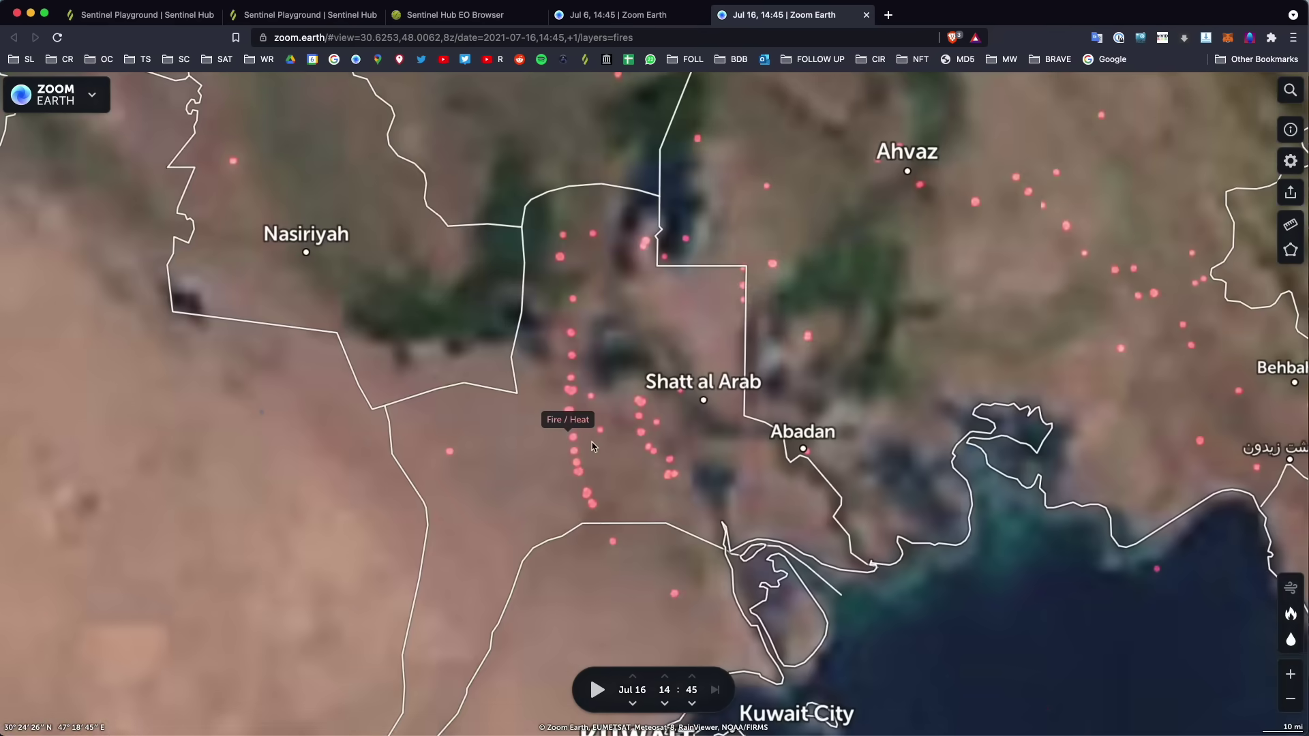
{"action": "scroll", "coordinate": [590, 446], "scroll_direction": "up", "scroll_amount": 10}
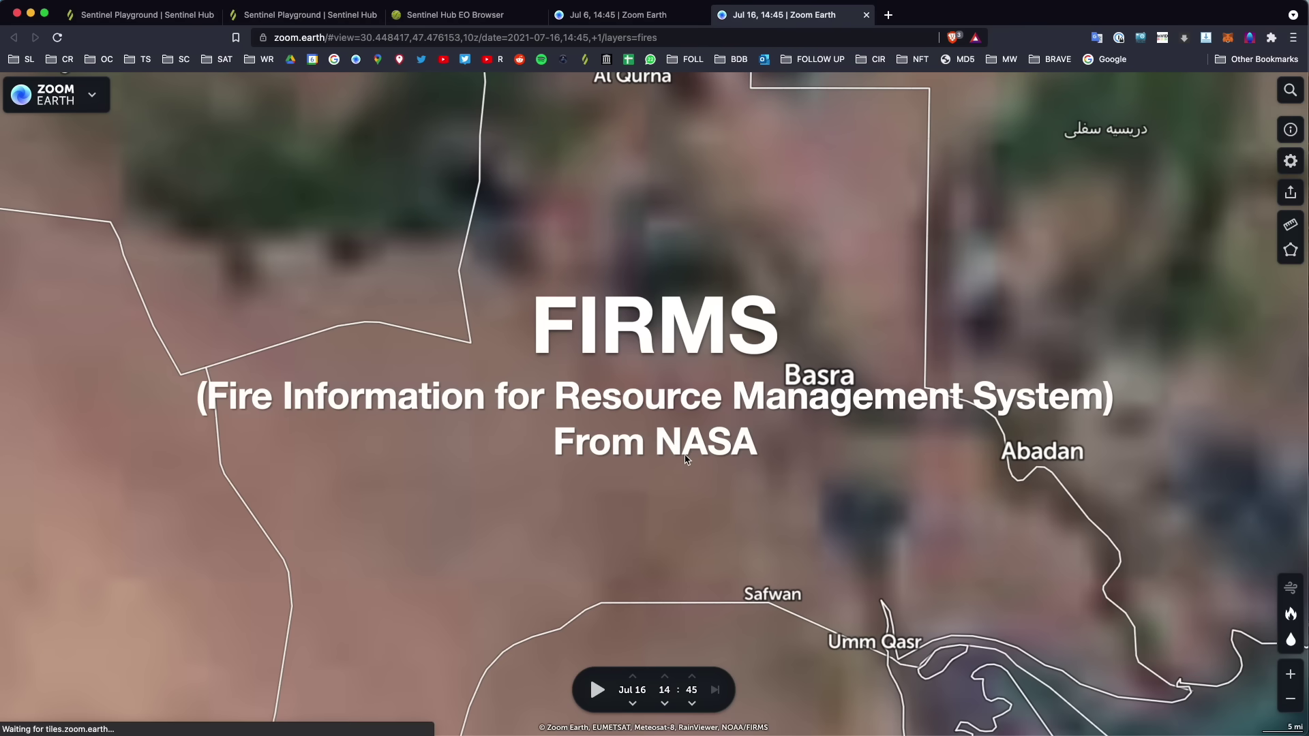
{"action": "scroll", "coordinate": [685, 459], "scroll_direction": "down", "scroll_amount": 4}
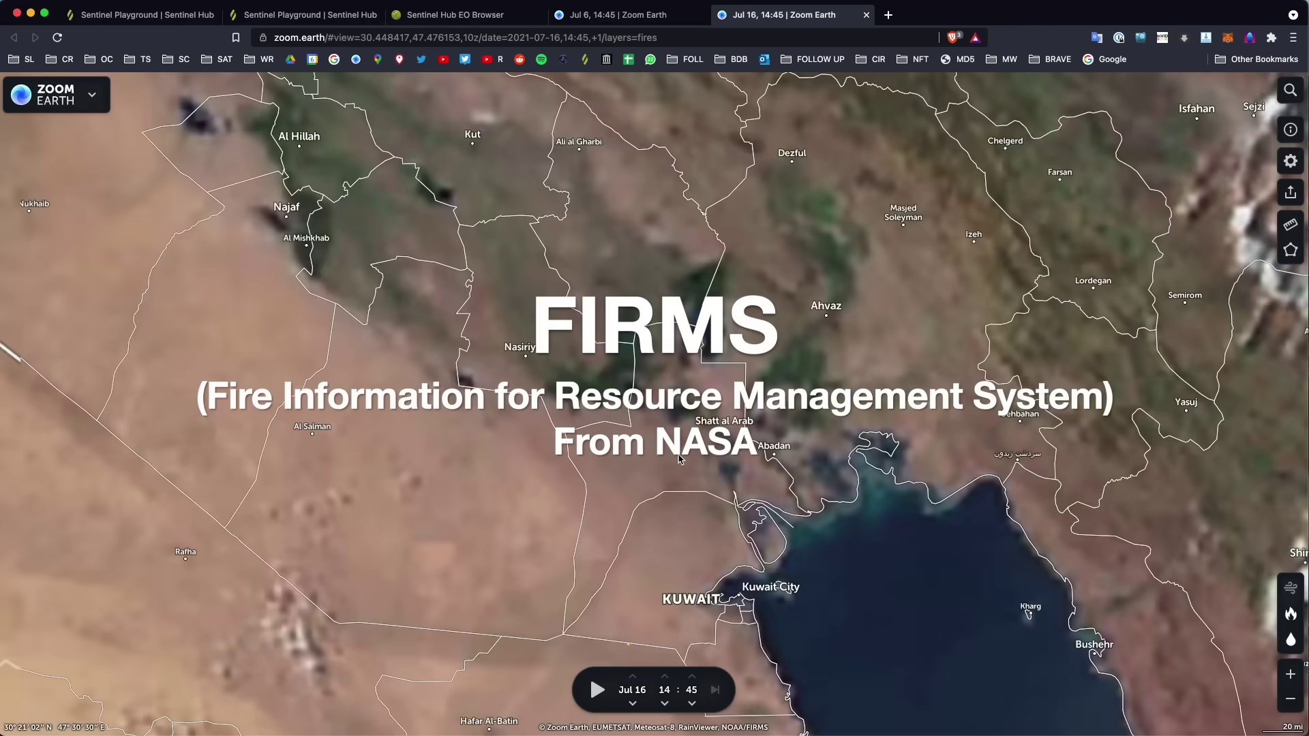
{"action": "scroll", "coordinate": [667, 455], "scroll_direction": "up", "scroll_amount": 10}
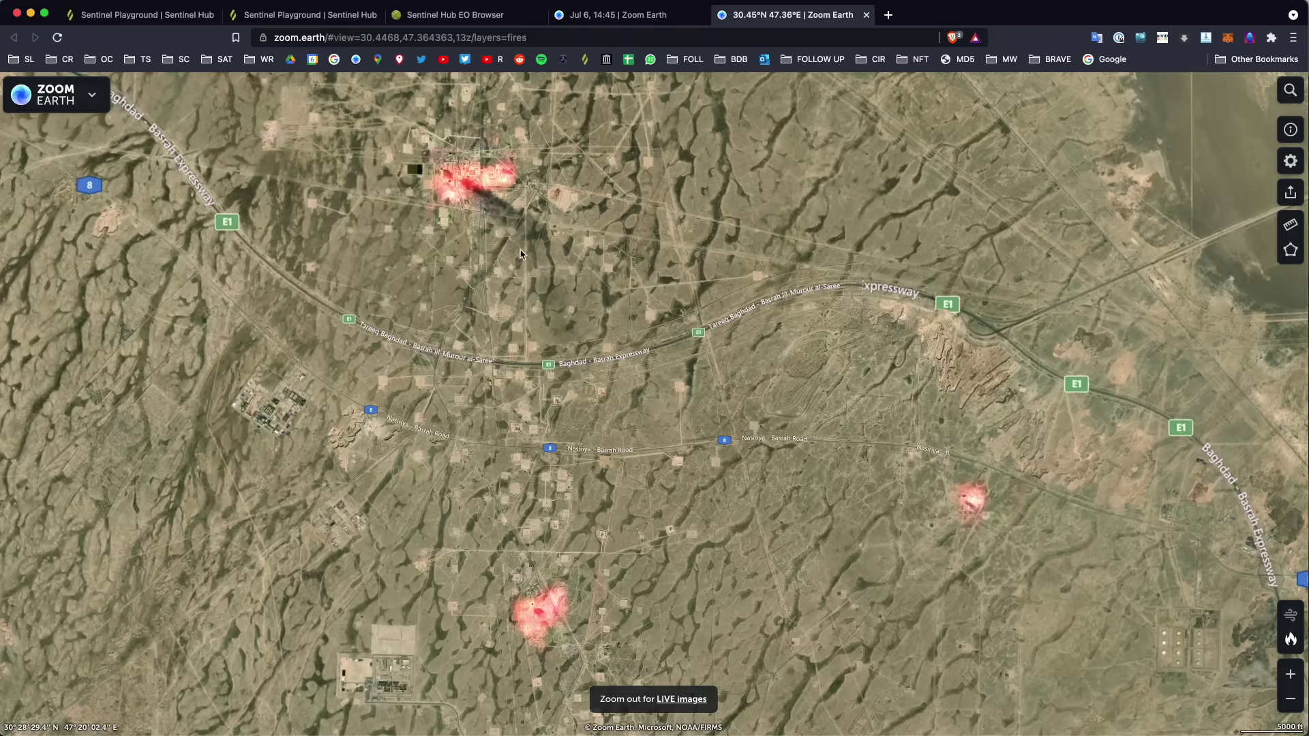
Inspect the fire and heat spot north of the Baghdad - Basrah Expressway and its burning flares up close
{"action": "left_click_drag", "start_coordinate": [520, 255], "coordinate": [552, 360]}
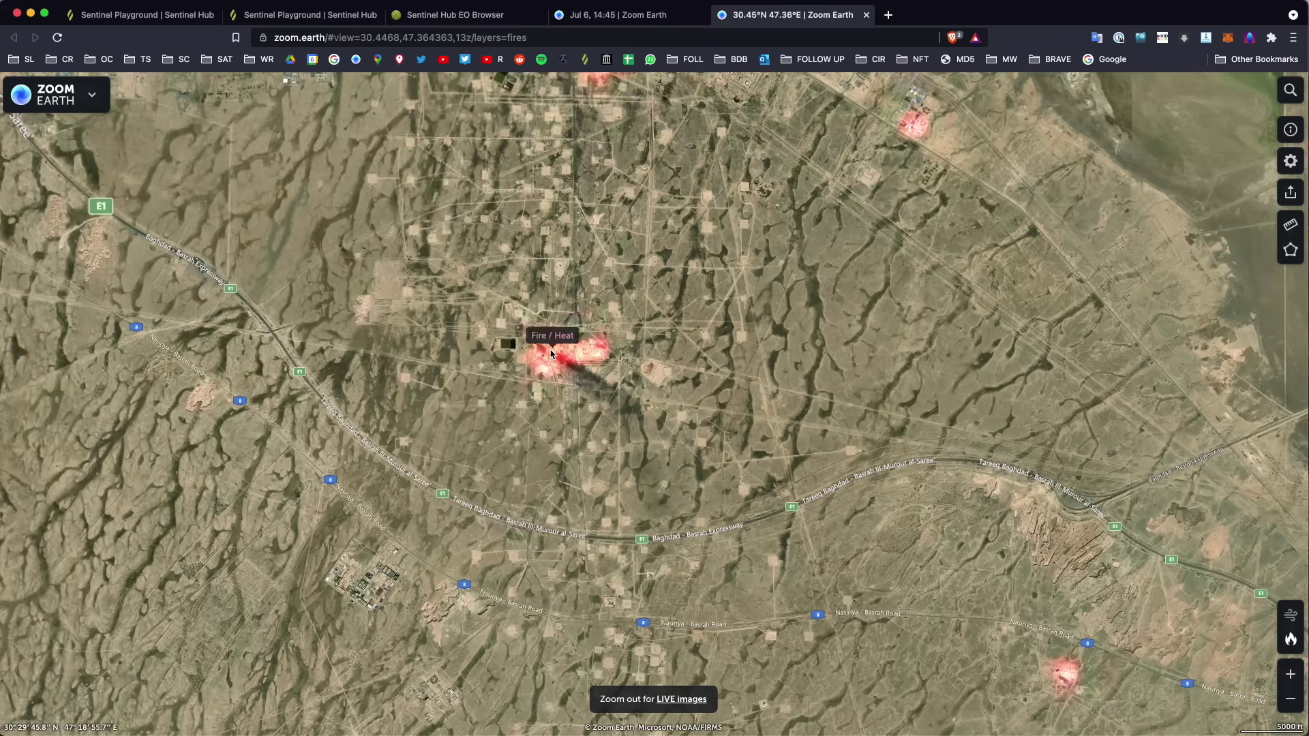
{"action": "scroll", "coordinate": [552, 360], "scroll_direction": "up", "scroll_amount": 2}
{"action": "scroll", "coordinate": [552, 360], "scroll_direction": "up", "scroll_amount": 5}
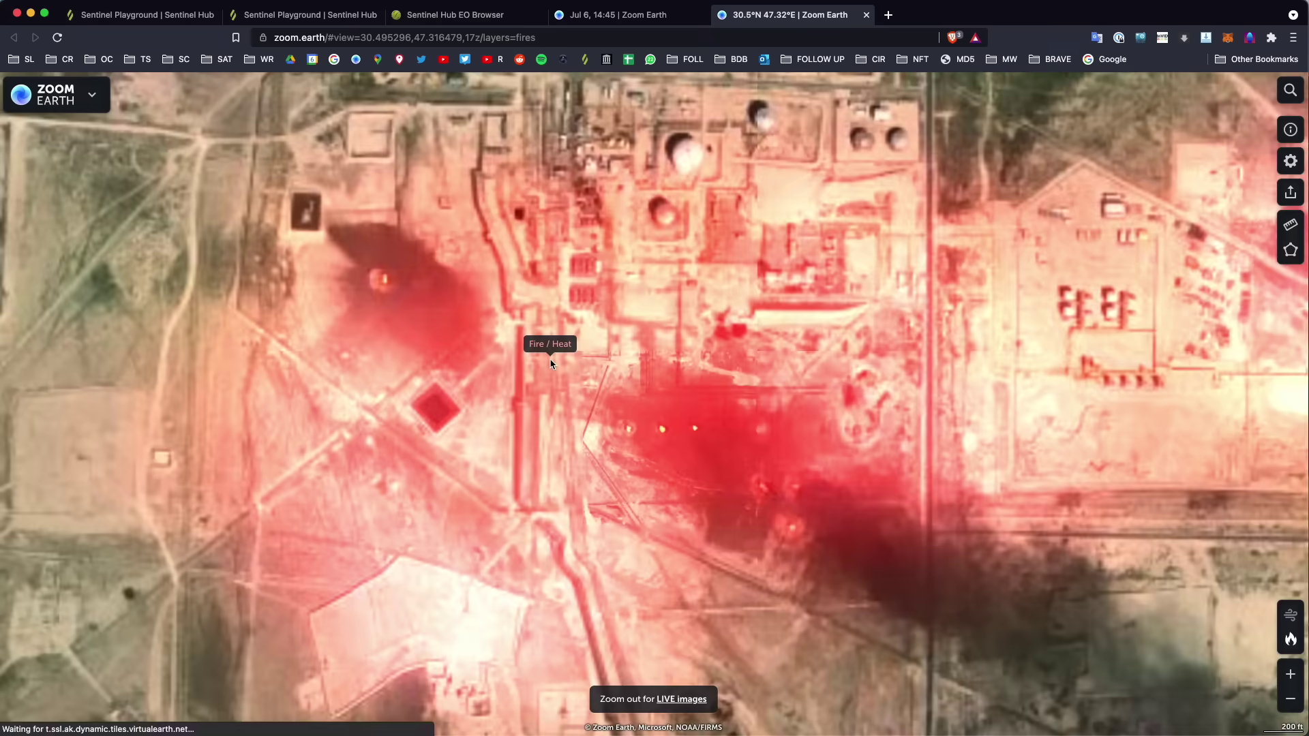
{"action": "scroll", "coordinate": [675, 416], "scroll_direction": "down", "scroll_amount": 4}
{"action": "scroll", "coordinate": [684, 431], "scroll_direction": "up", "scroll_amount": 4}
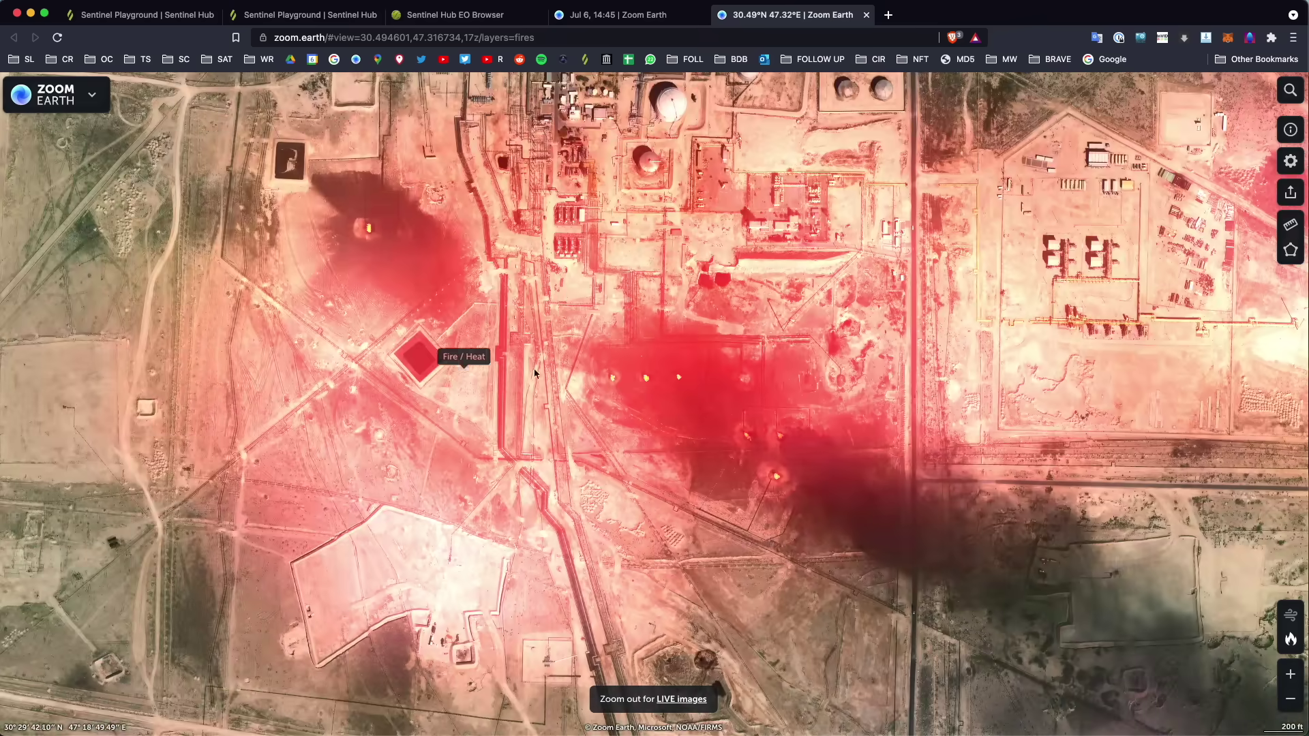
{"action": "scroll", "coordinate": [614, 361], "scroll_direction": "down", "scroll_amount": 2}
{"action": "scroll", "coordinate": [845, 316], "scroll_direction": "down", "scroll_amount": 8}
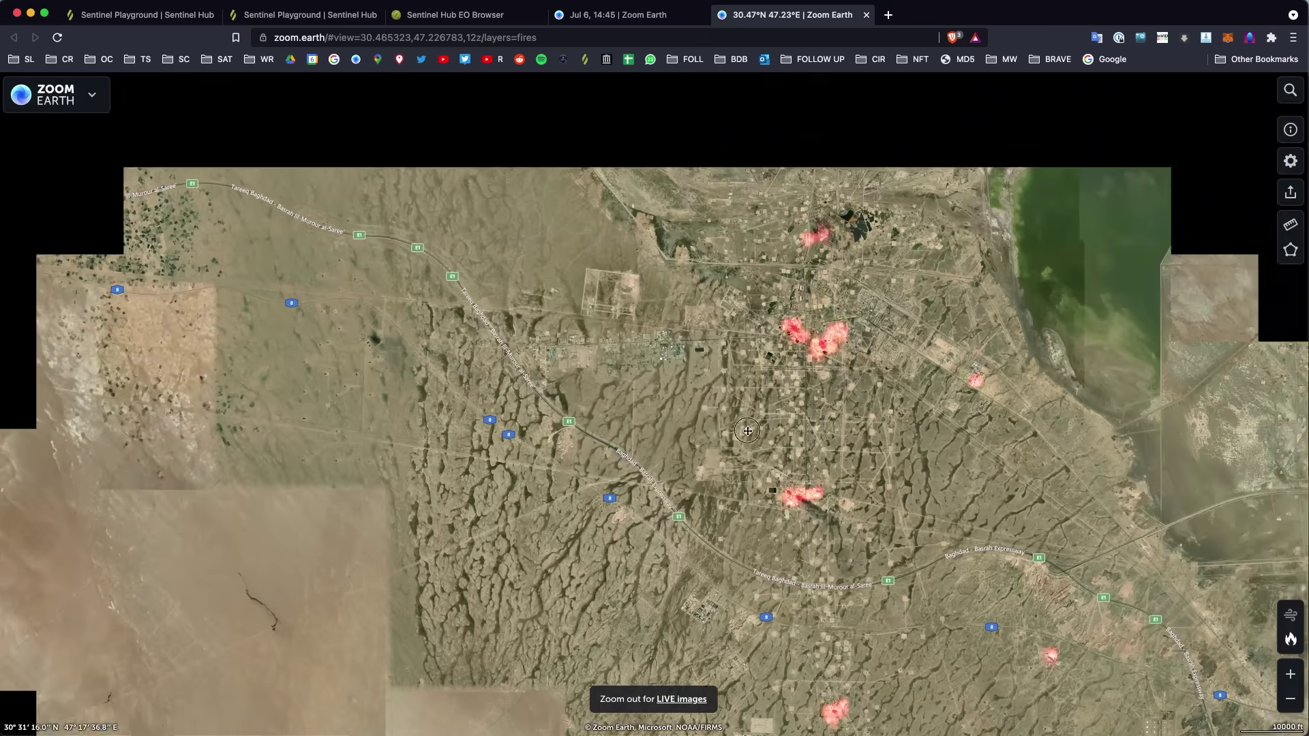
Inspect the neighbouring clusters of fire and heat spots farther north among the well pads
{"action": "scroll", "coordinate": [812, 355], "scroll_direction": "up", "scroll_amount": 4}
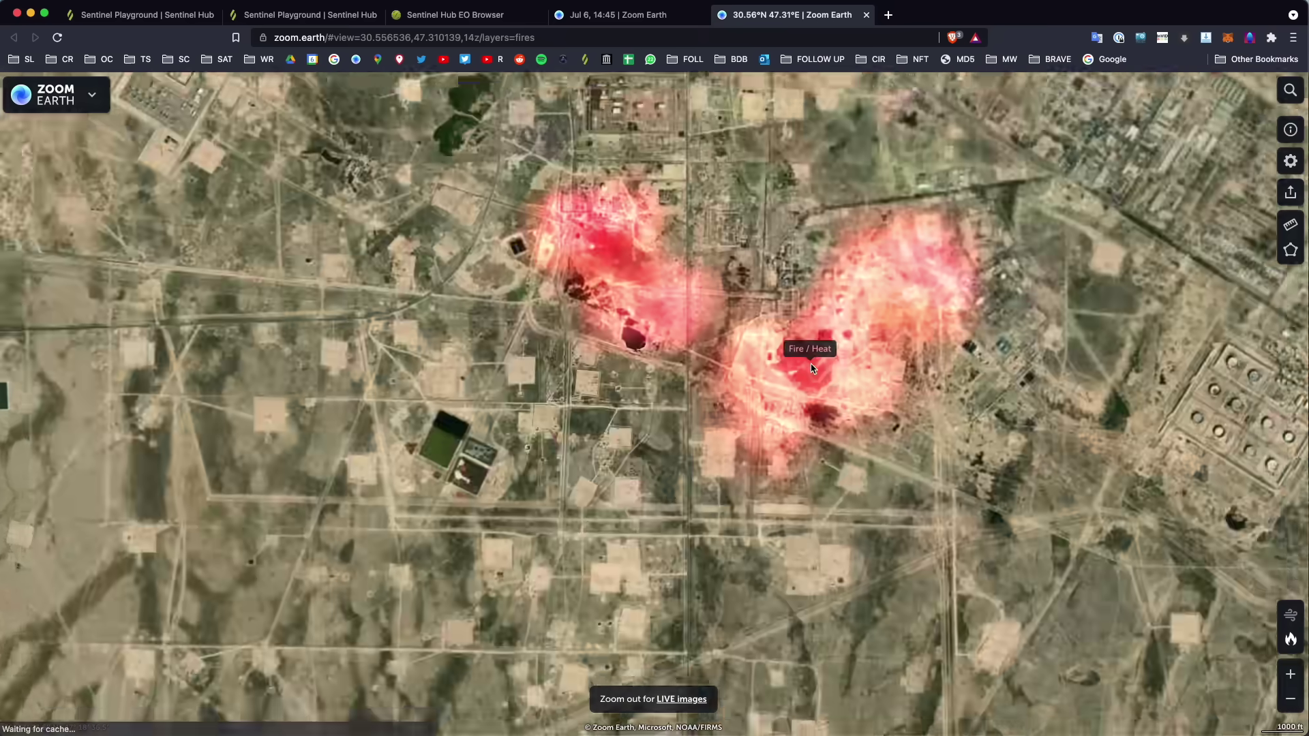
{"action": "scroll", "coordinate": [811, 369], "scroll_direction": "up", "scroll_amount": 3}
{"action": "left_click_drag", "start_coordinate": [788, 372], "coordinate": [986, 544]}
{"action": "scroll", "coordinate": [807, 381], "scroll_direction": "down", "scroll_amount": 4}
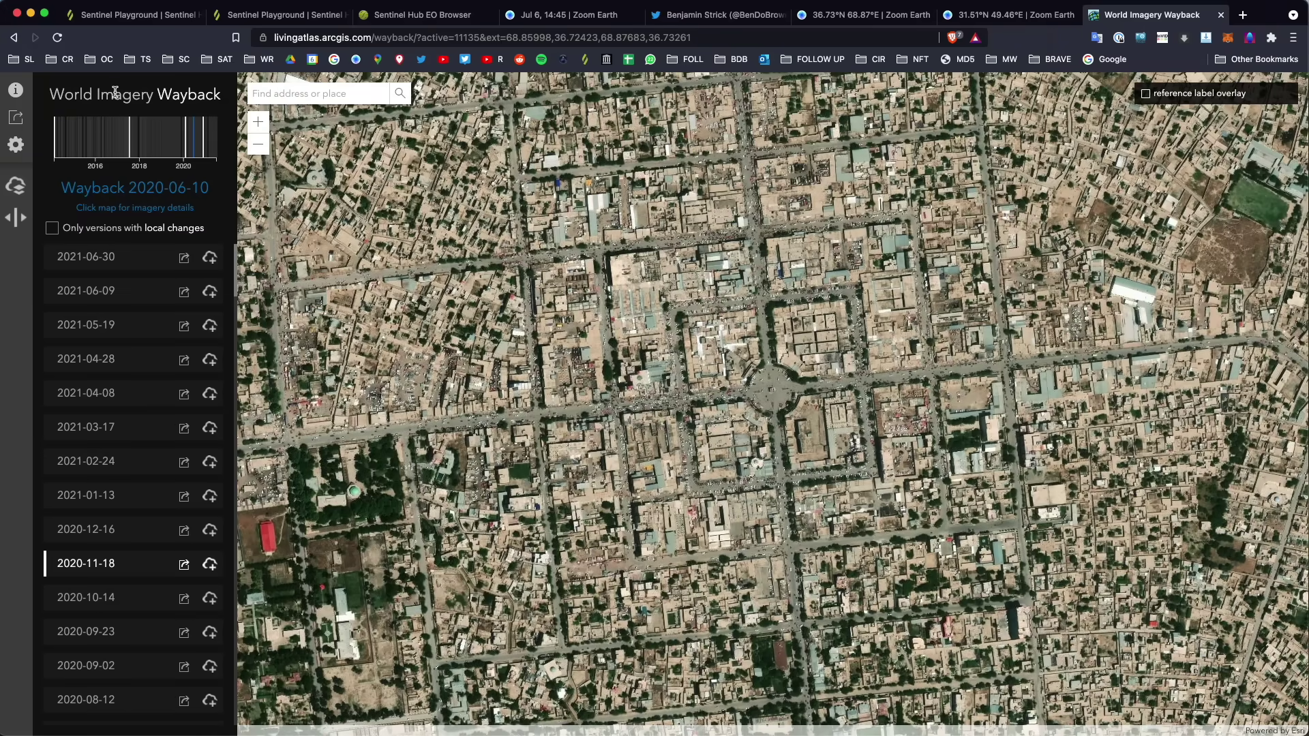
Switch to World Imagery Wayback and preview the 2019-08-07, 2018-11-07 and 2016-04-20 versions of the city
{"action": "left_click", "coordinate": [176, 150]}
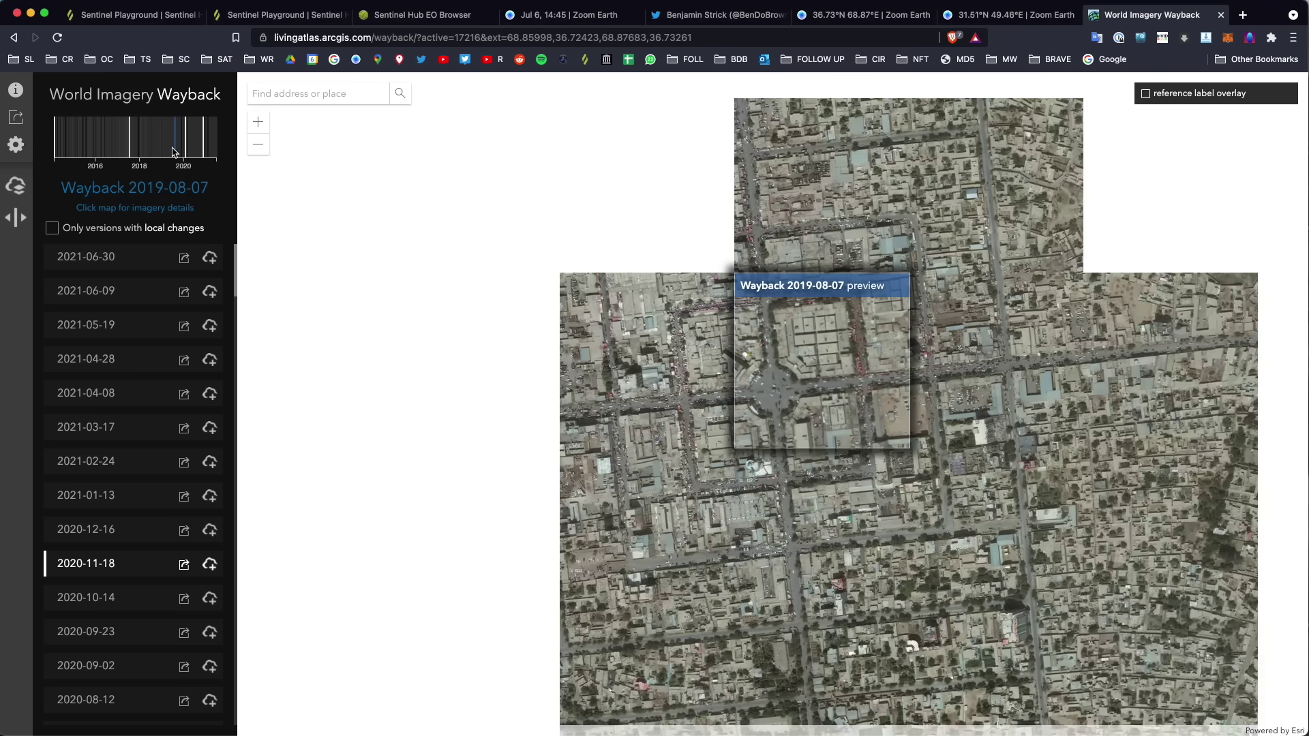
{"action": "left_click", "coordinate": [117, 138]}
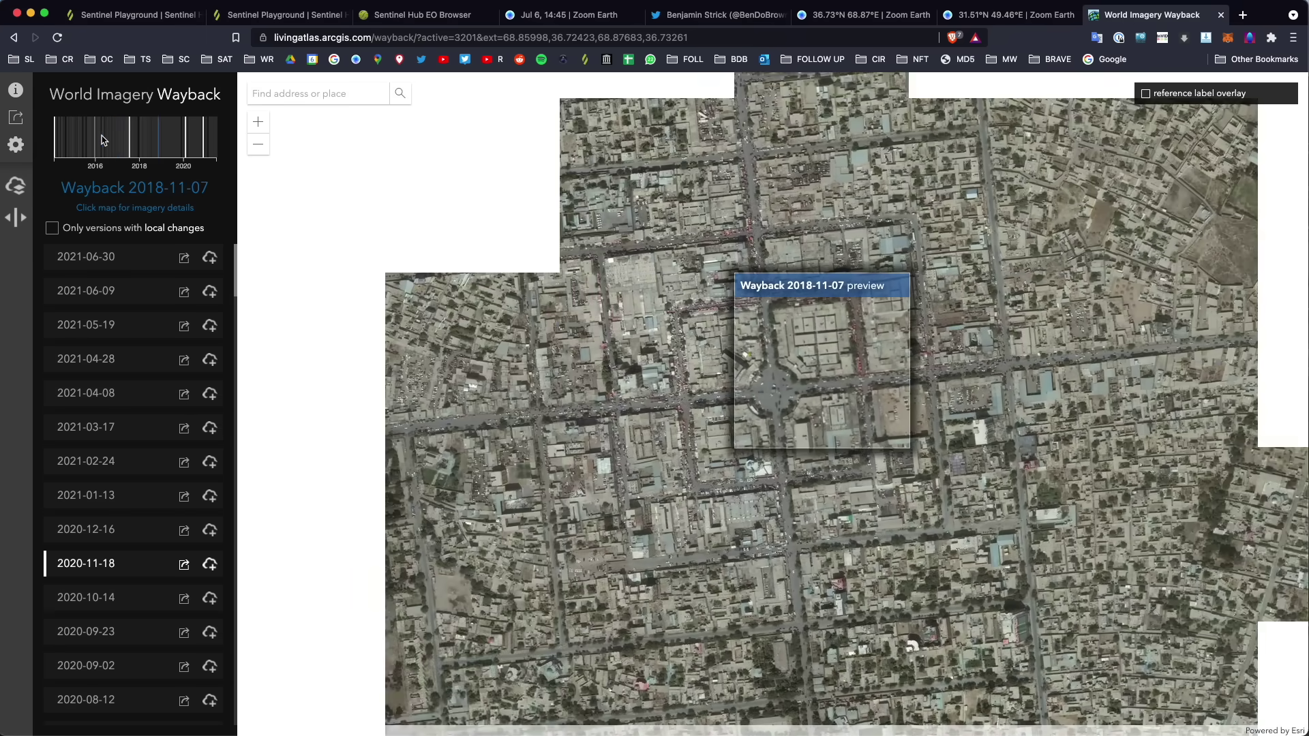
{"action": "left_click", "coordinate": [101, 140]}
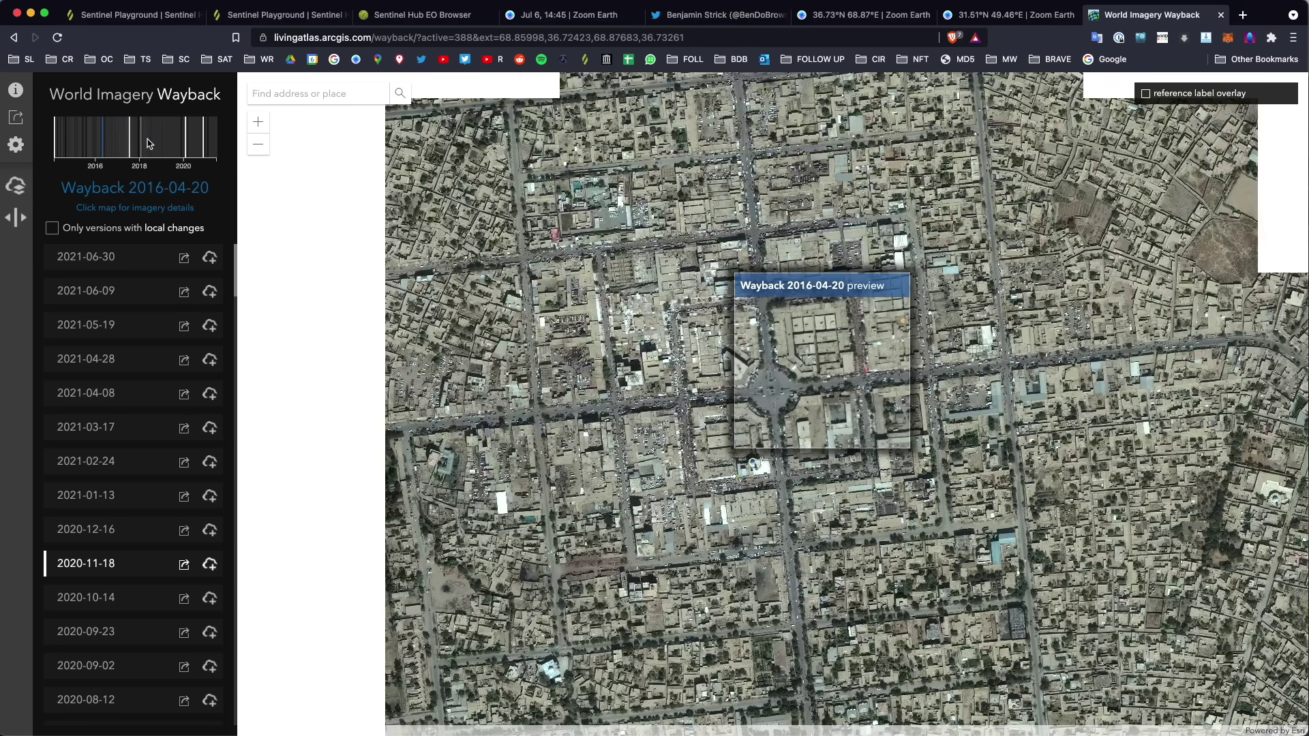
Load the 2018-06-06 Wayback version and turn on swipe mode to compare it with the 2014-02-20 version
{"action": "left_click", "coordinate": [150, 144]}
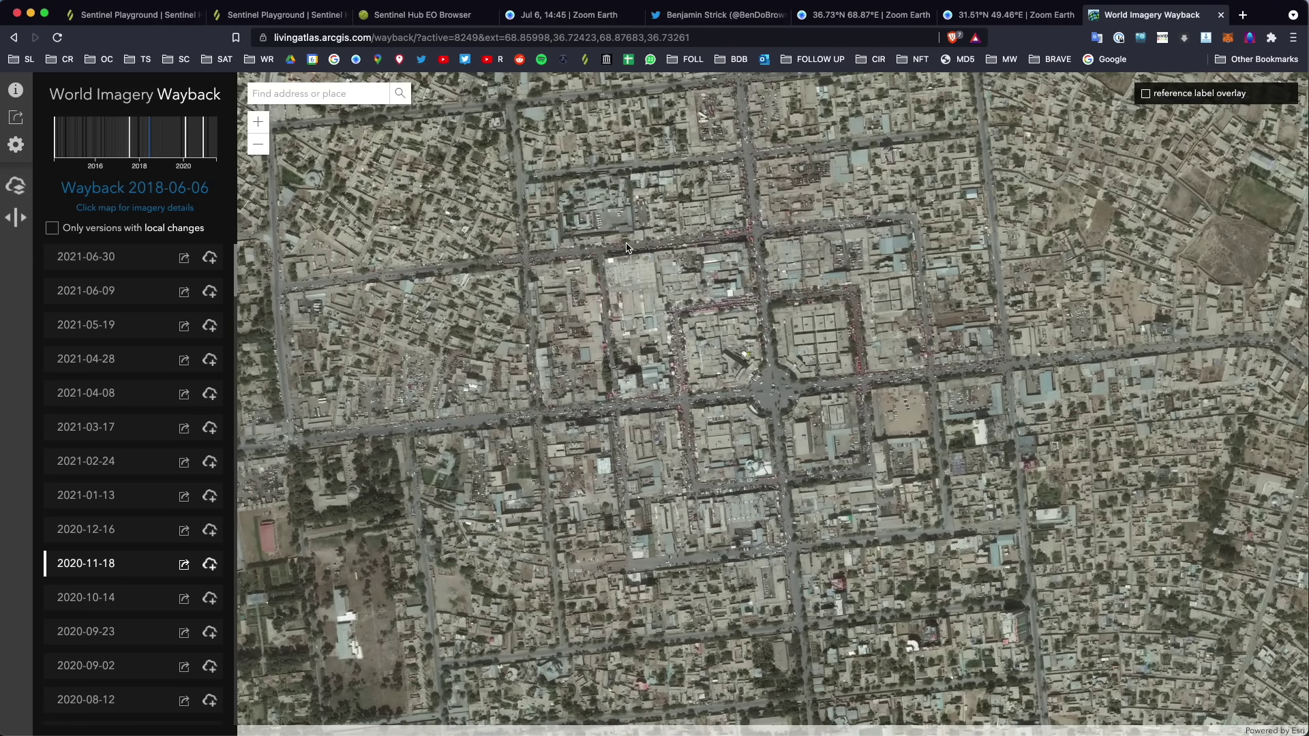
{"action": "left_click", "coordinate": [13, 218]}
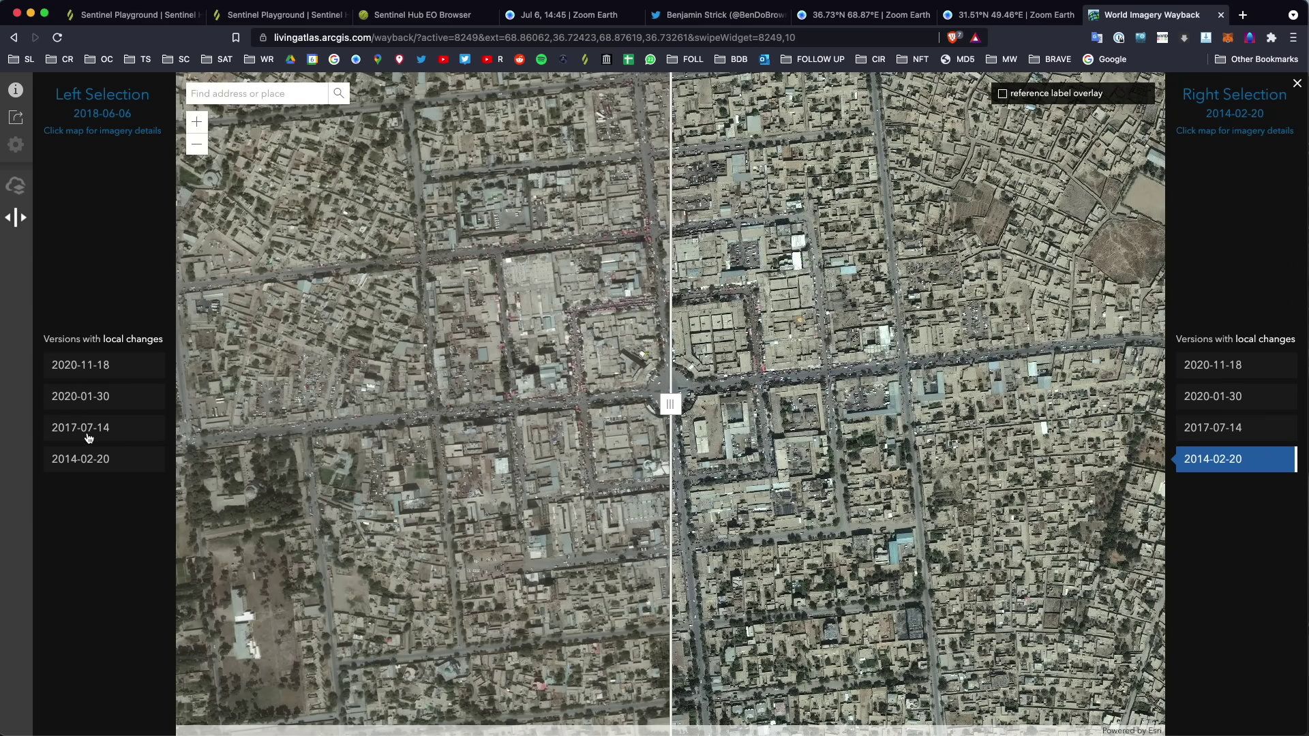
Set the left selection to the 2020-11-18 version and compare it with 2014-02-20 by sweeping the swipe divider across the city
{"action": "left_click", "coordinate": [82, 368]}
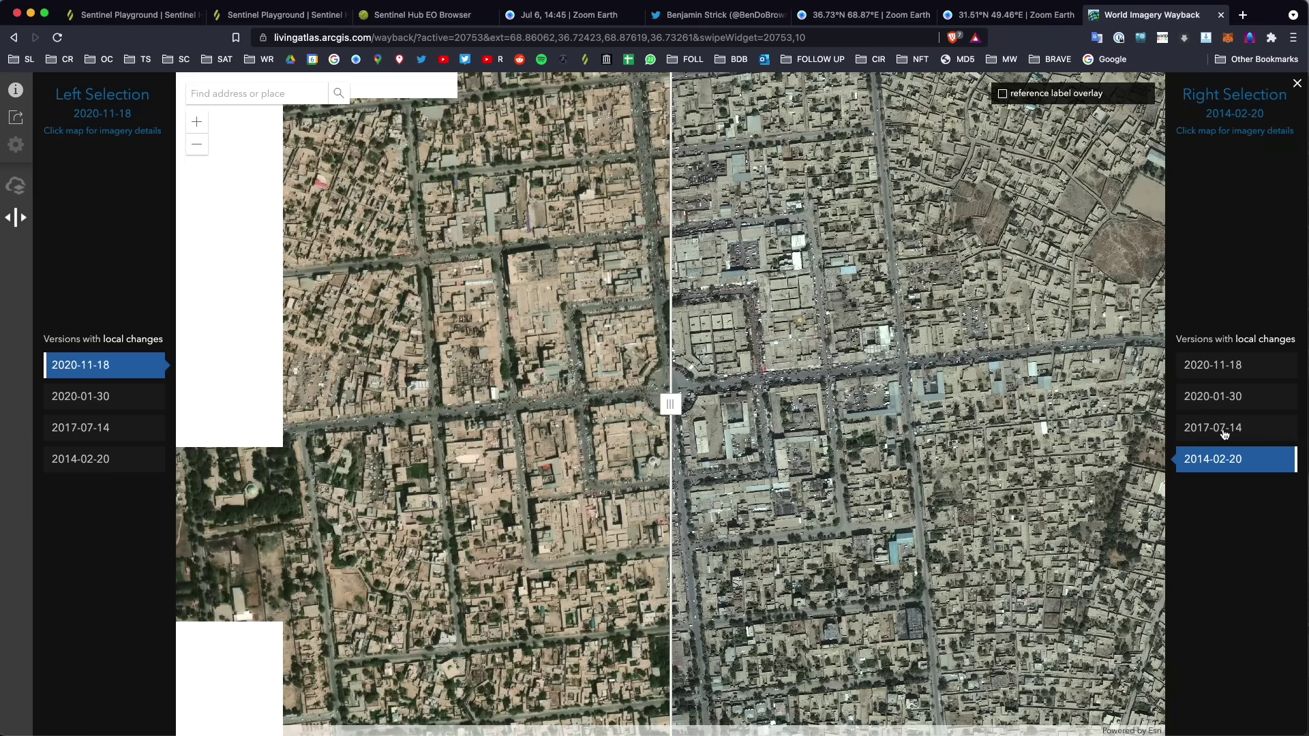
{"action": "left_click_drag", "start_coordinate": [690, 402], "coordinate": [471, 404]}
{"action": "left_click_drag", "start_coordinate": [627, 414], "coordinate": [774, 398]}
Switch to Google Earth Pro and turn on historical imagery for the Kunduz city centre
{"action": "key", "text": "super+Tab"}
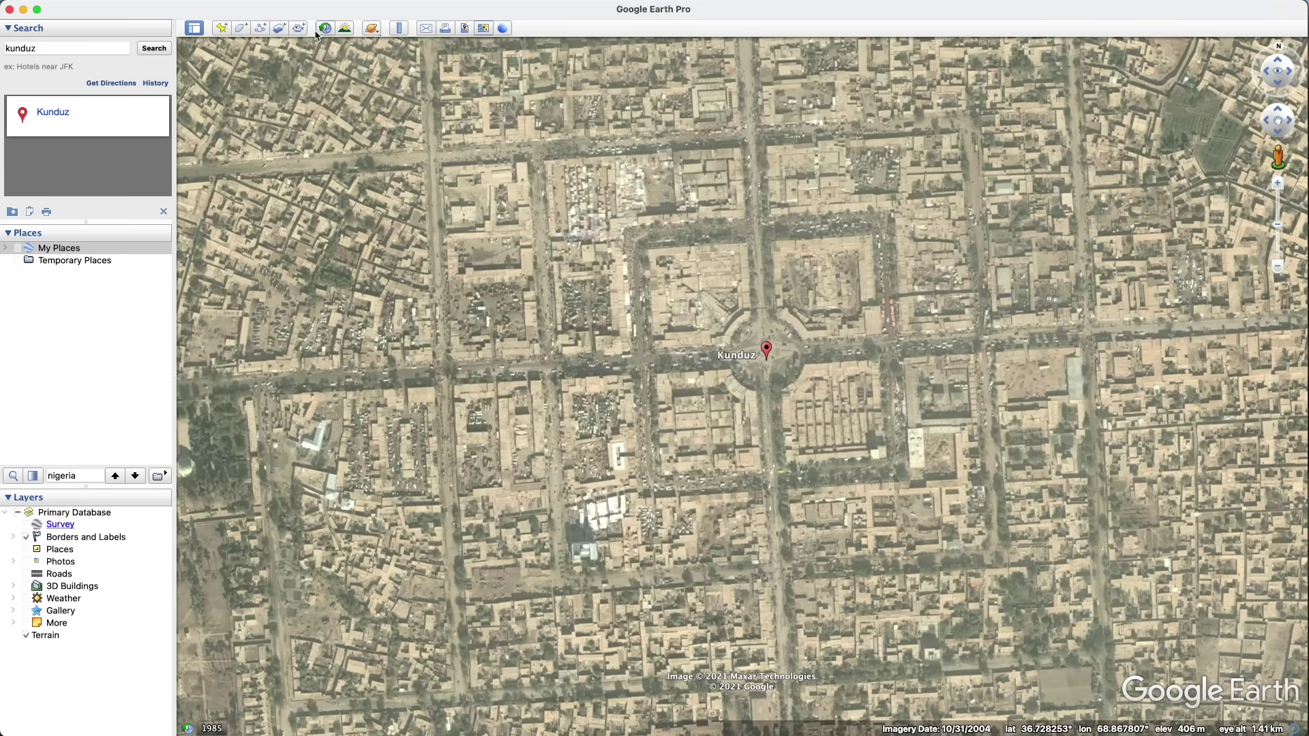
{"action": "left_click", "coordinate": [317, 30]}
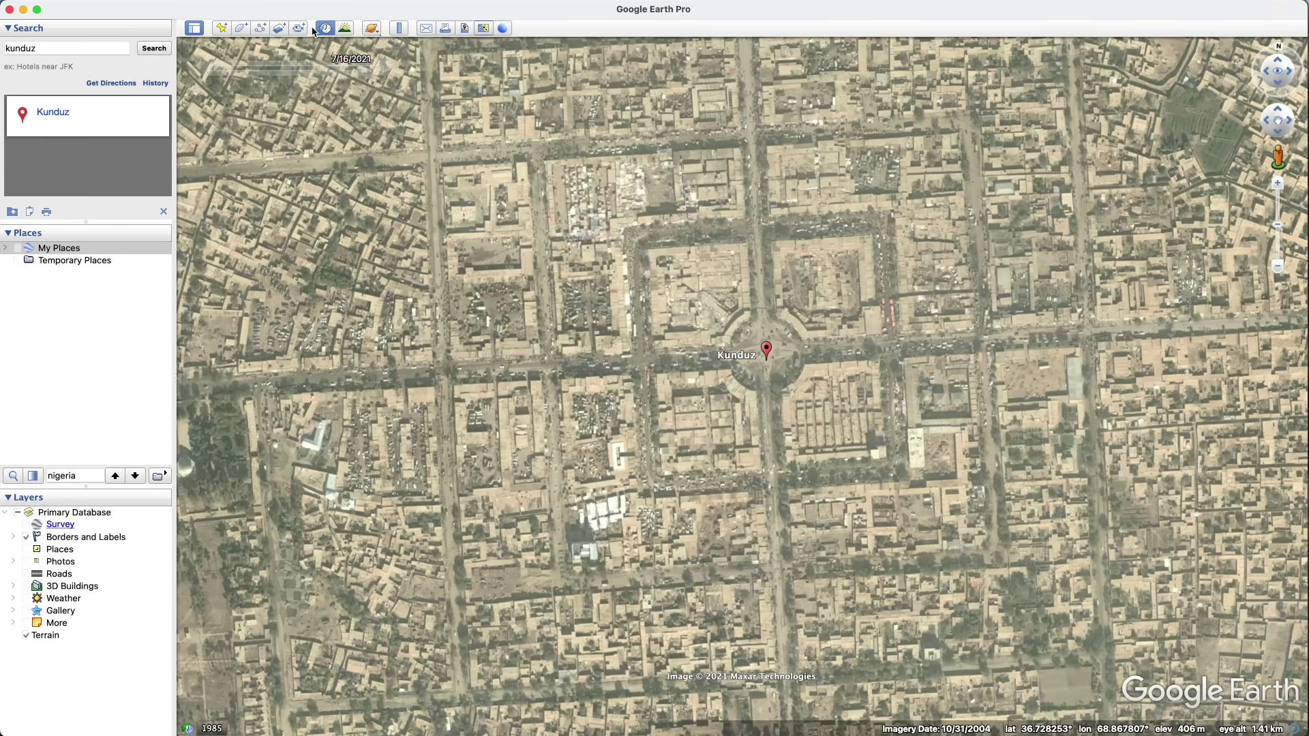
Return to World Imagery Wayback and compare the 2020-11-18 and 2014-02-20 versions around the central roundabout
{"action": "key", "text": "super+Tab"}
{"action": "left_click_drag", "start_coordinate": [775, 399], "coordinate": [606, 389]}
{"action": "left_click_drag", "start_coordinate": [738, 388], "coordinate": [832, 384]}
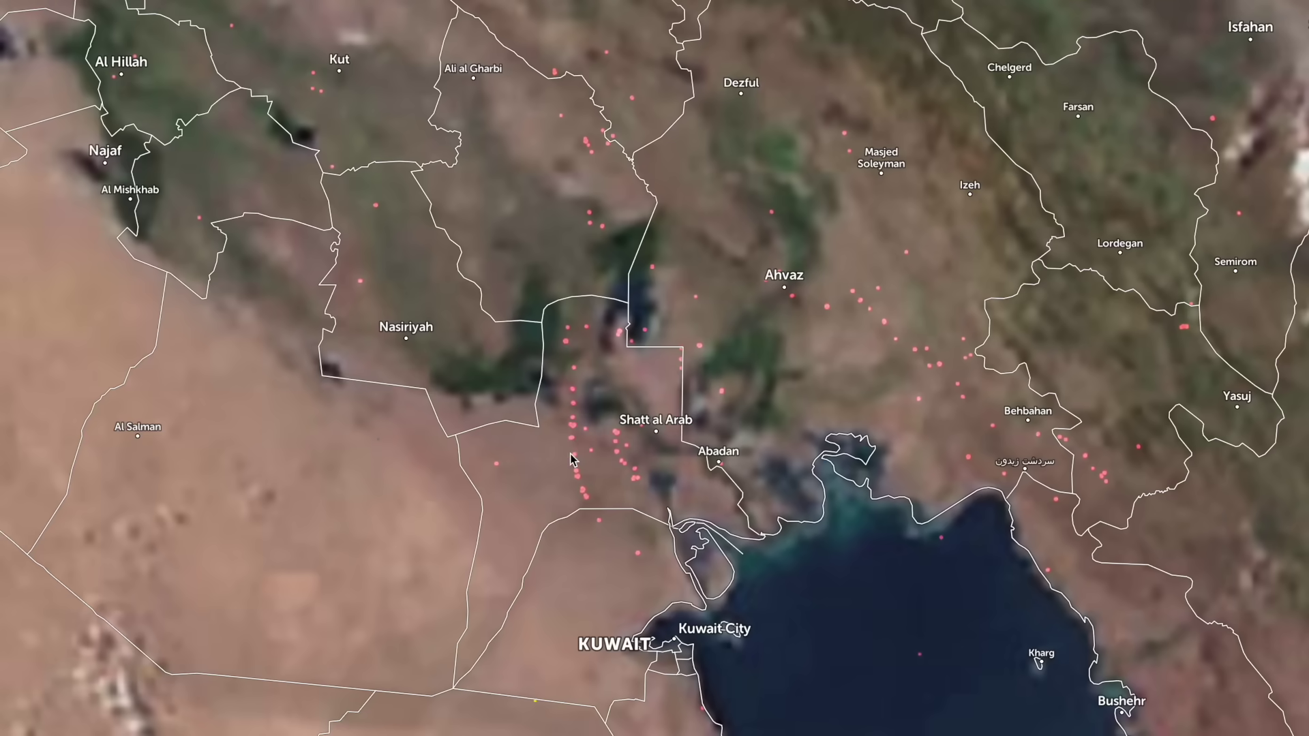
{"action": "scroll", "coordinate": [571, 461], "scroll_direction": "up", "scroll_amount": 3}
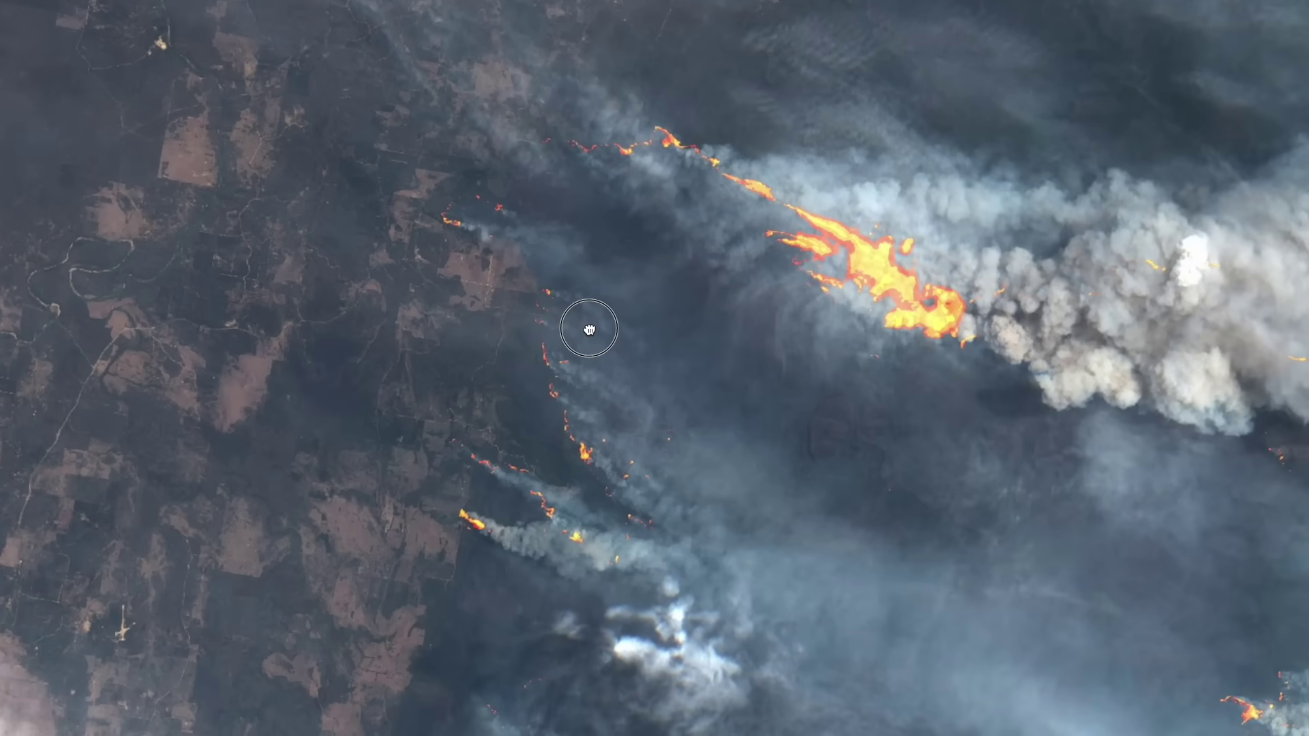
{"action": "left_click_drag", "start_coordinate": [589, 330], "coordinate": [550, 347]}
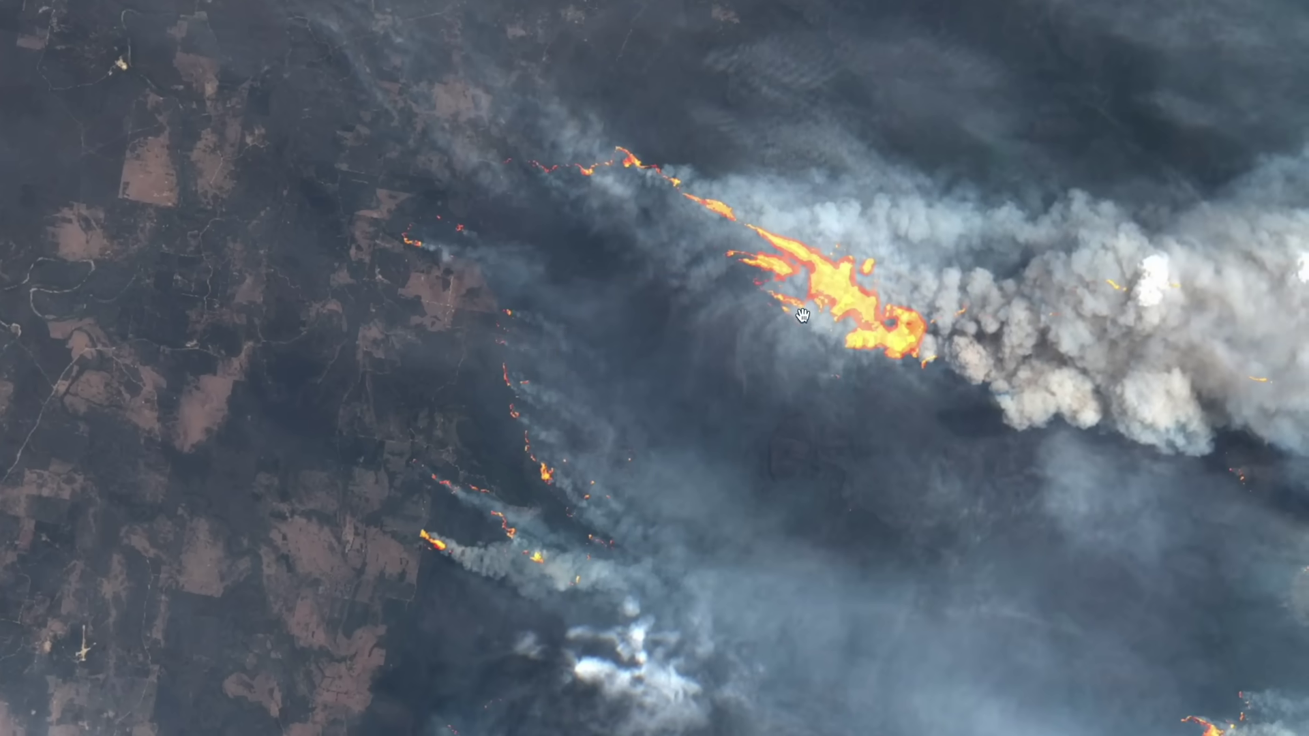